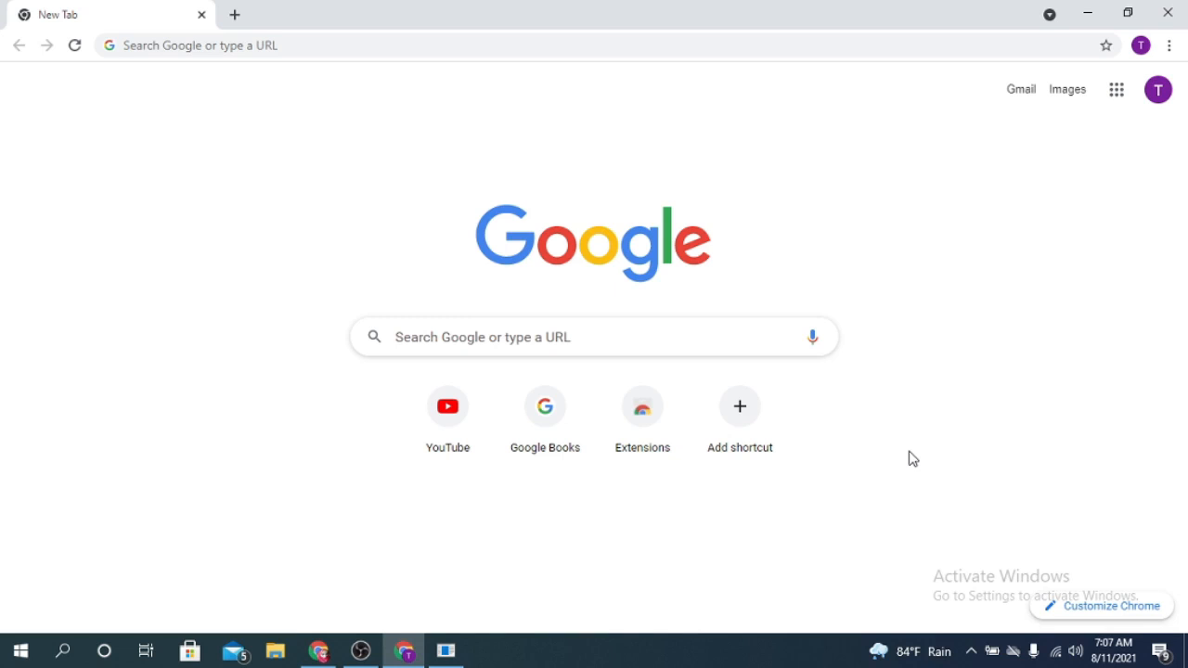
# - Open Google Classroom from the list of Google apps
pyautogui.click(1119, 106)
pyautogui.scroll(-6, 1035, 413)
pyautogui.scroll(2, 1007, 248)
pyautogui.scroll(-1, 1134, 234)
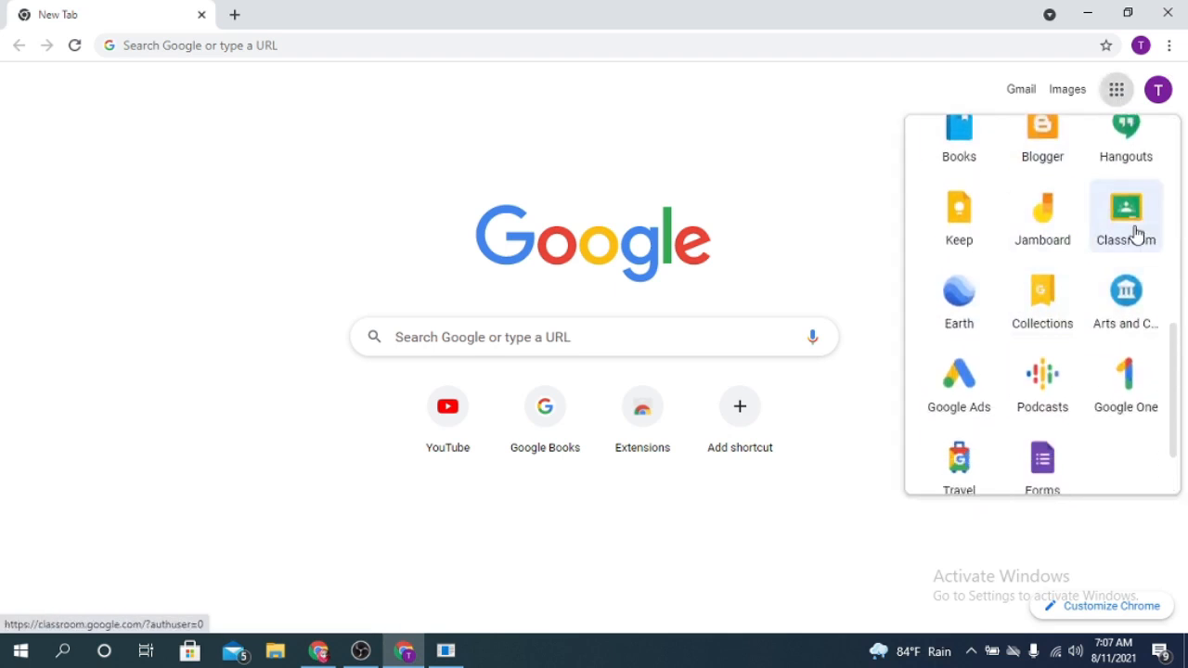
pyautogui.click(1134, 234)
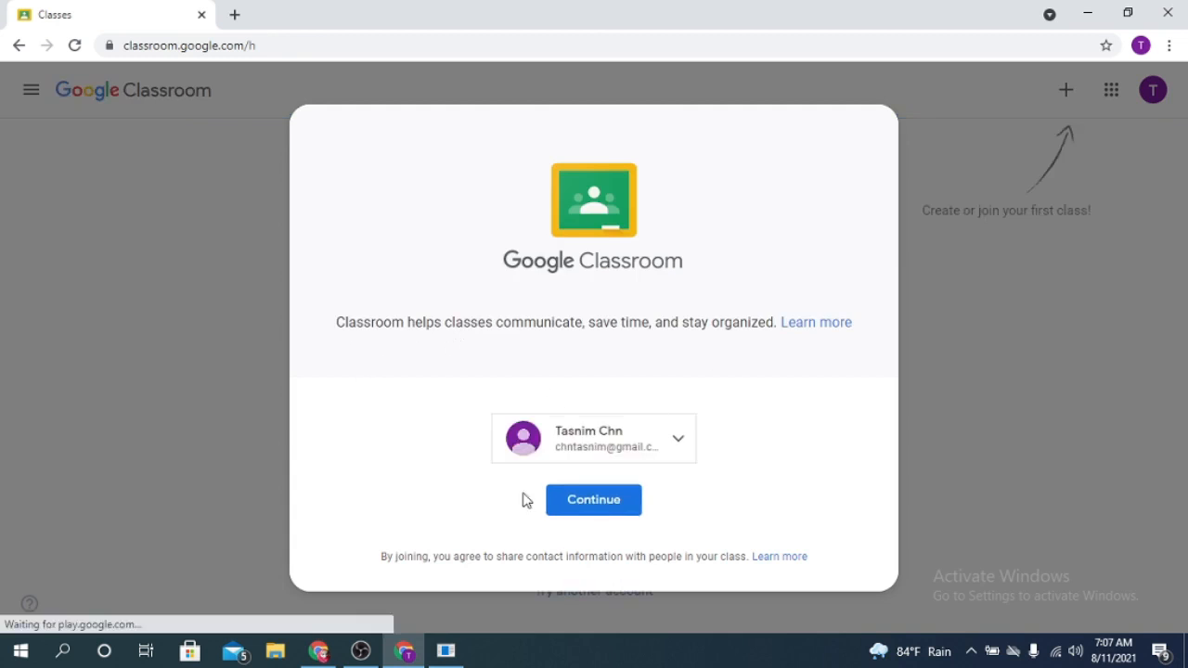
# - Continue into Google Classroom with the account that is already signed in
pyautogui.click(679, 445)
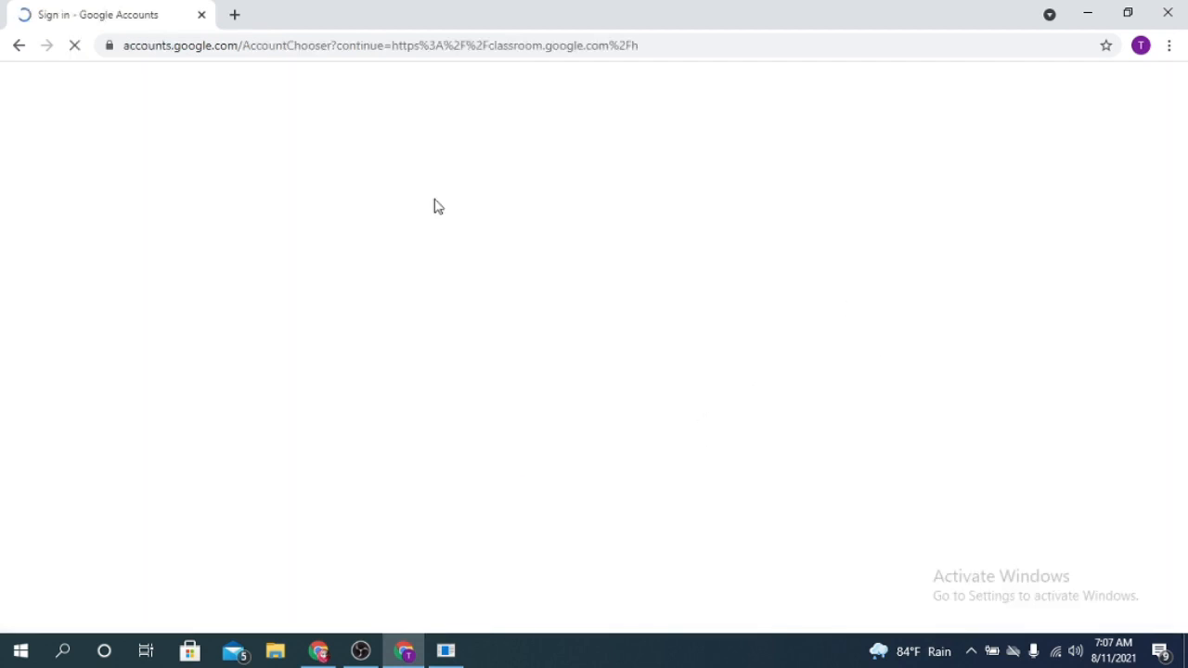
pyautogui.click(14, 46)
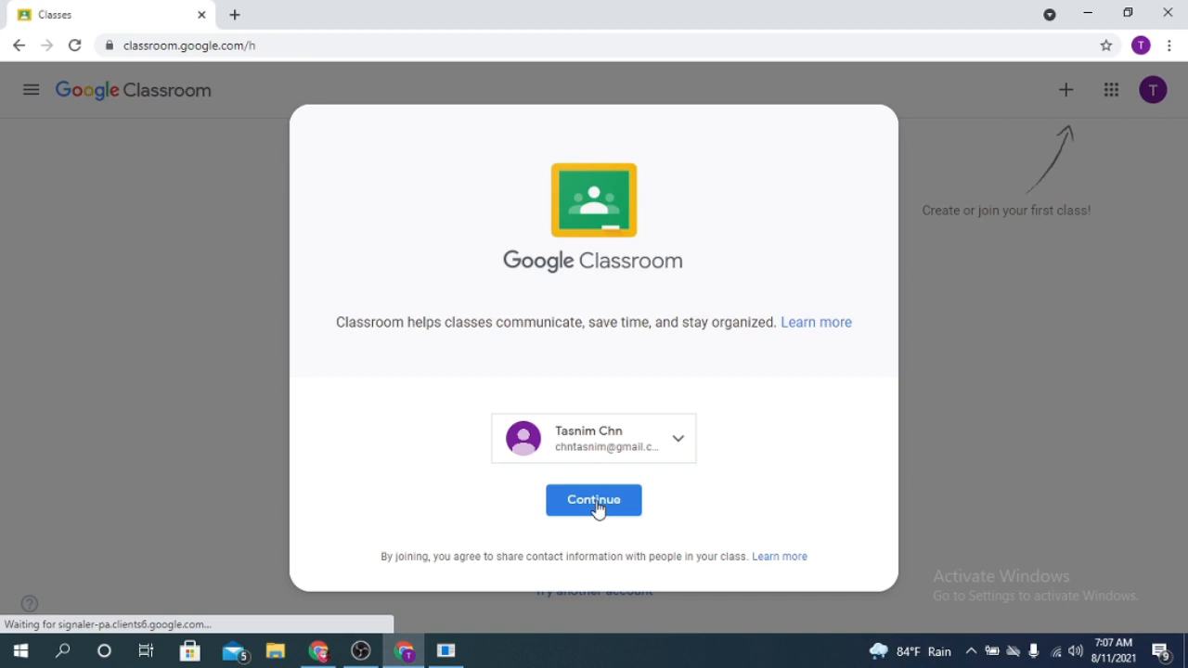
pyautogui.click(594, 501)
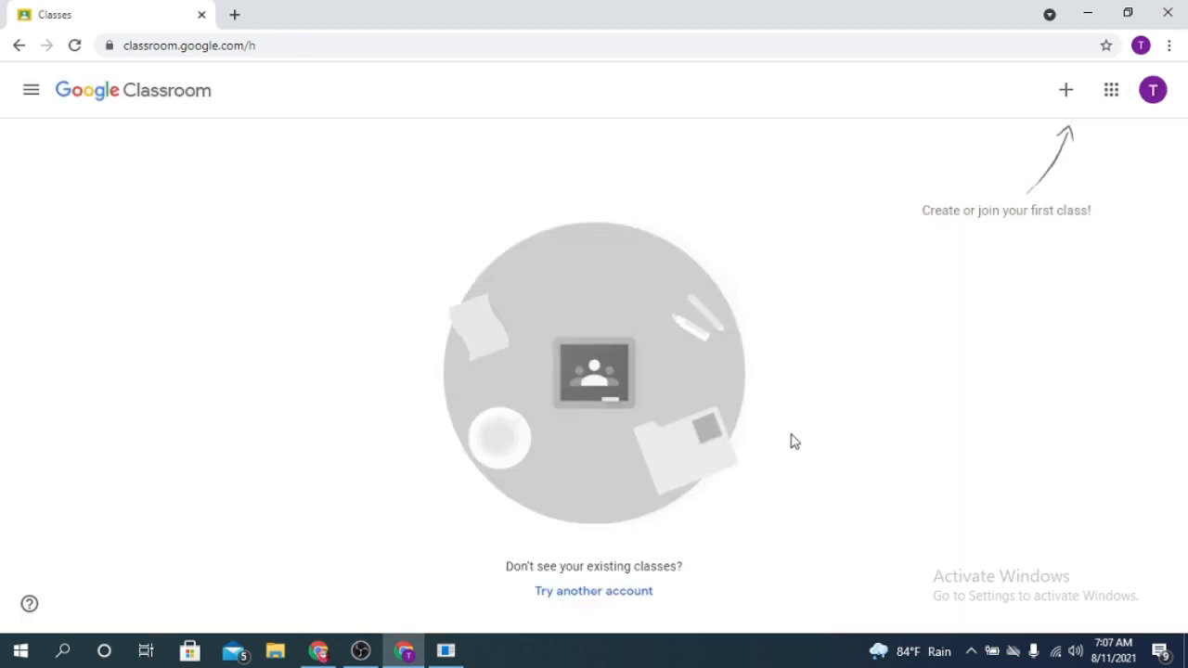
# - Start creating a new class and accept the notice about not using Classroom at a school with students
pyautogui.click(1069, 97)
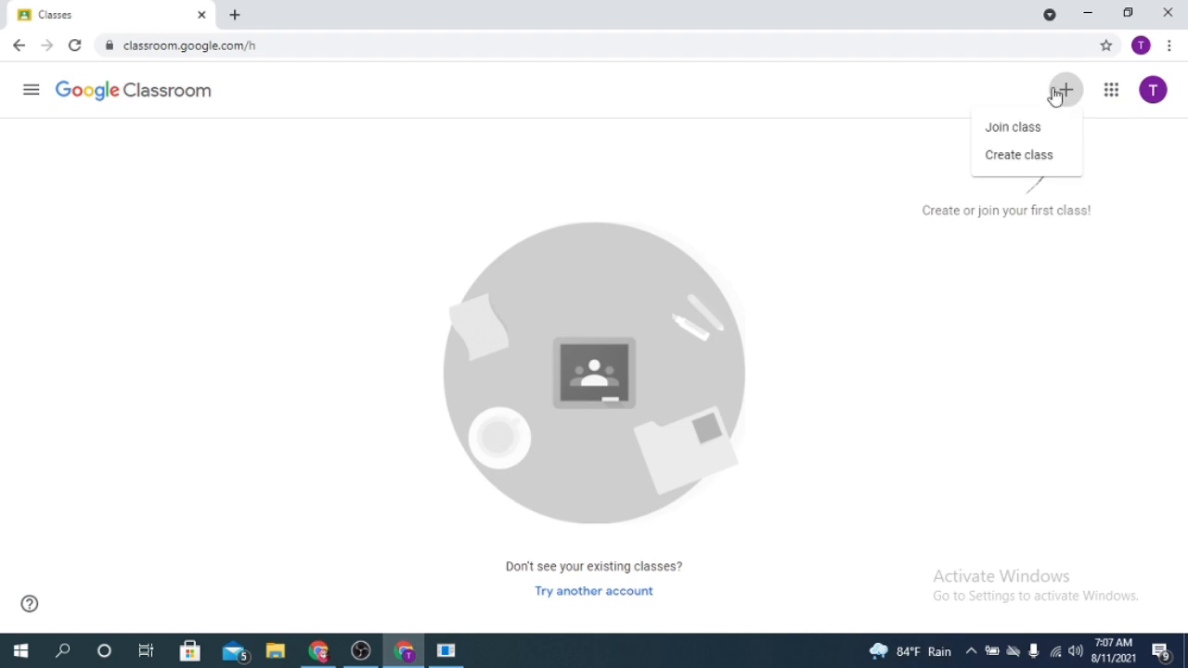
pyautogui.click(1037, 166)
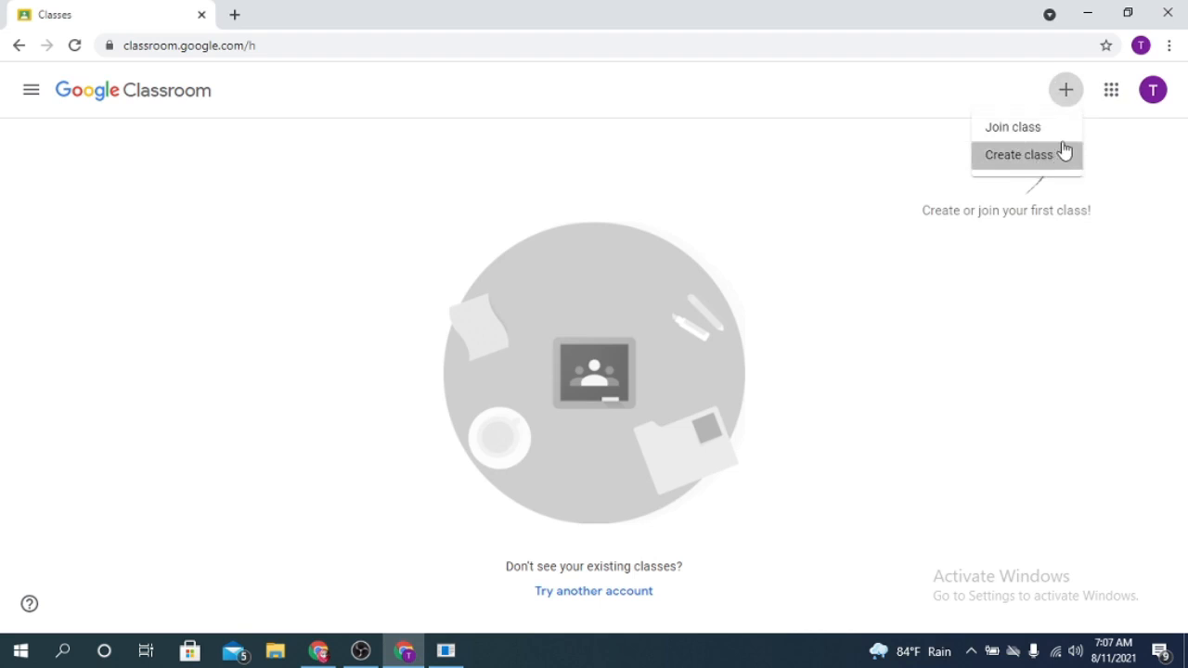
pyautogui.click(501, 452)
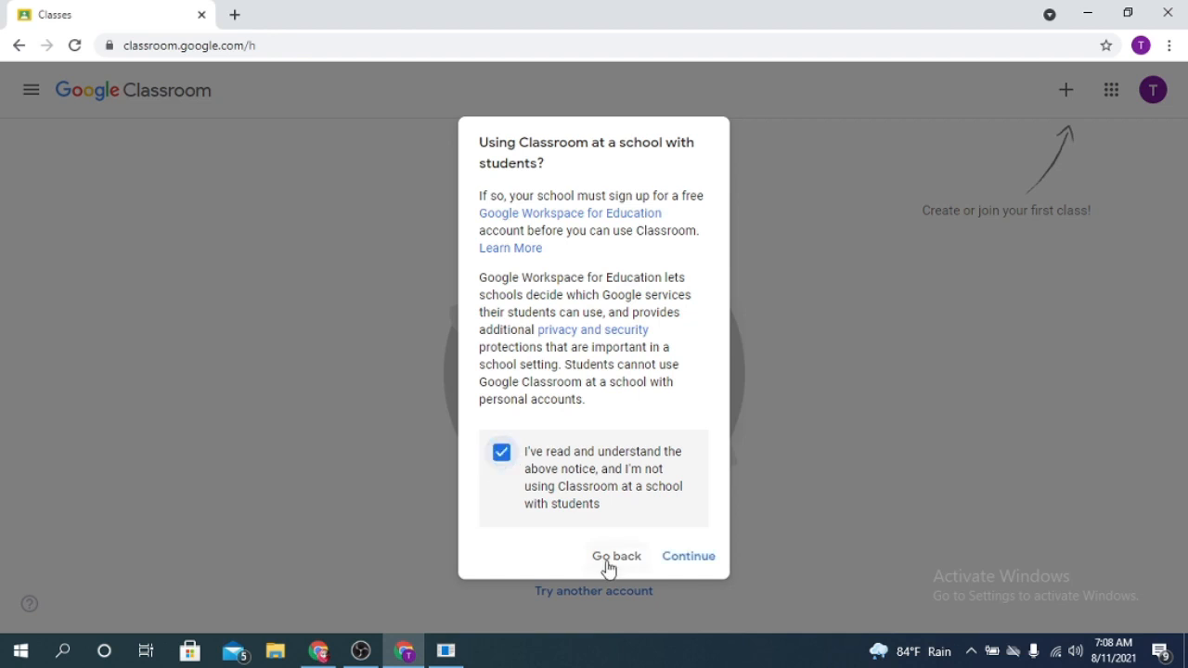
pyautogui.click(691, 554)
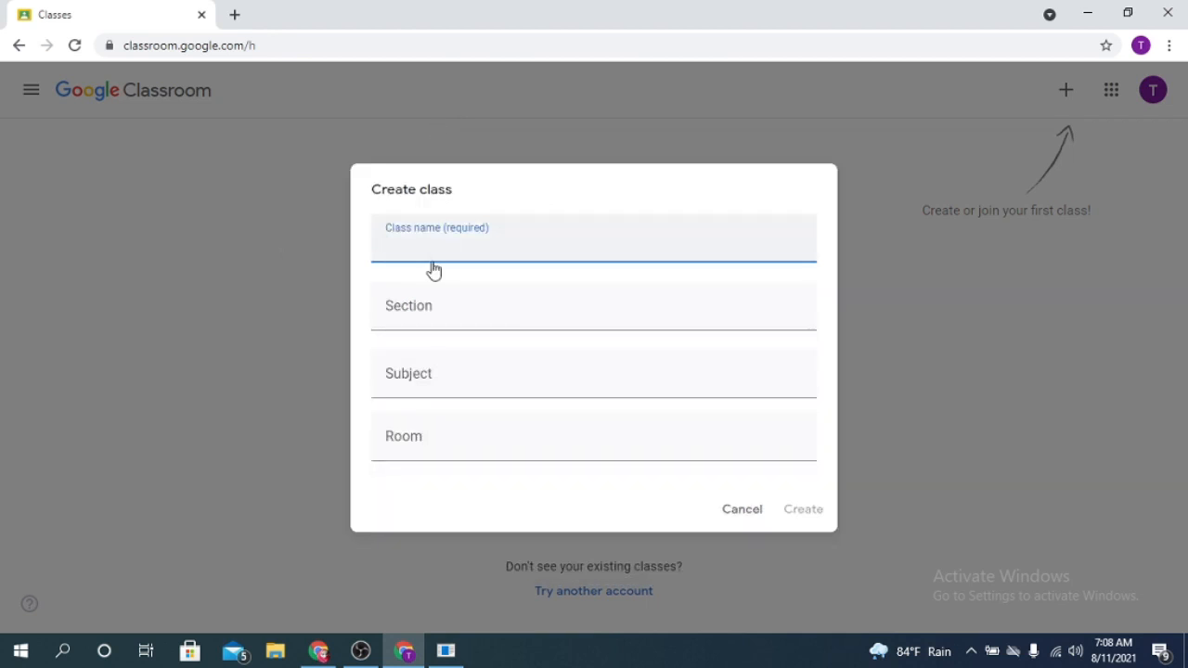
# - Enter MathClass as the class name and 01 as the section
pyautogui.write('I')
pyautogui.press('BackSpace')
pyautogui.write('Math')
pyautogui.click(414, 316)
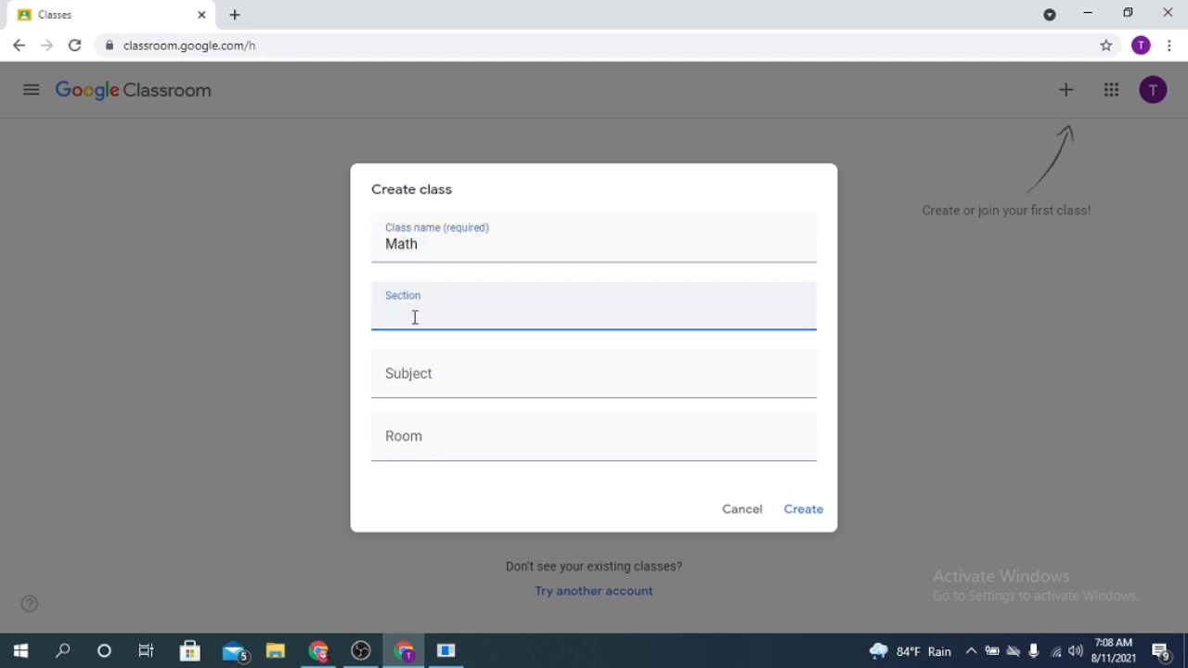
pyautogui.write('01')
pyautogui.click(424, 249)
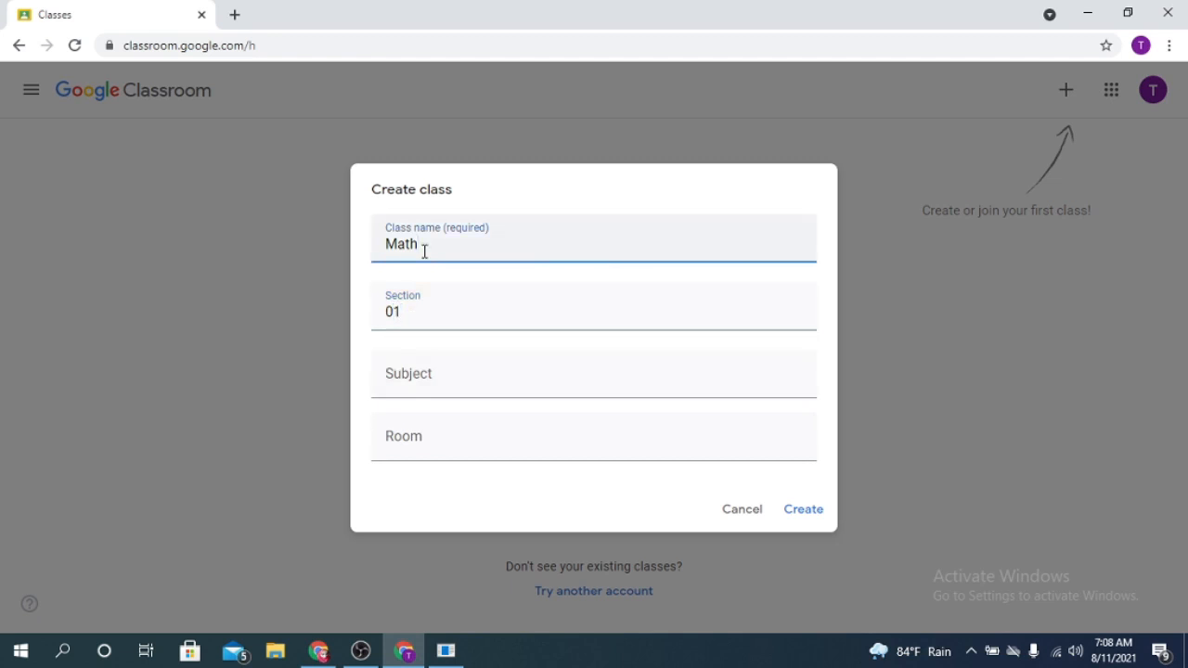
pyautogui.write('Class')
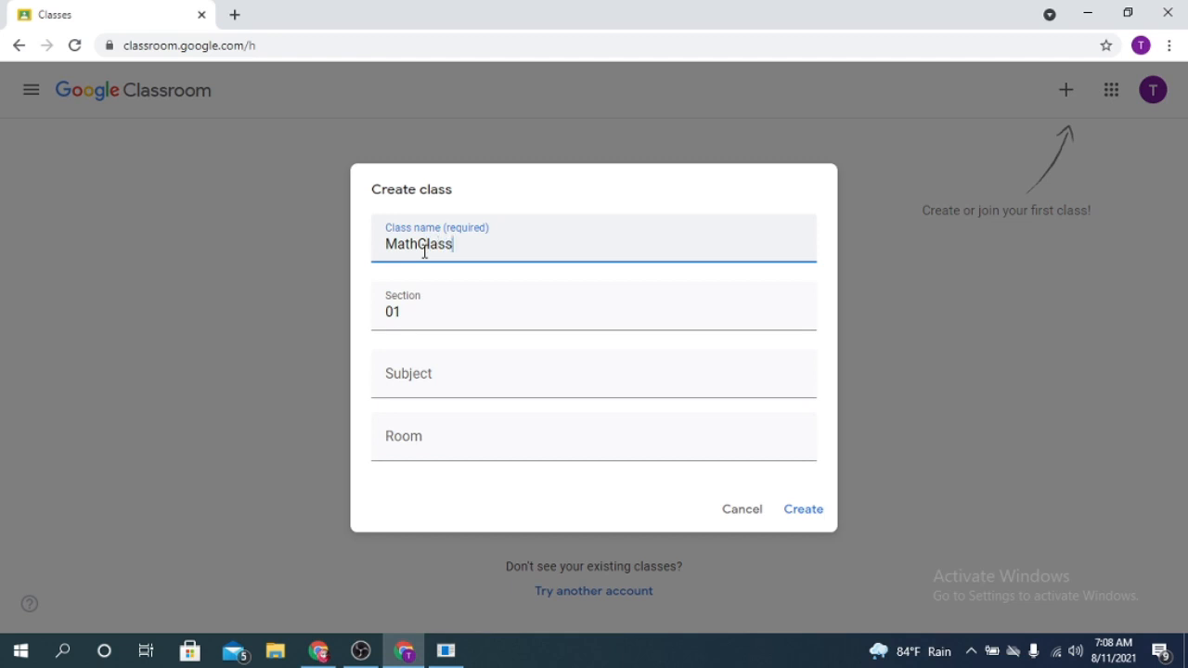
# - Enter general Mathematics as the subject and 101 as the room, and create the class
pyautogui.click(426, 374)
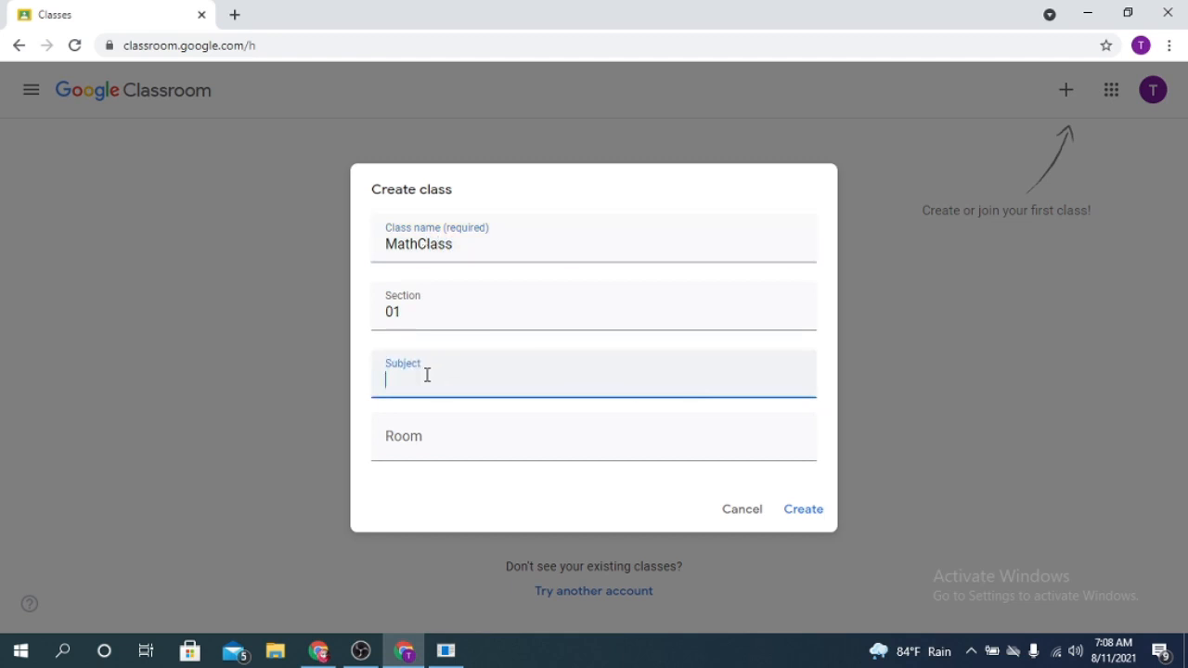
pyautogui.write('Matg')
pyautogui.press('BackSpace')
pyautogui.click(419, 433)
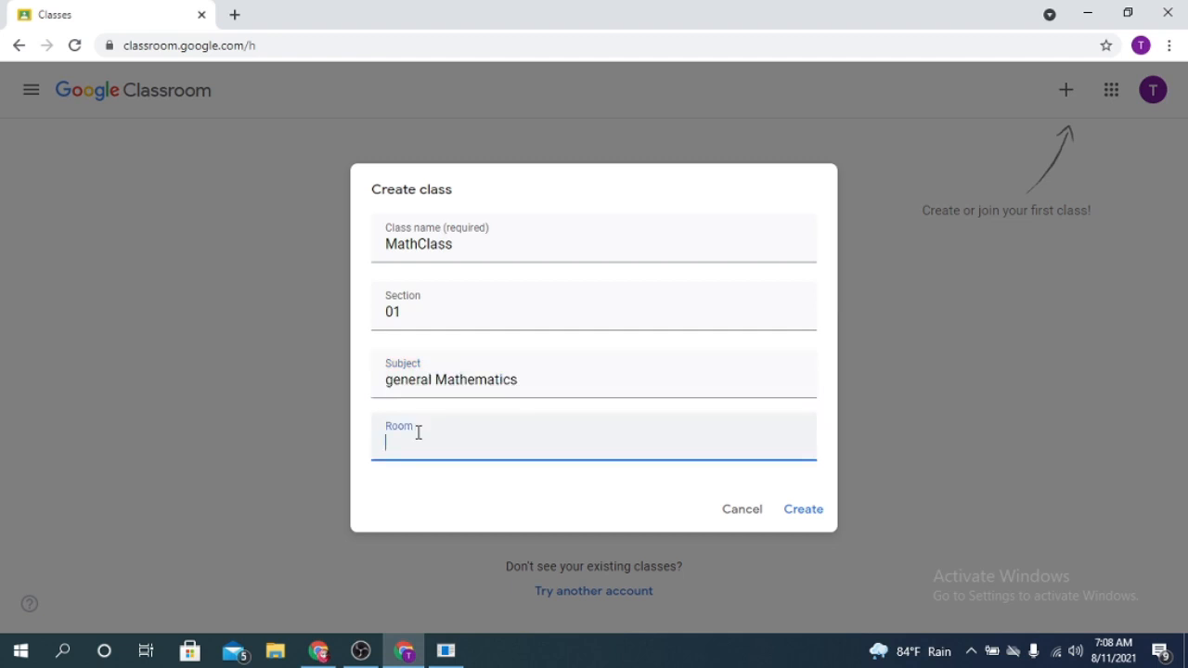
pyautogui.write('01')
pyautogui.click(384, 443)
pyautogui.write('1')
pyautogui.click(803, 510)
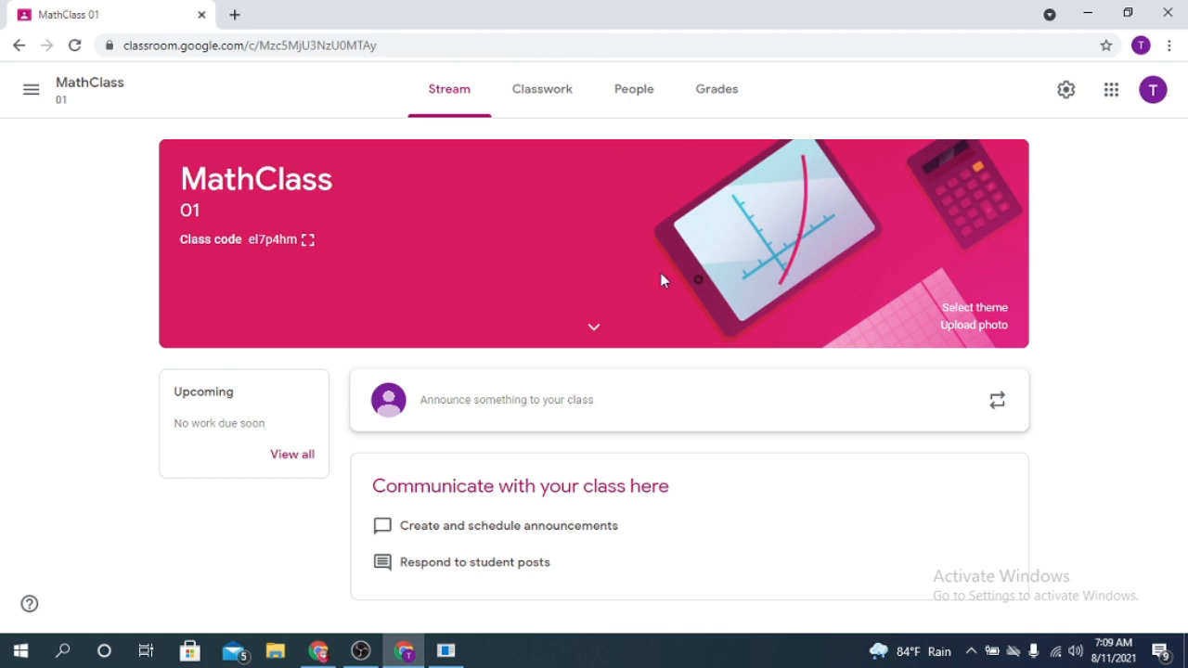
# - Change the class theme to the grey General gallery image with the laptop, tablet and phone
pyautogui.click(991, 311)
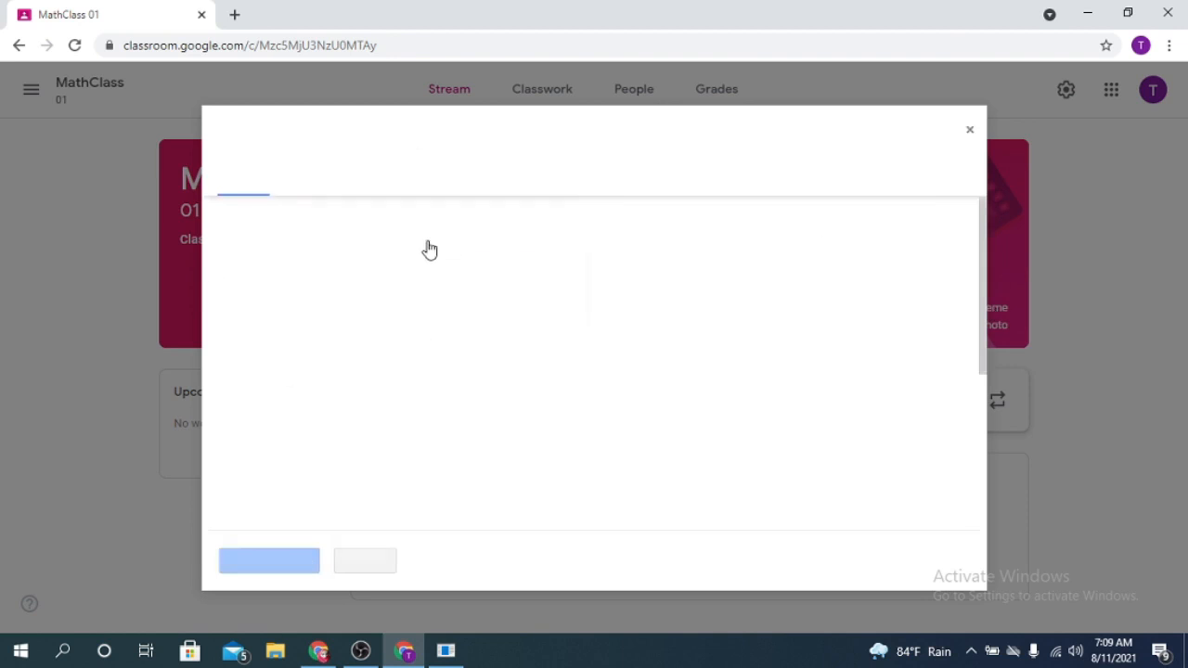
pyautogui.scroll(-2, 620, 371)
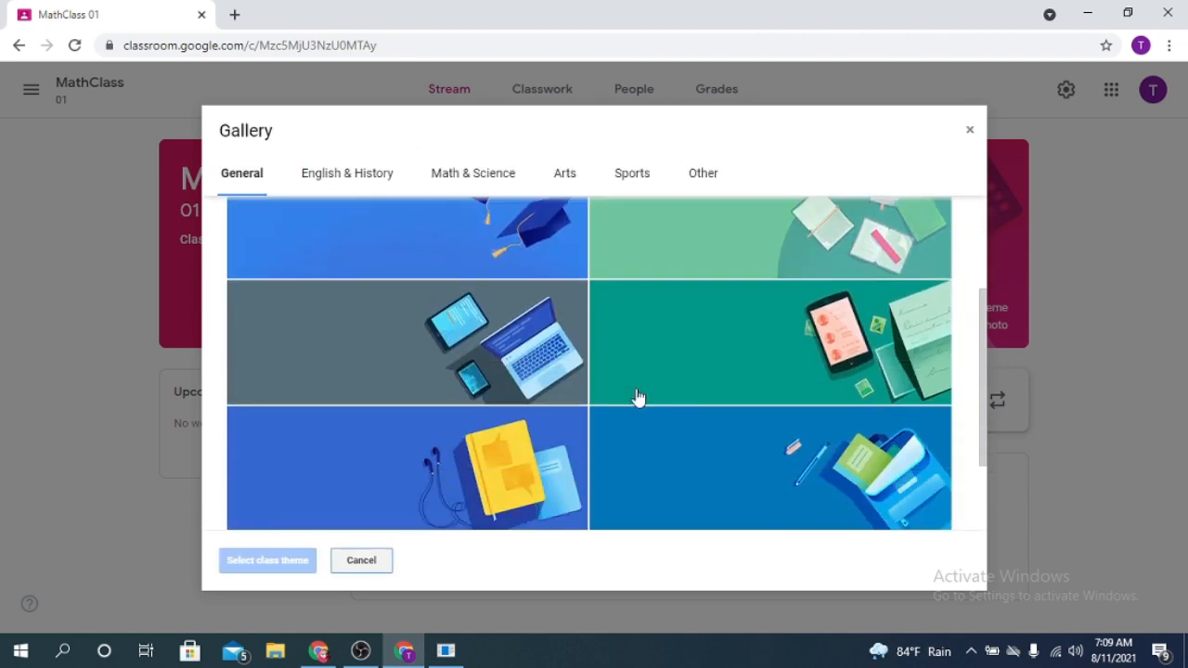
pyautogui.scroll(-2, 621, 394)
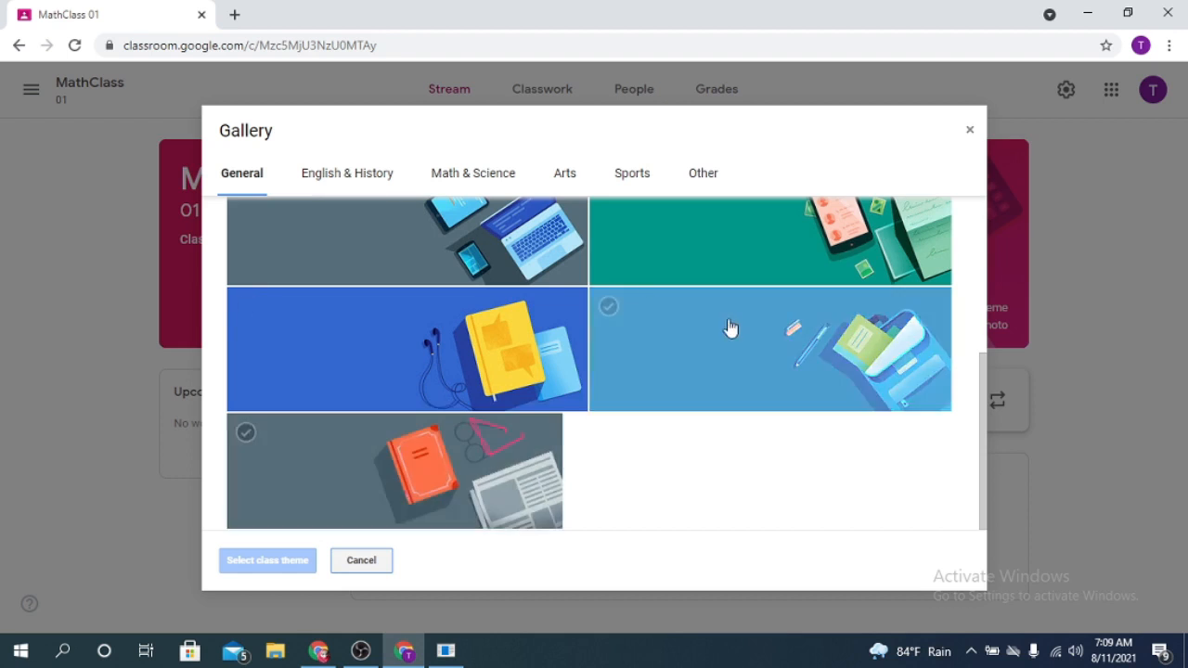
pyautogui.scroll(3, 748, 408)
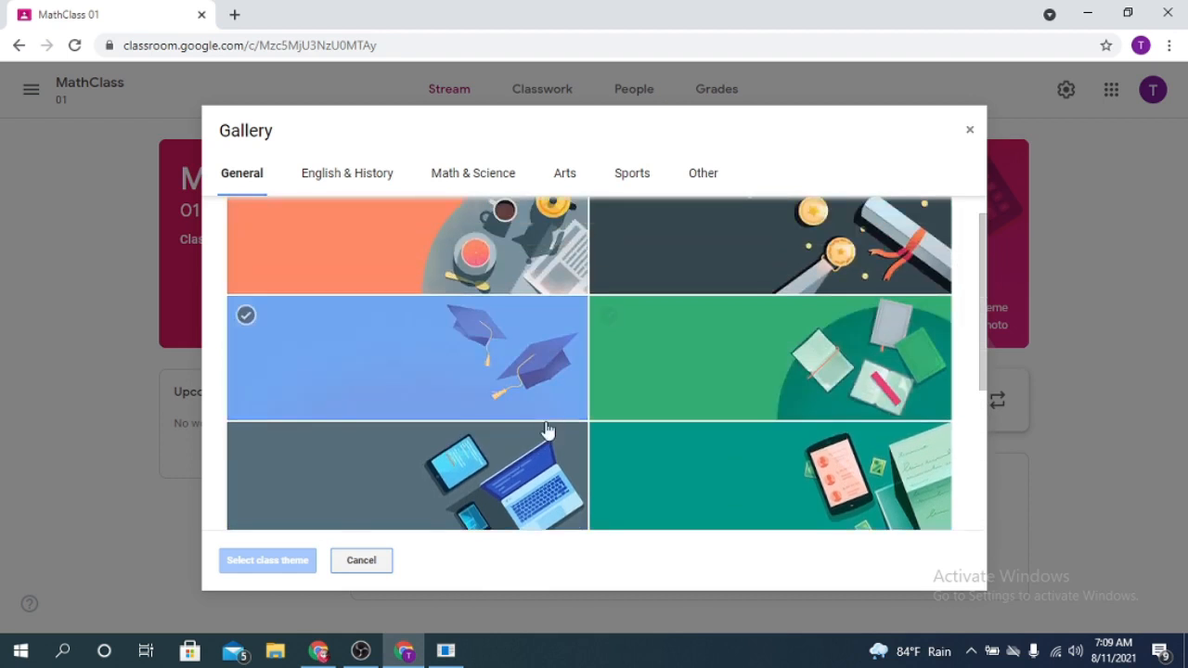
pyautogui.scroll(-1, 548, 430)
pyautogui.click(557, 455)
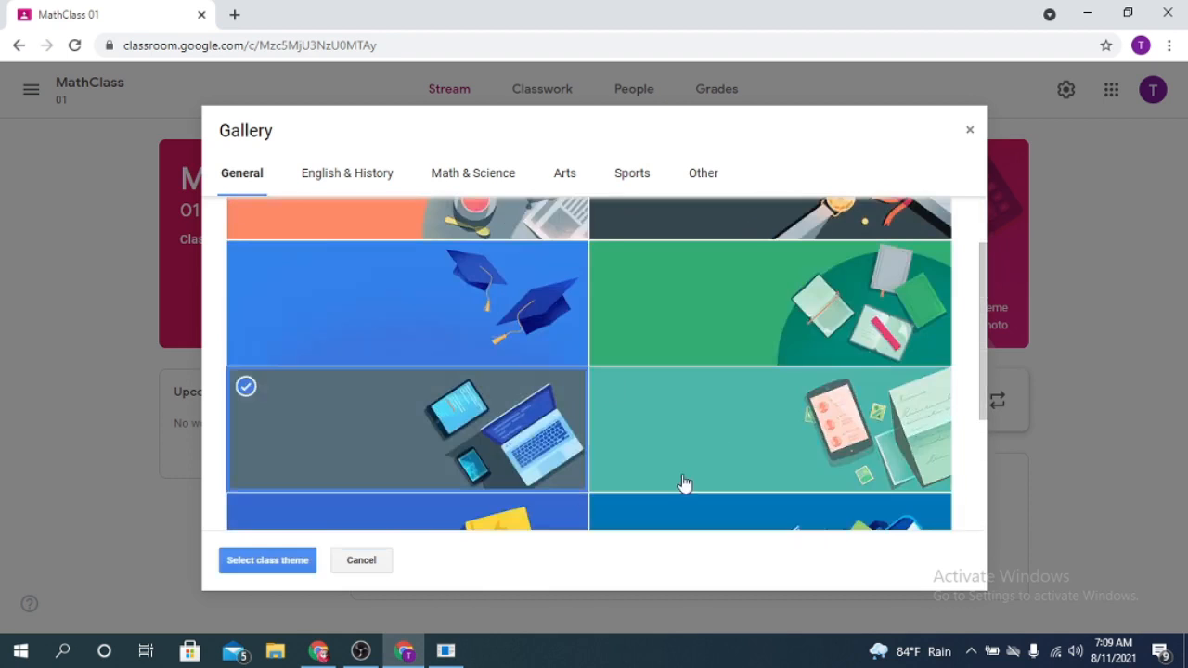
pyautogui.click(268, 561)
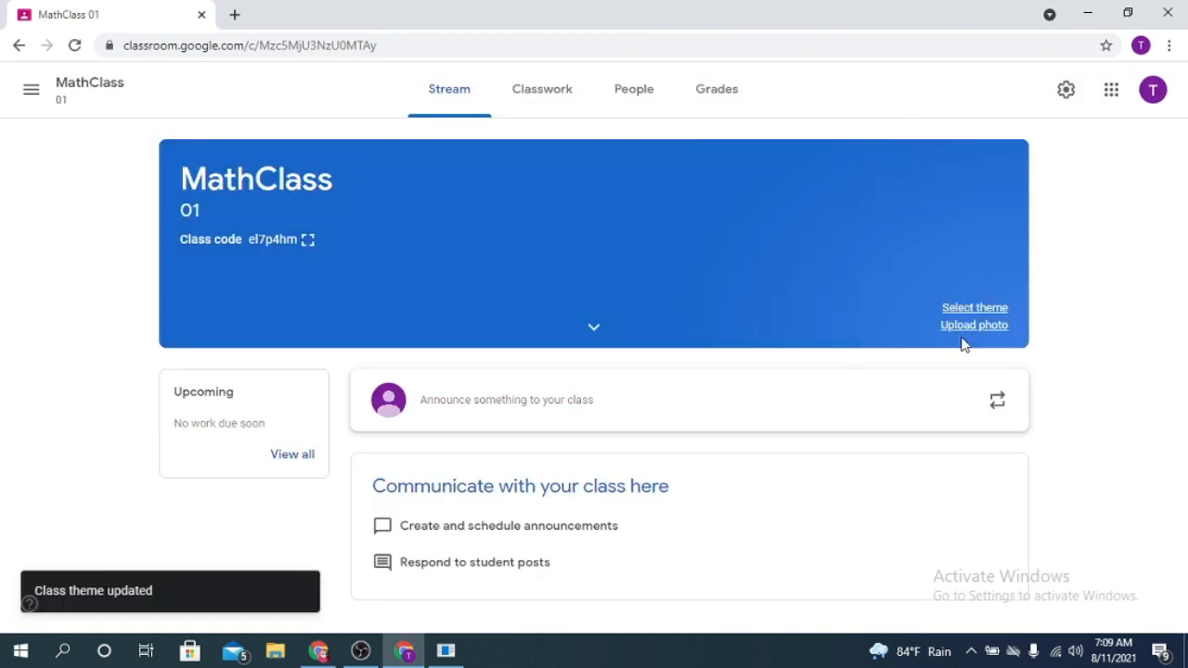
pyautogui.click(974, 326)
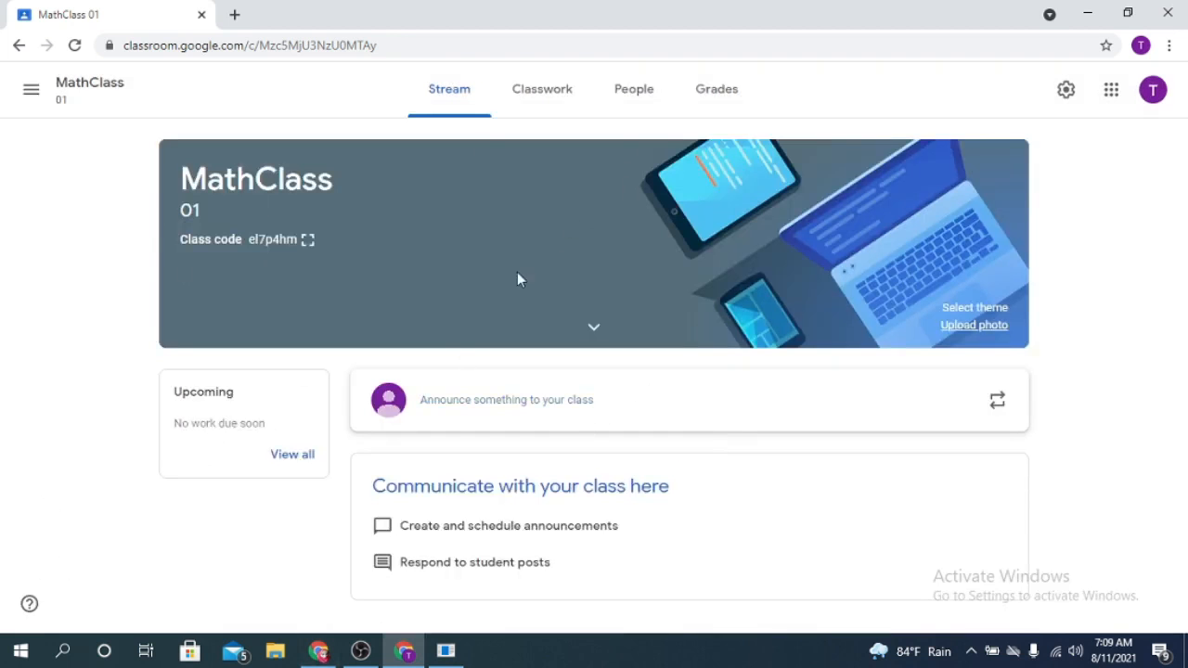
# - Write a class announcement reading "Hi, our classes will be start at 10 am tomorrow (12/08/2021)"
pyautogui.click(466, 411)
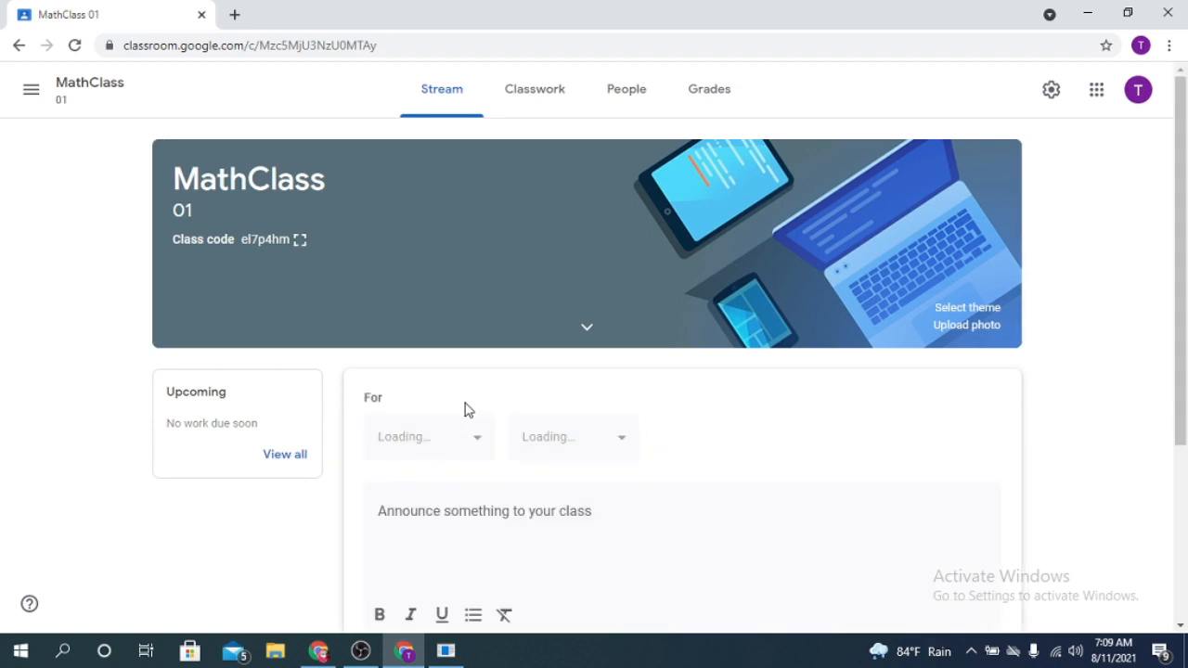
pyautogui.write('Hi, ')
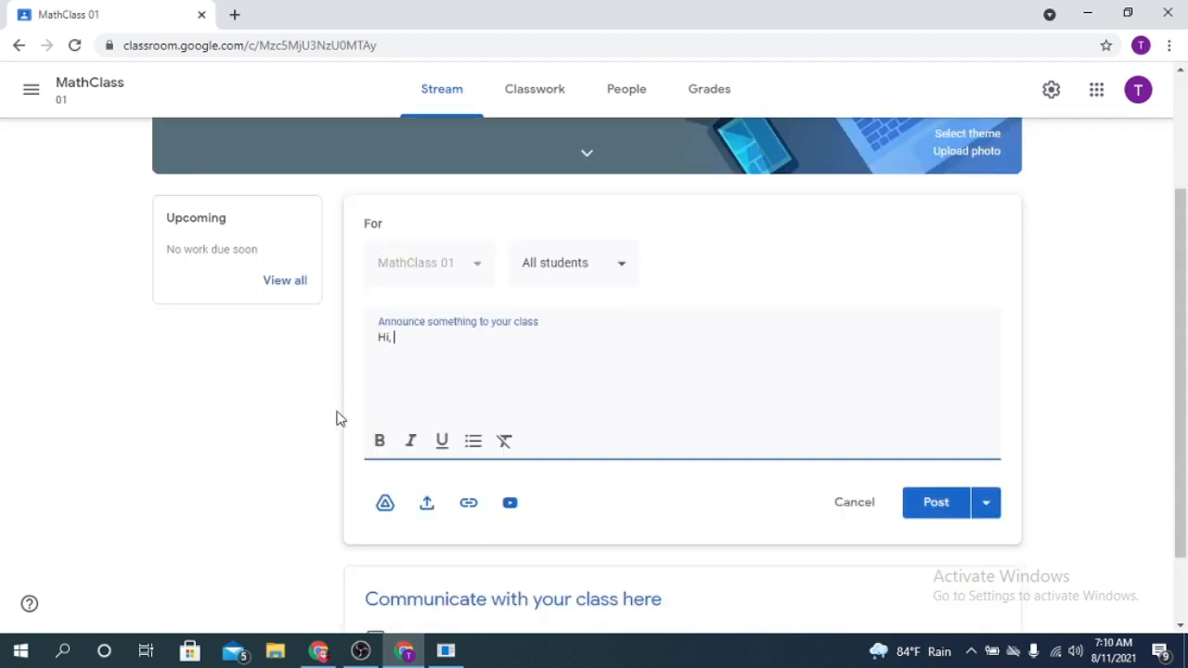
pyautogui.write('our classes will be start at ')
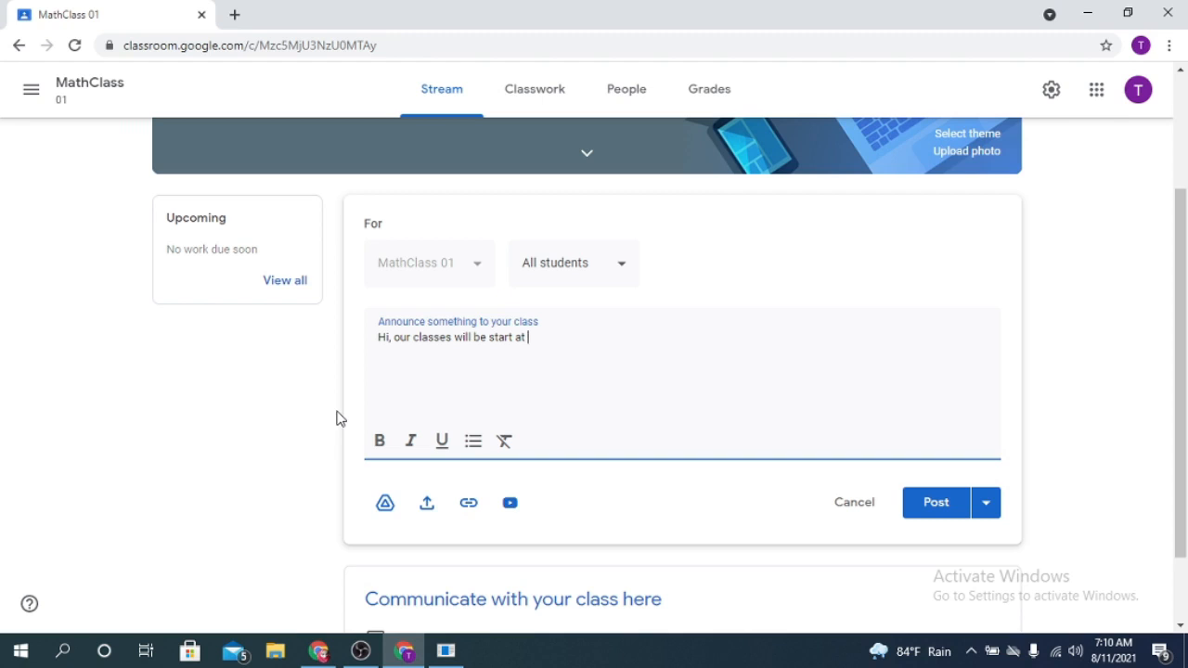
pyautogui.write('10')
pyautogui.write(' am ')
pyautogui.write('tom')
pyautogui.write('tomorrow ')
pyautogui.write('(12/')
pyautogui.write('08/2021')
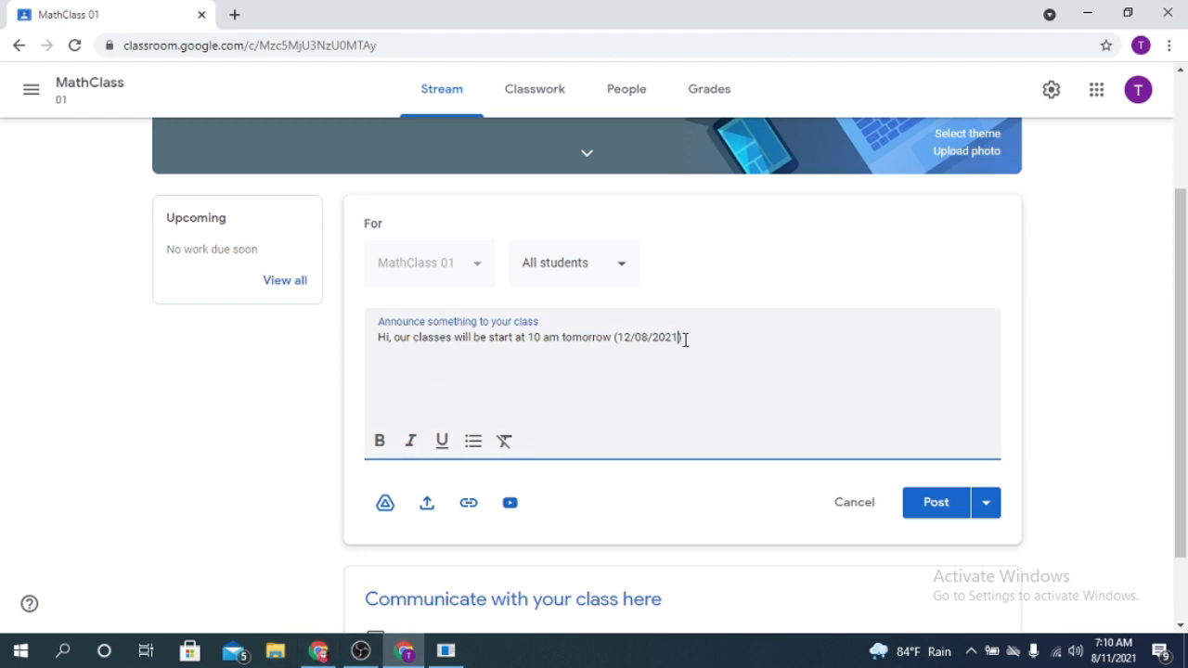
# - Make the date 12/08/2021 and the time "10 am" bold in the announcement
pyautogui.moveTo(689, 339); pyautogui.dragTo(609, 339)
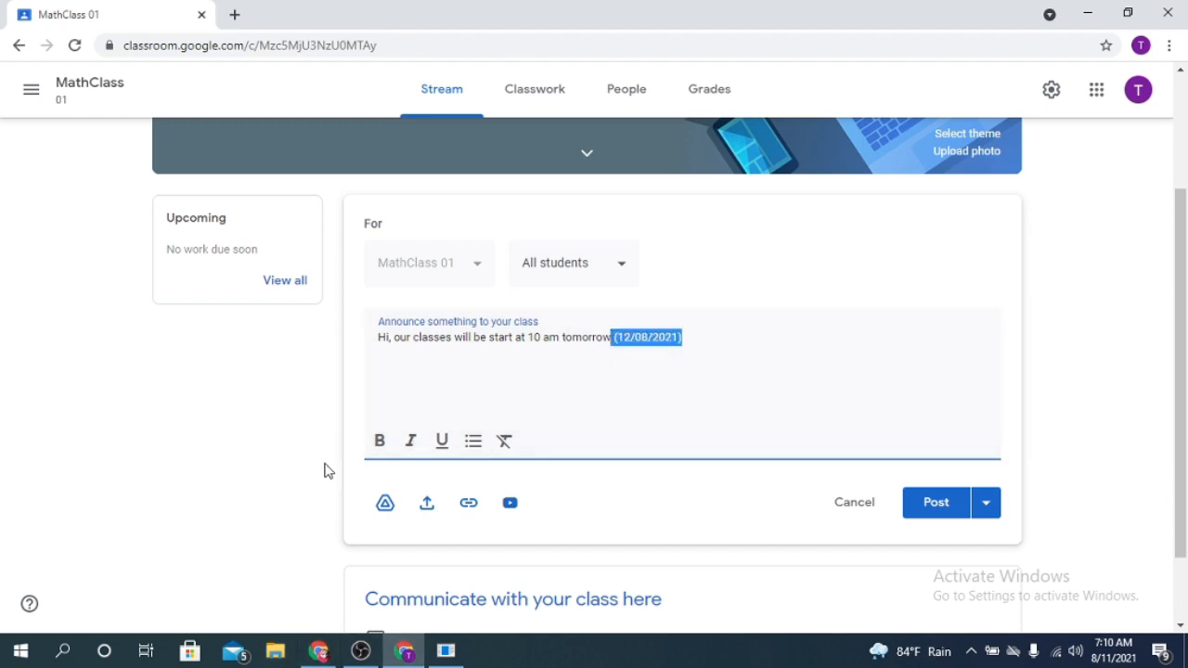
pyautogui.click(590, 376)
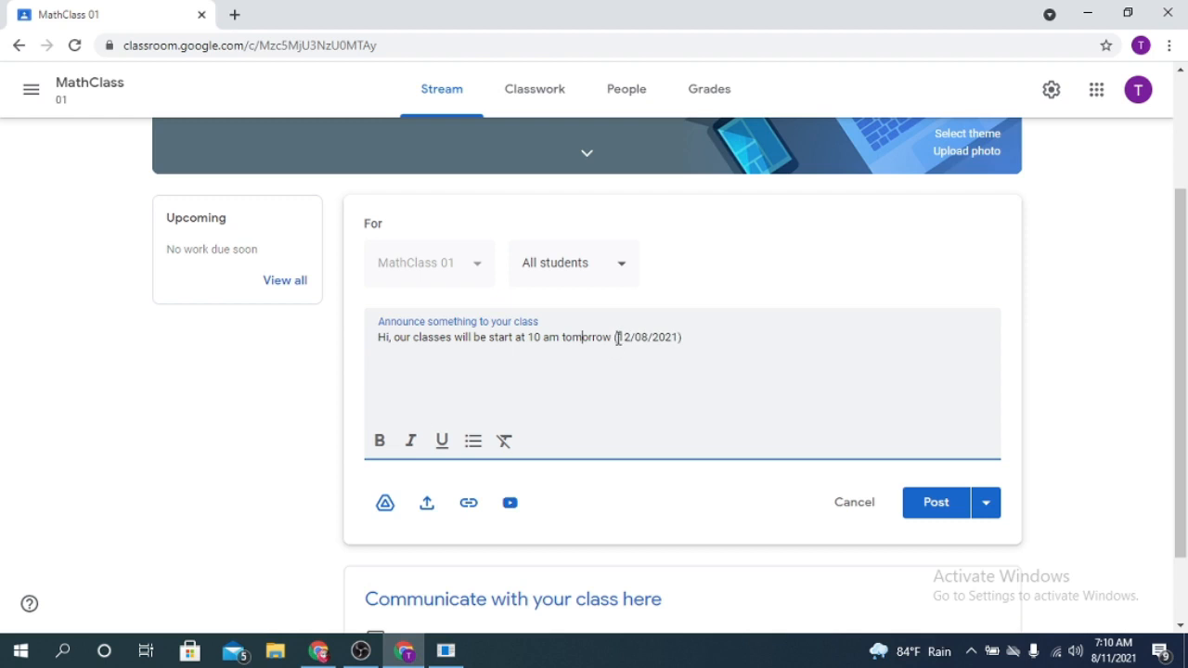
pyautogui.moveTo(617, 337); pyautogui.dragTo(679, 340)
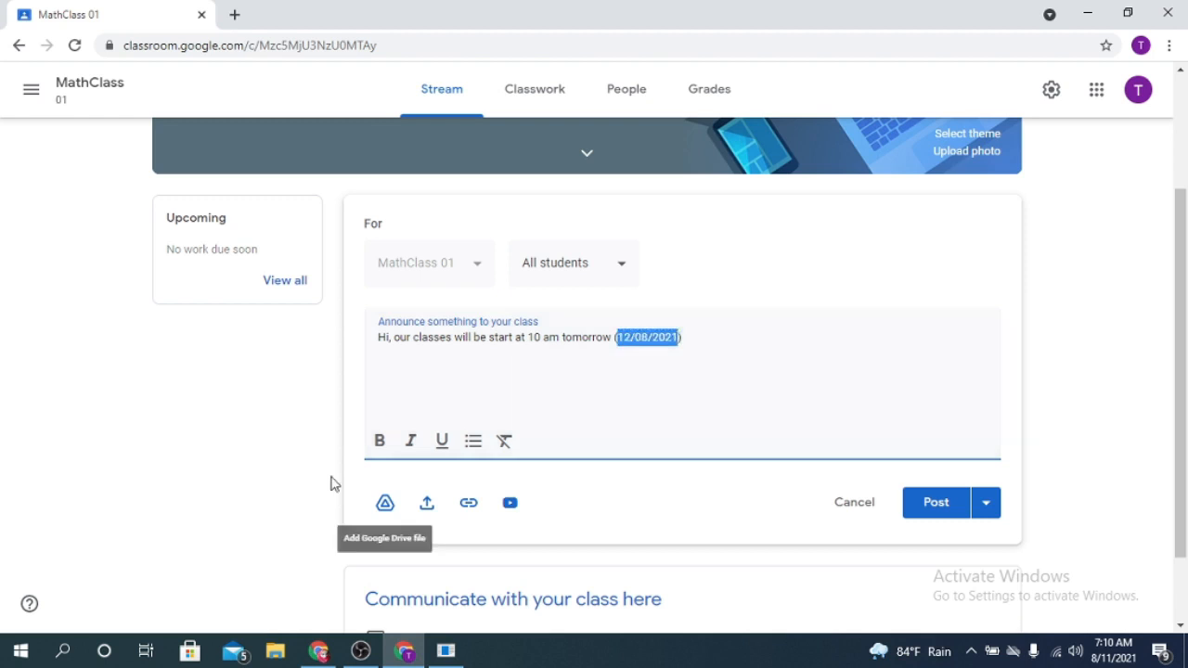
pyautogui.click(378, 443)
pyautogui.moveTo(528, 337); pyautogui.dragTo(559, 338)
pyautogui.click(378, 443)
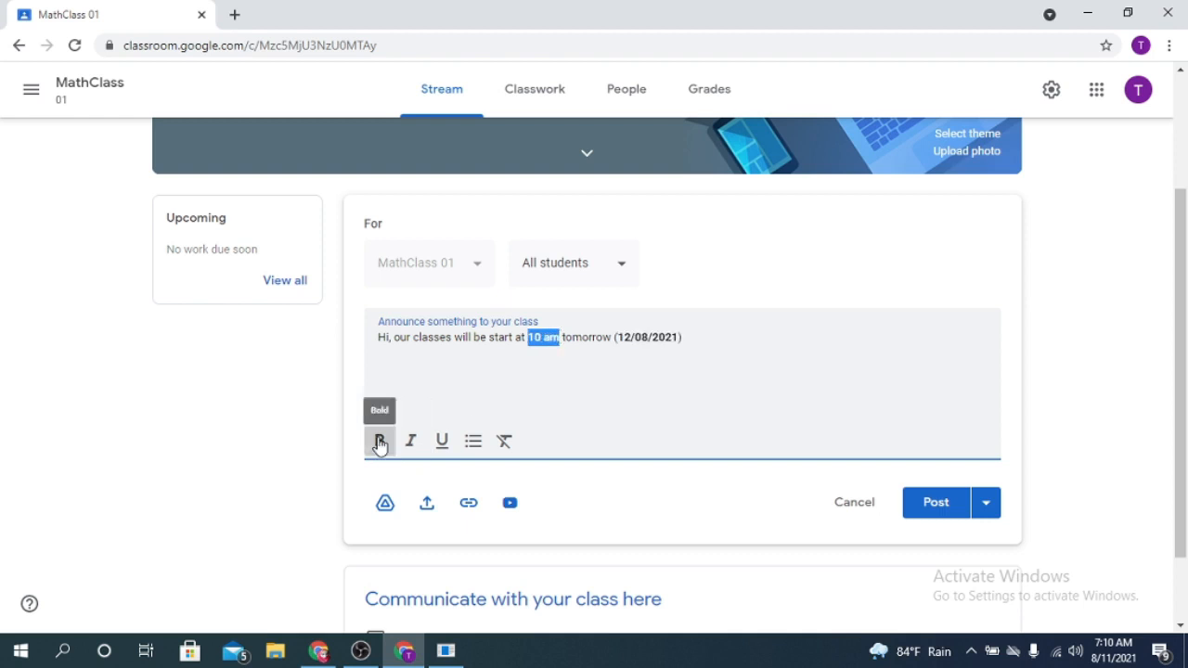
# - Italicize "10 am" and underline the date 12/08/2021 in the announcement
pyautogui.click(411, 442)
pyautogui.click(412, 442)
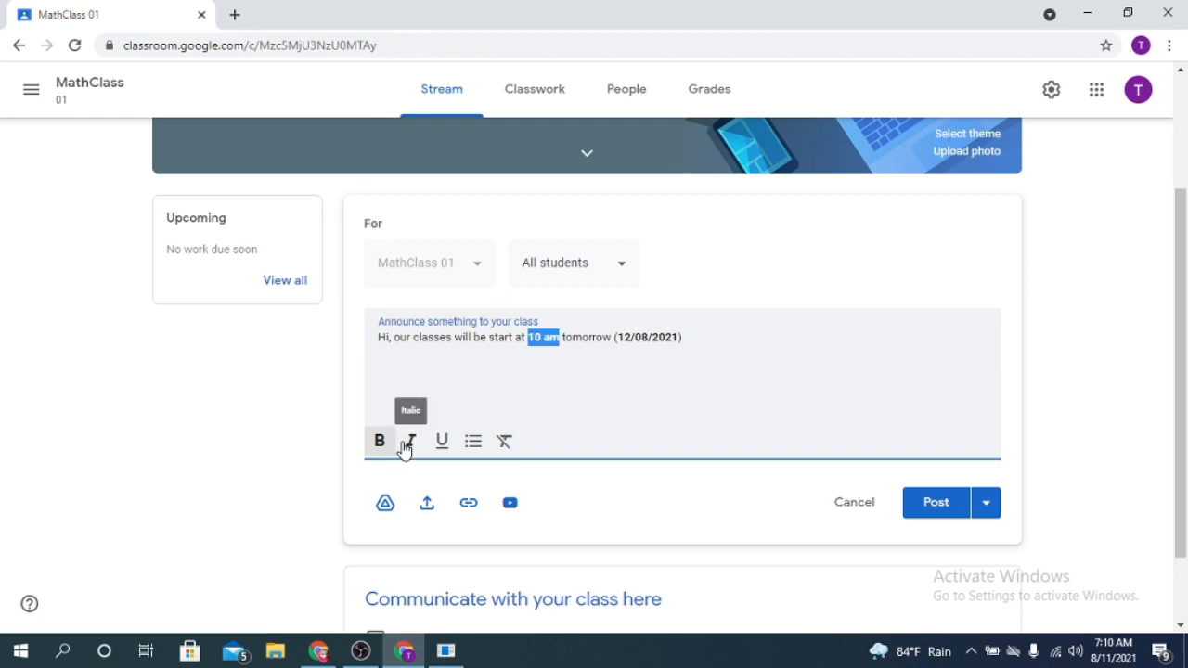
pyautogui.click(411, 443)
pyautogui.moveTo(616, 337); pyautogui.dragTo(680, 338)
pyautogui.click(442, 442)
# - Add "Please bring" after the date, followed by a bulleted list of math book, calculator, pen and white paper
pyautogui.click(660, 371)
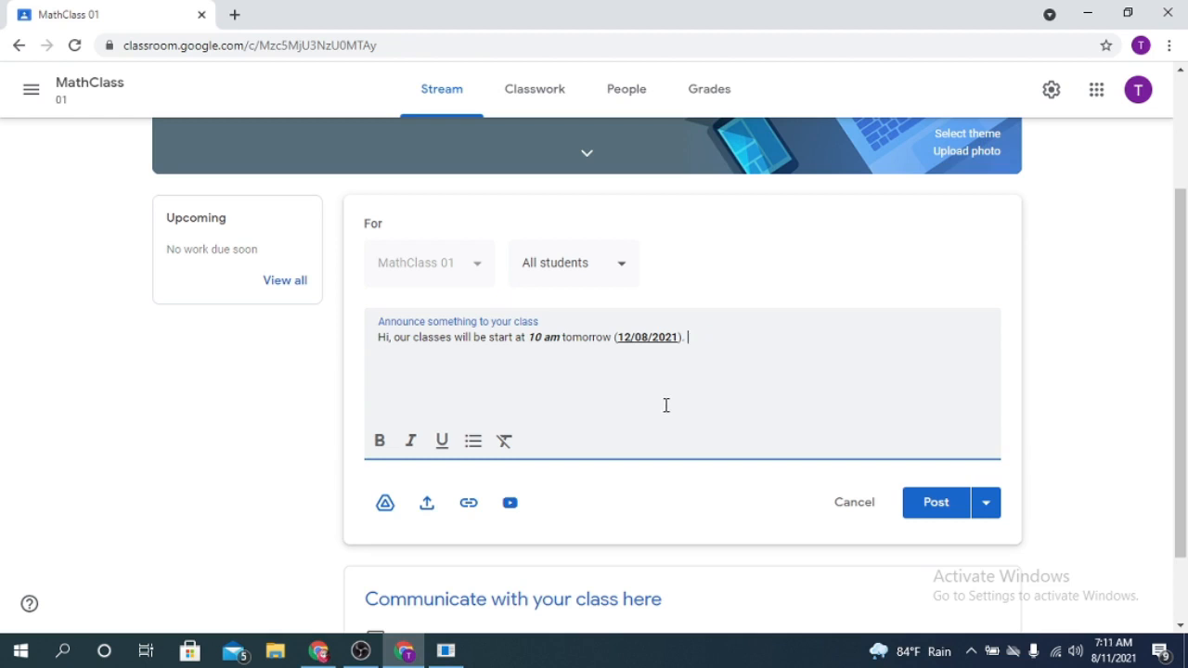
pyautogui.write('lease bring')
pyautogui.press('Return')
pyautogui.click(473, 441)
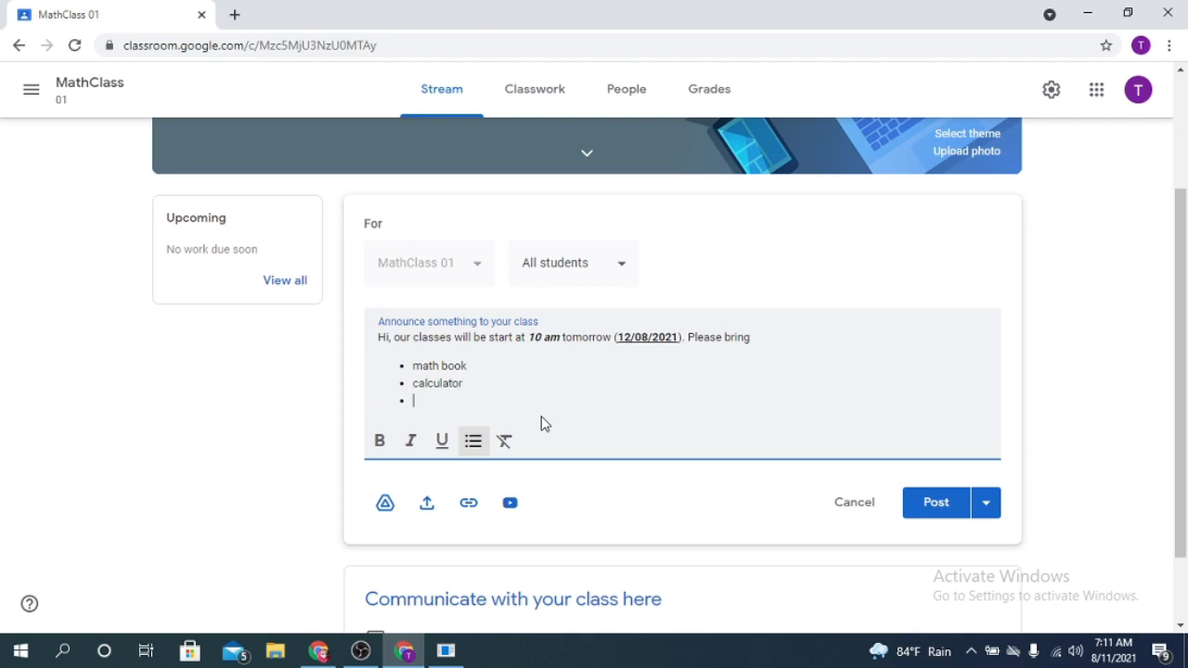
pyautogui.write('pen')
pyautogui.press('Return')
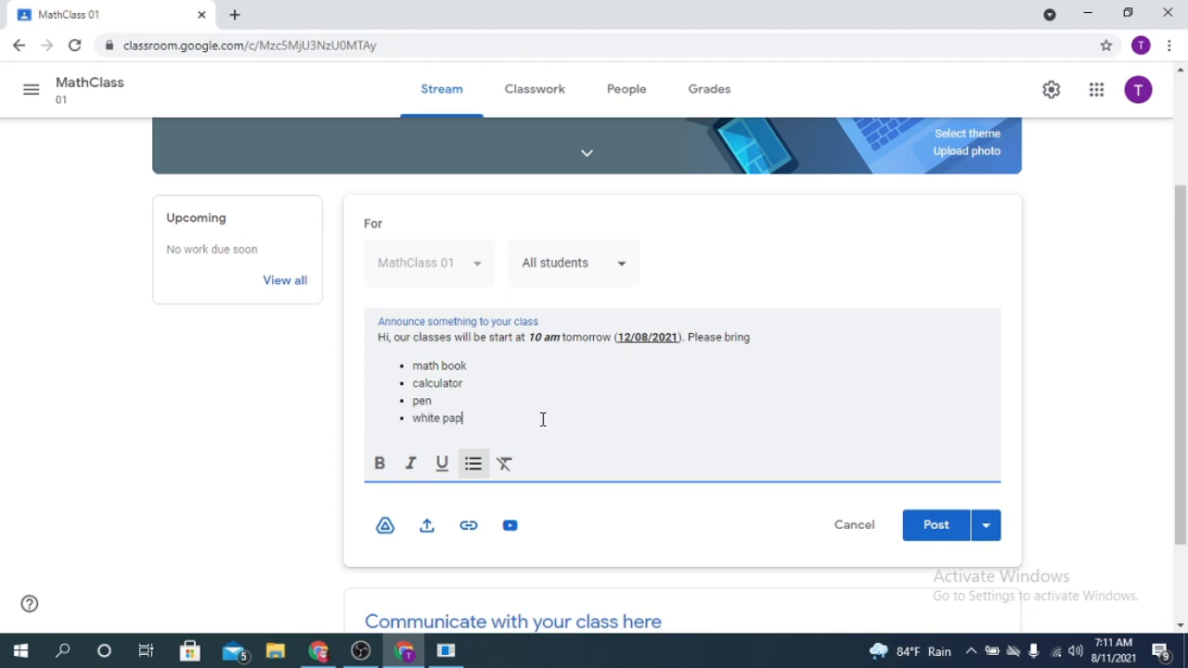
pyautogui.press('Return')
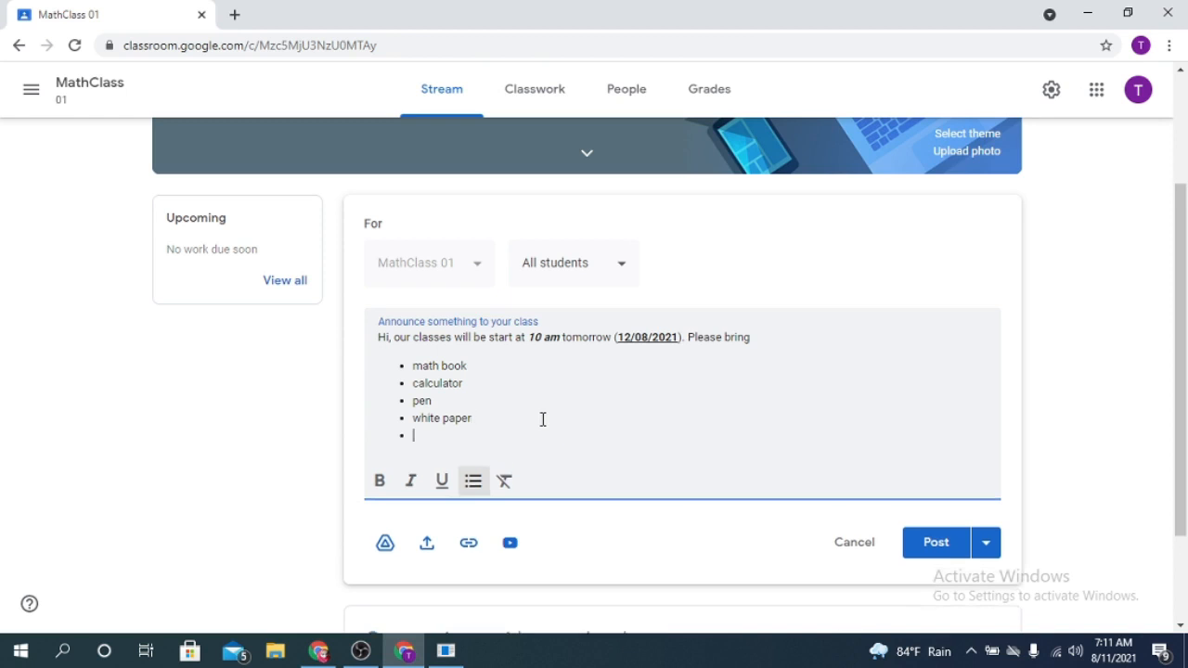
# - Add graph paper and mobile phone as further items at the end of the announcement's bulleted list
pyautogui.write('grap')
pyautogui.write('h paper')
pyautogui.press('Return')
pyautogui.write('mobile phone')
# - Remove mobile phone, graph paper and white paper from the announcement's list of things to bring
pyautogui.moveTo(481, 453); pyautogui.dragTo(405, 473)
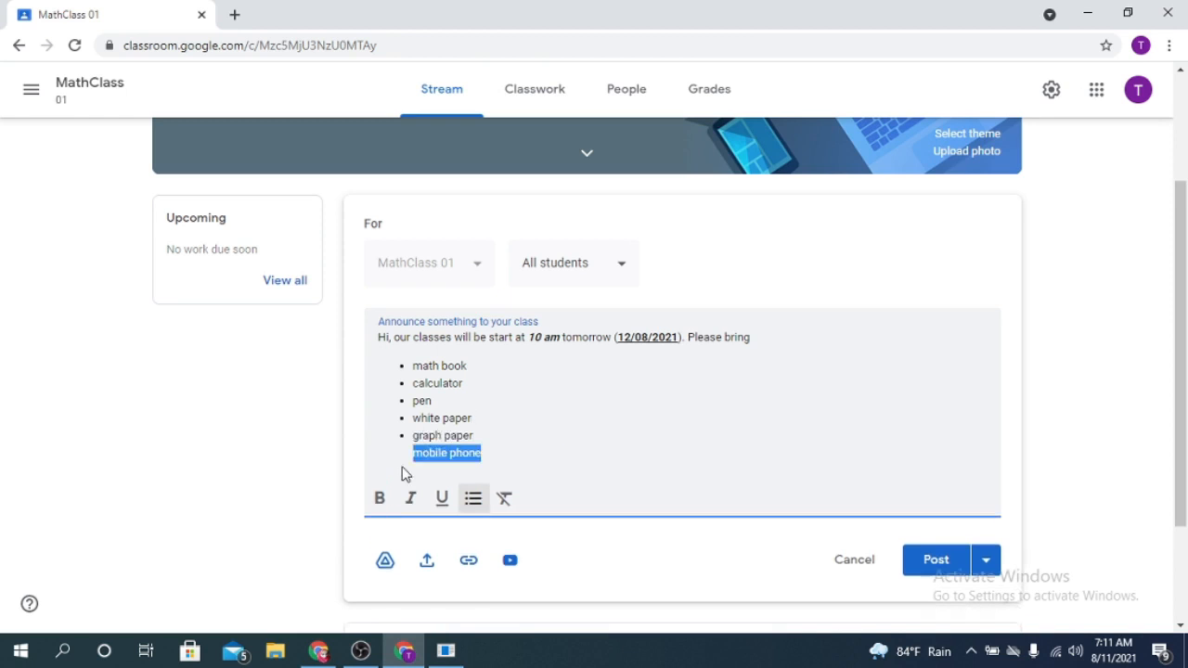
pyautogui.press('BackSpace')
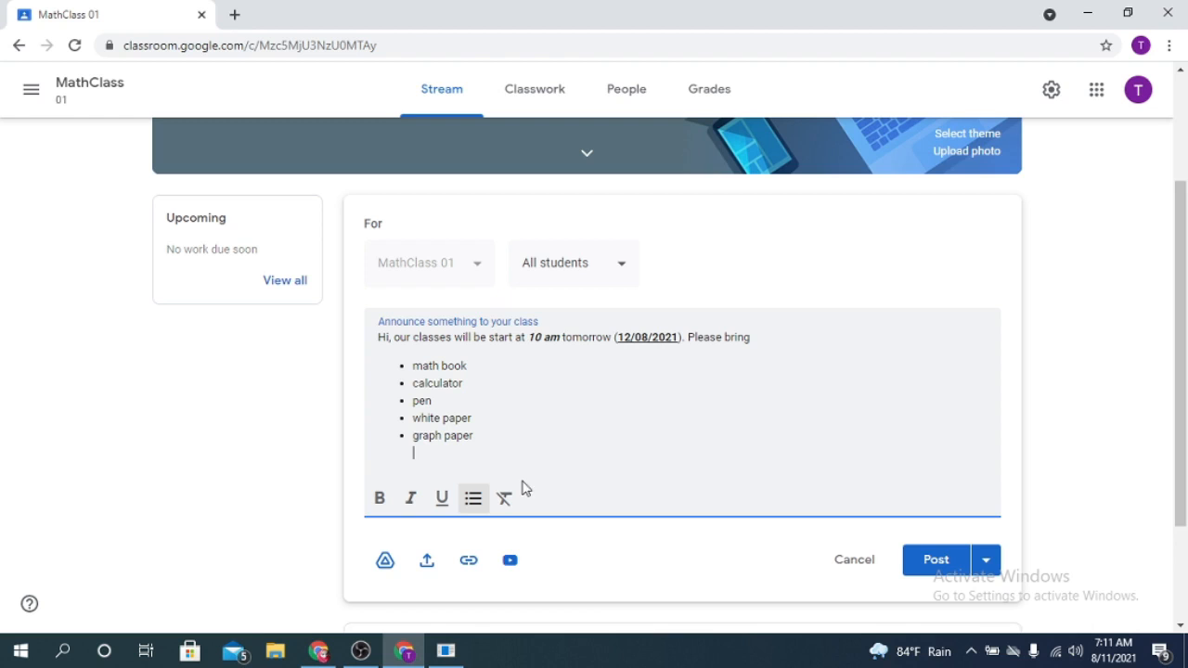
pyautogui.moveTo(475, 435); pyautogui.dragTo(321, 433)
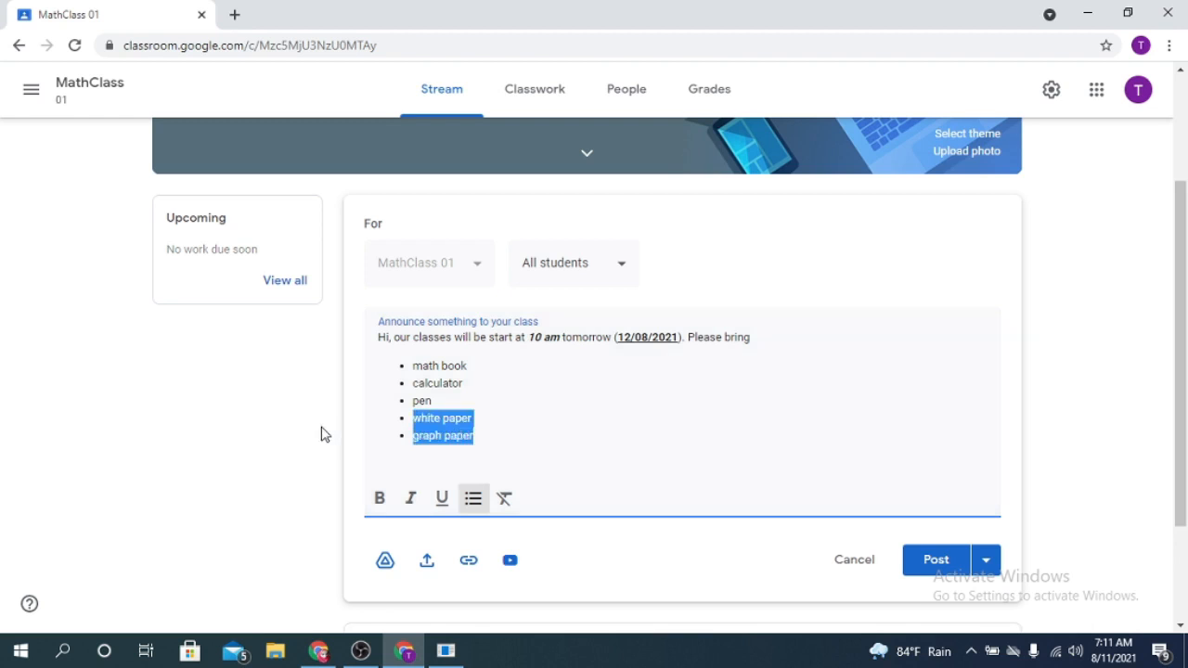
pyautogui.click(504, 498)
pyautogui.click(499, 422)
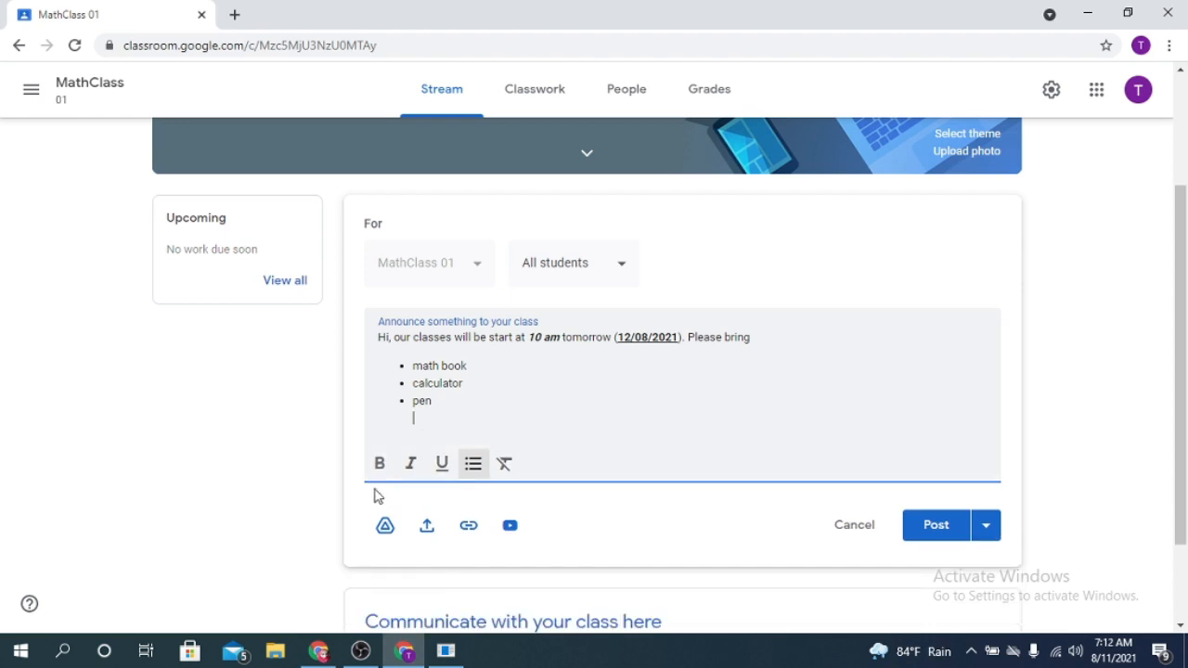
# - Start attaching Google Drive files to the announcement and select the recent Jamboard file named 1
pyautogui.click(387, 527)
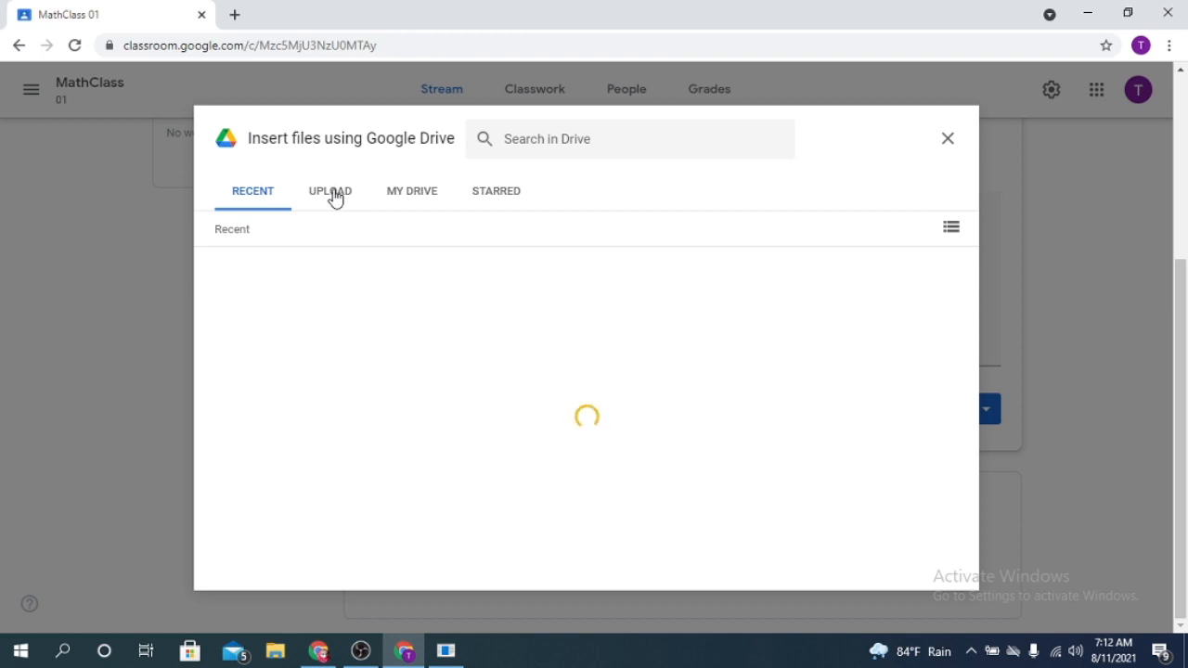
pyautogui.click(340, 191)
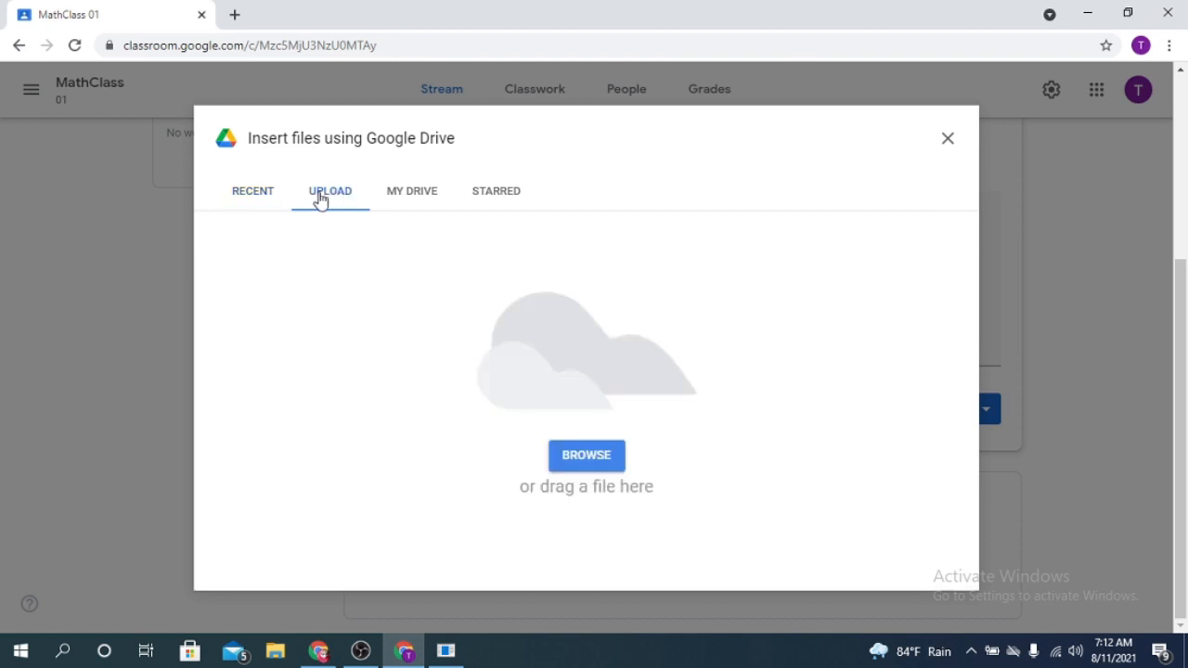
pyautogui.click(276, 197)
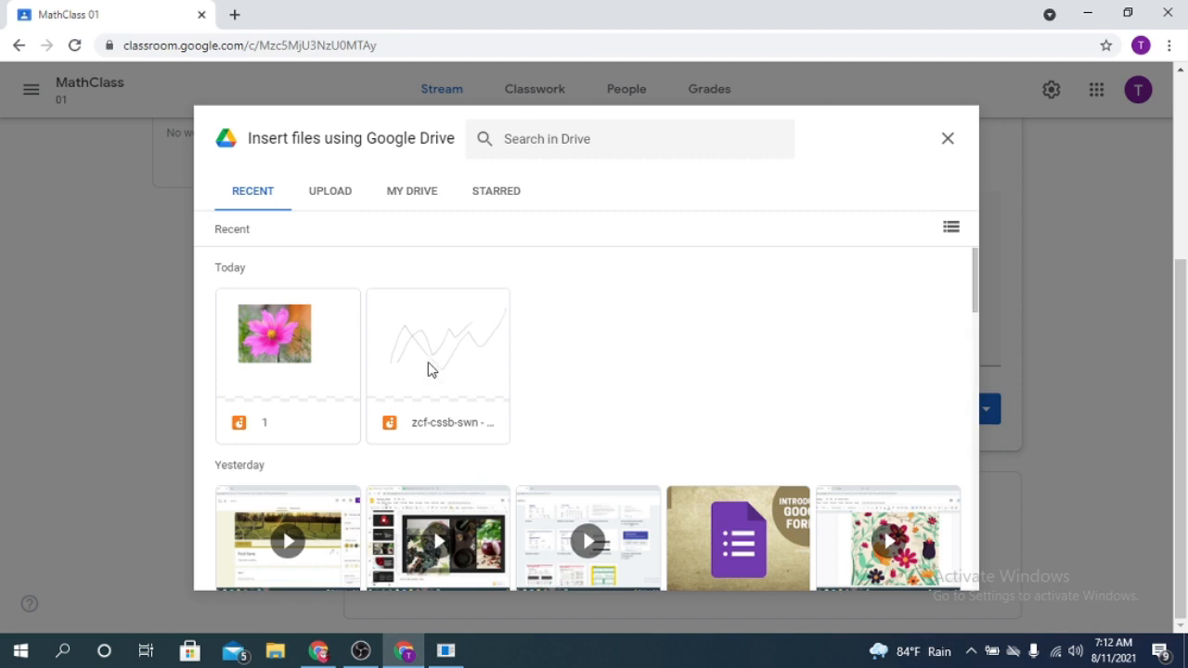
pyautogui.click(295, 356)
# - Add the video "table and excel.mp4" to the file selection and insert both files into the announcement
pyautogui.scroll(-3, 507, 368)
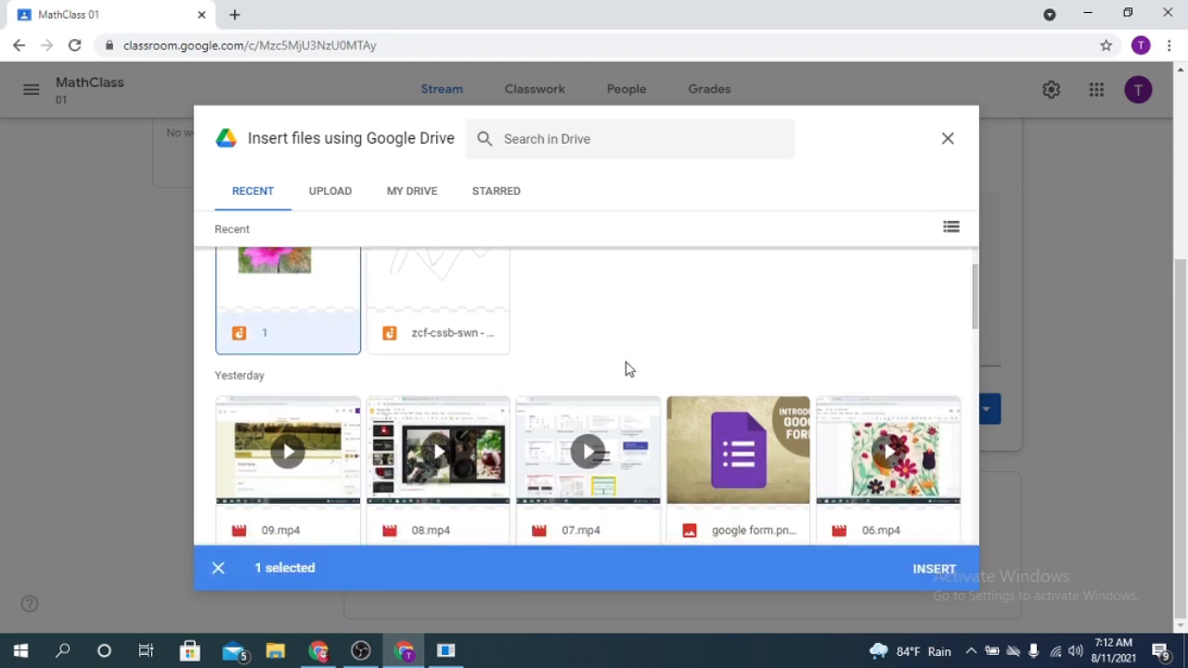
pyautogui.scroll(-4, 609, 339)
pyautogui.scroll(5, 668, 384)
pyautogui.scroll(-1, 733, 366)
pyautogui.scroll(-10, 767, 364)
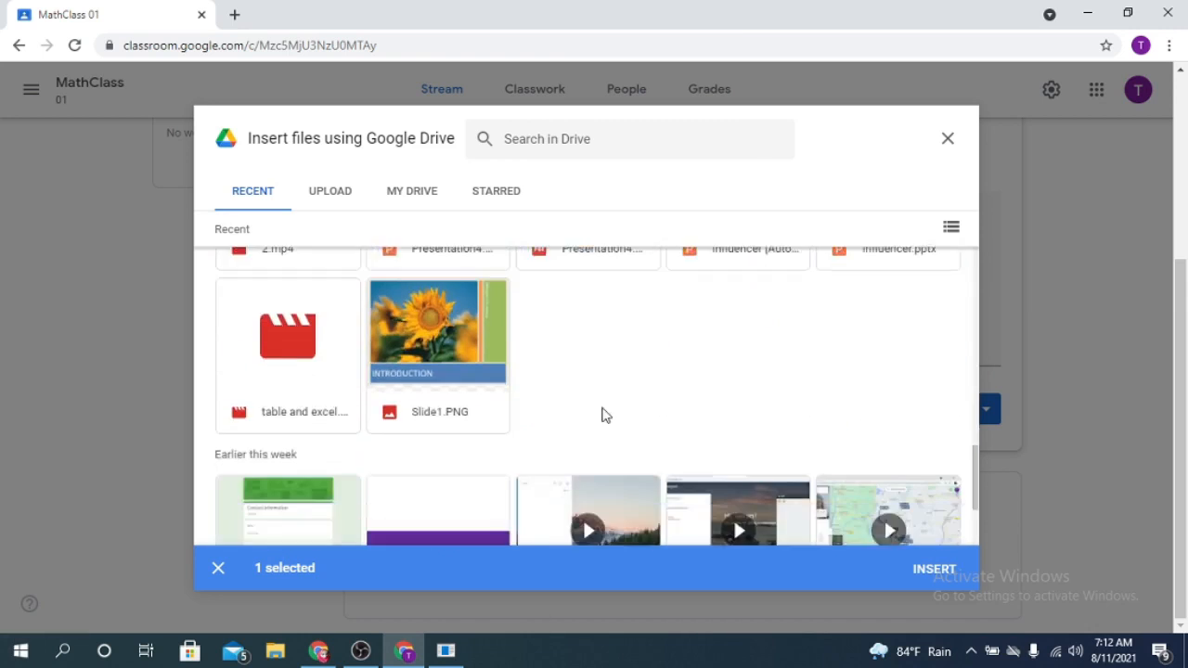
pyautogui.scroll(3, 523, 383)
pyautogui.scroll(-3, 469, 373)
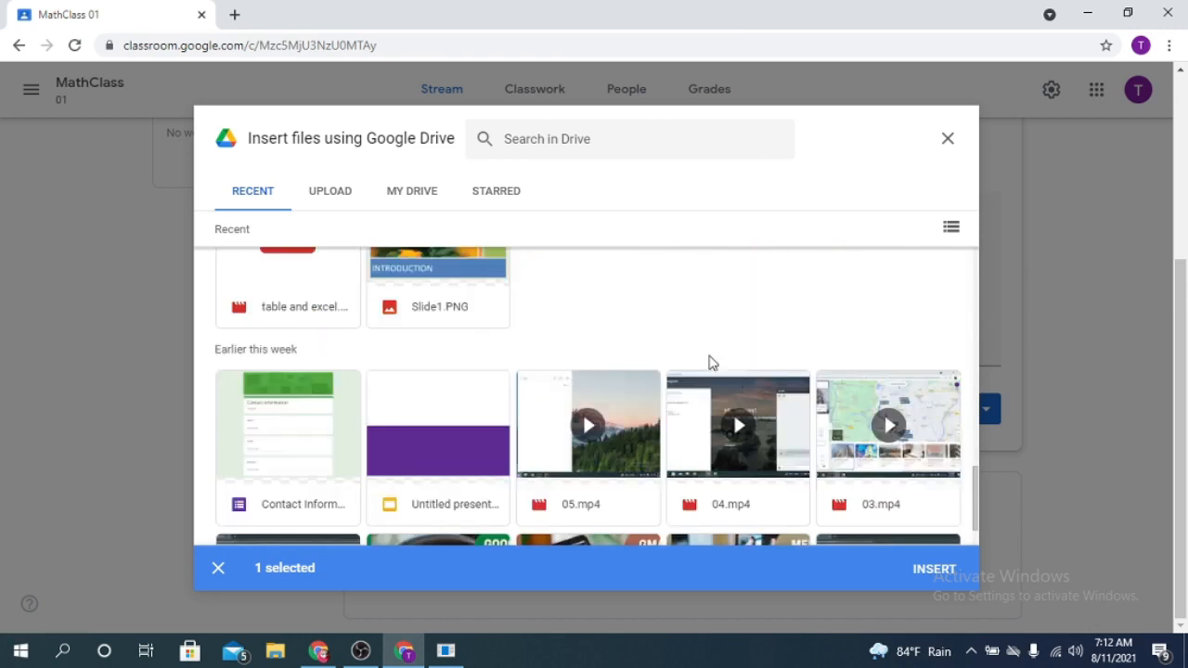
pyautogui.scroll(2, 422, 346)
pyautogui.scroll(3, 423, 346)
pyautogui.scroll(-4, 408, 316)
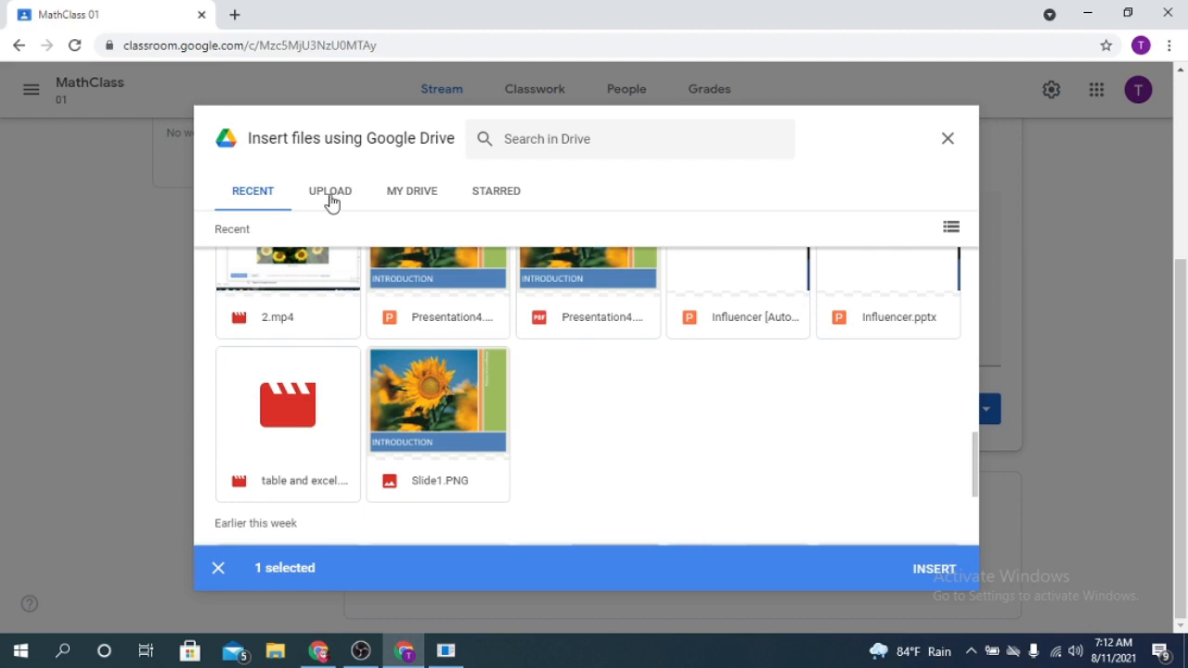
pyautogui.click(288, 429)
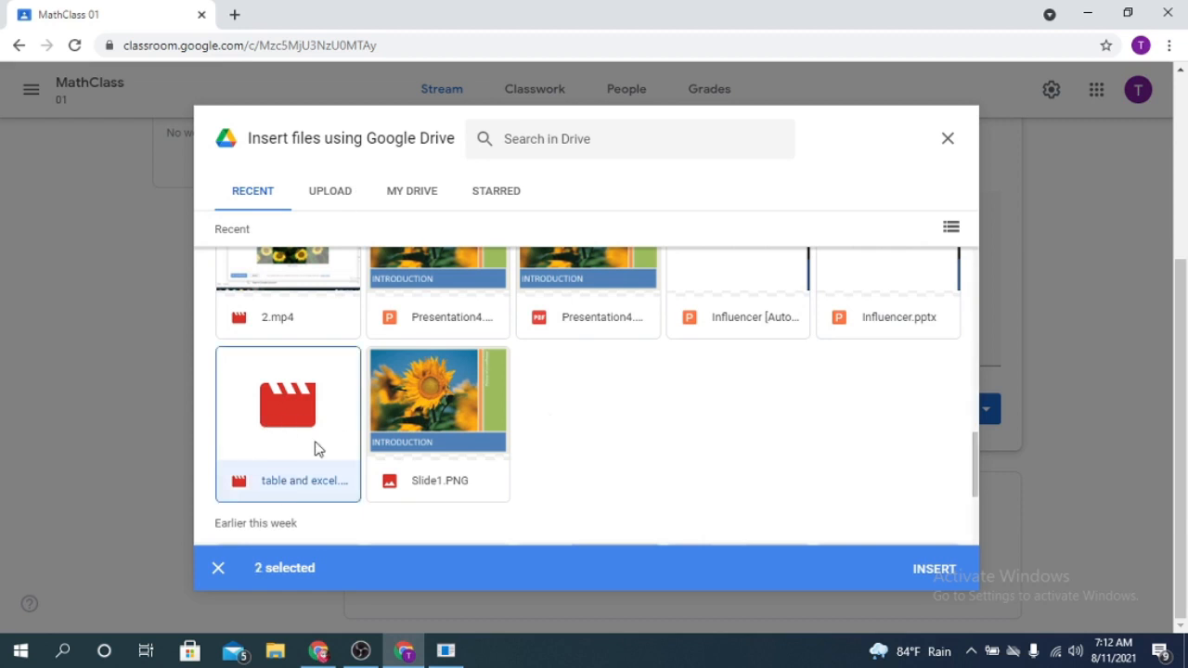
pyautogui.click(937, 568)
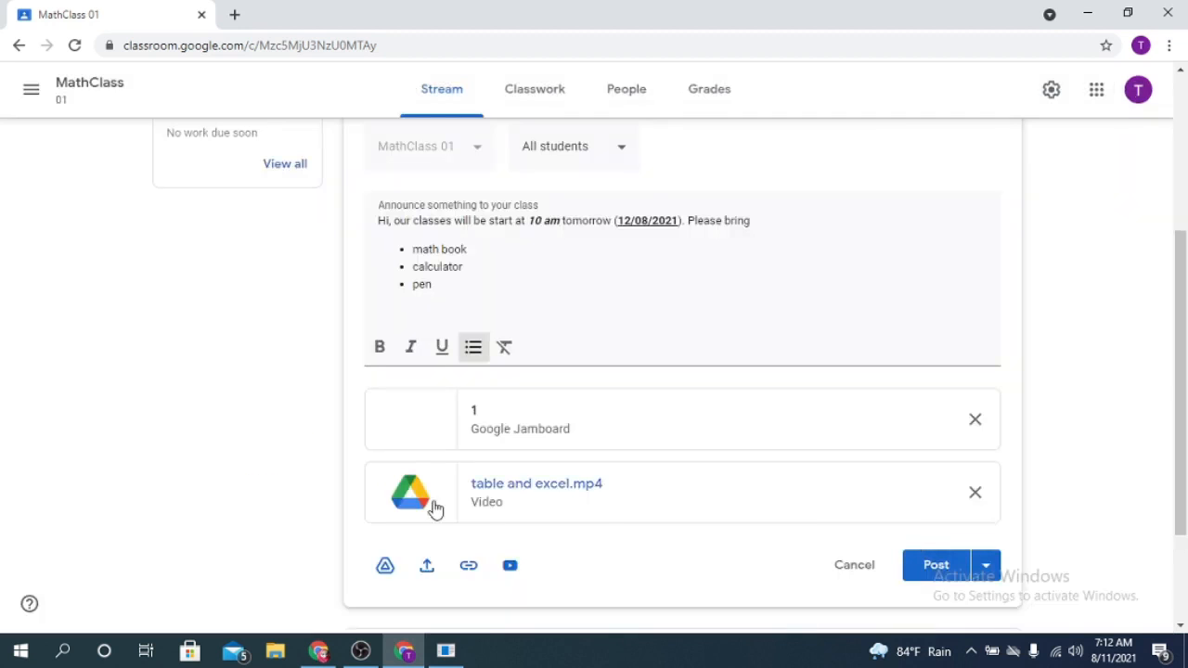
# - Look at the upload option for adding further Google Drive files to the announcement
pyautogui.click(384, 566)
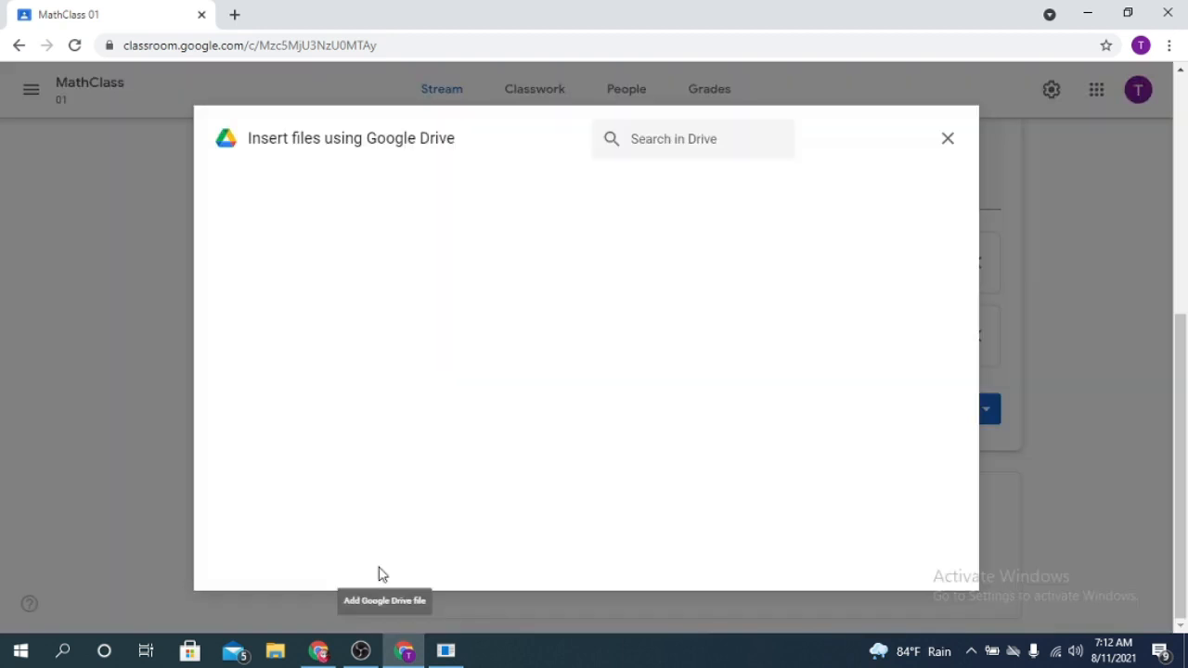
pyautogui.click(340, 196)
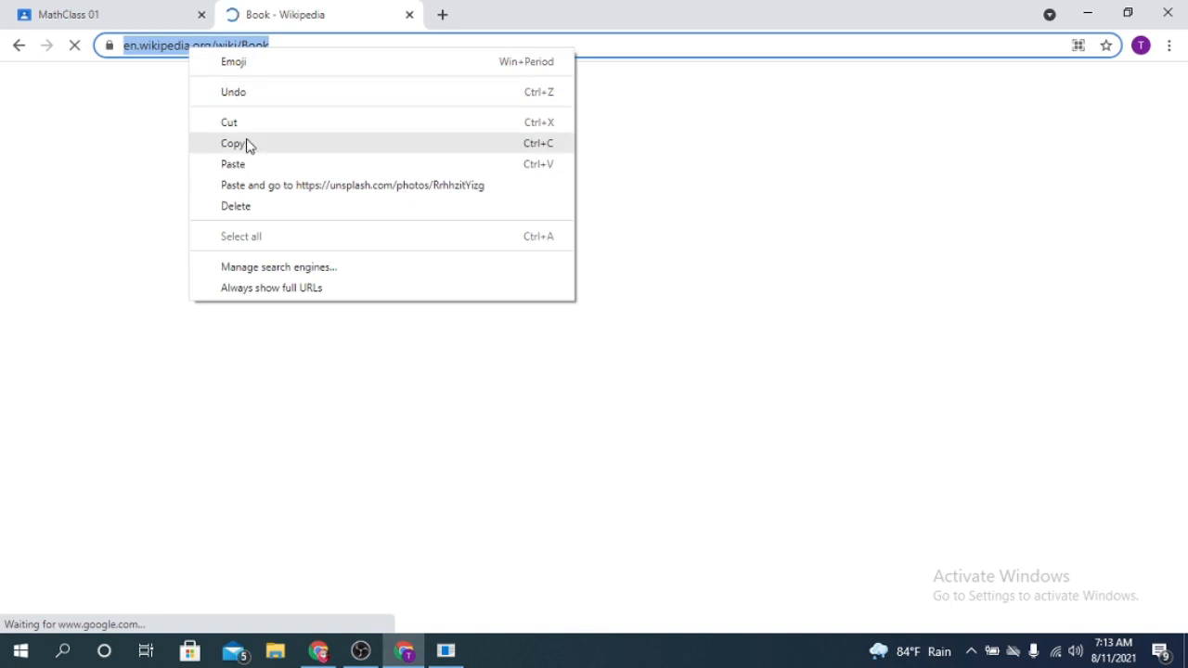
# - Try to attach the Wikipedia page en.wikipedia.org/wiki/Book to the announcement as a link
pyautogui.click(248, 145)
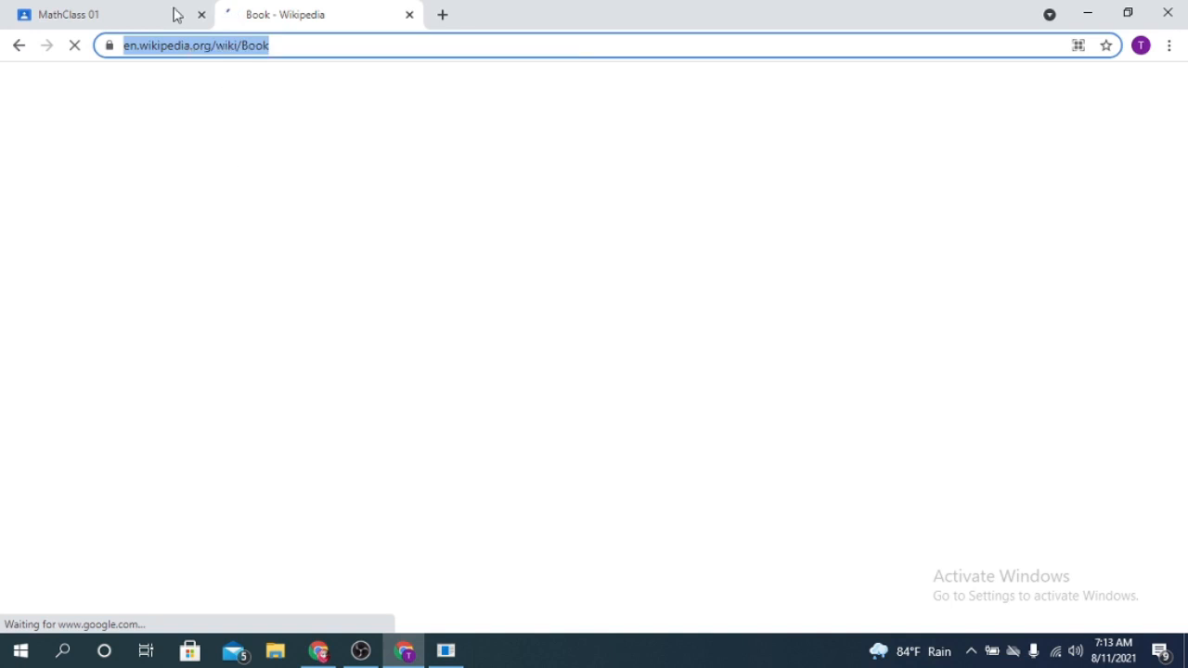
pyautogui.click(175, 13)
pyautogui.click(467, 413)
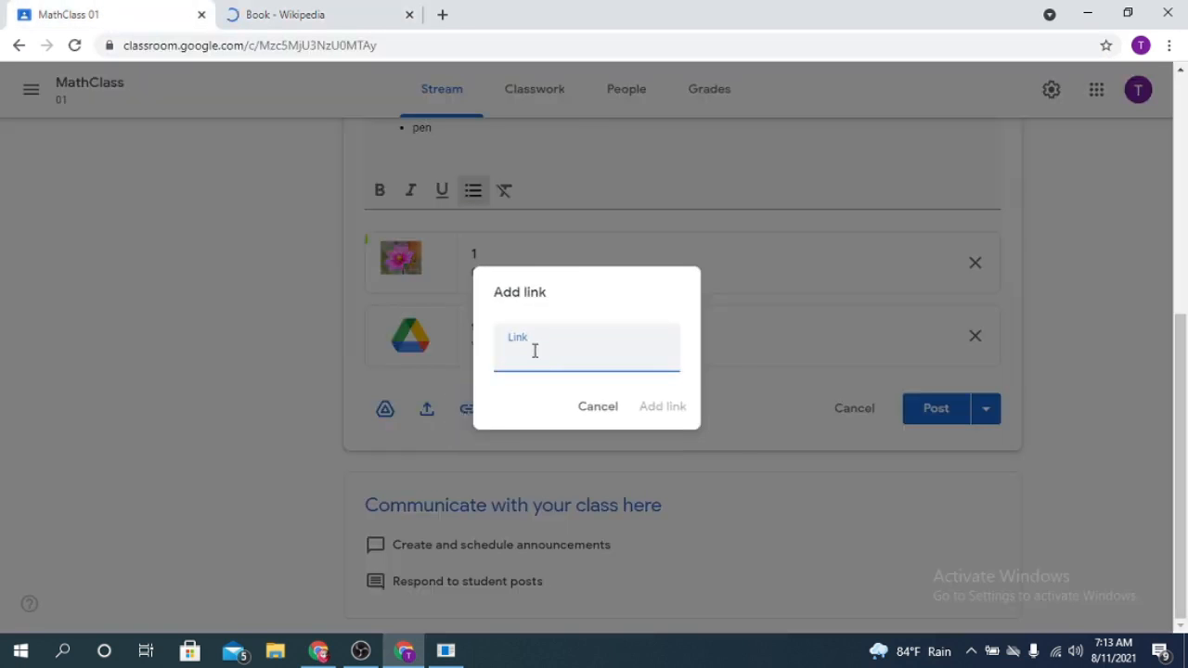
pyautogui.rightClick(533, 350)
pyautogui.click(577, 487)
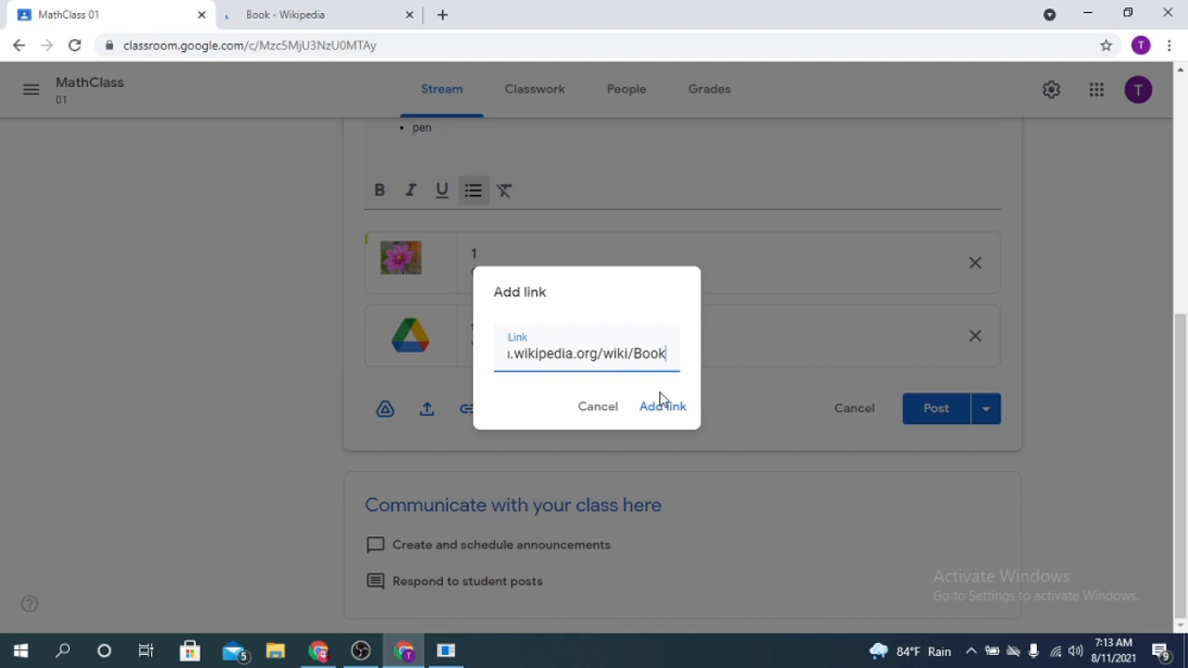
pyautogui.click(658, 403)
# - Start inserting a YouTube video into the announcement and search for "math class 10"
pyautogui.click(446, 15)
pyautogui.click(522, 417)
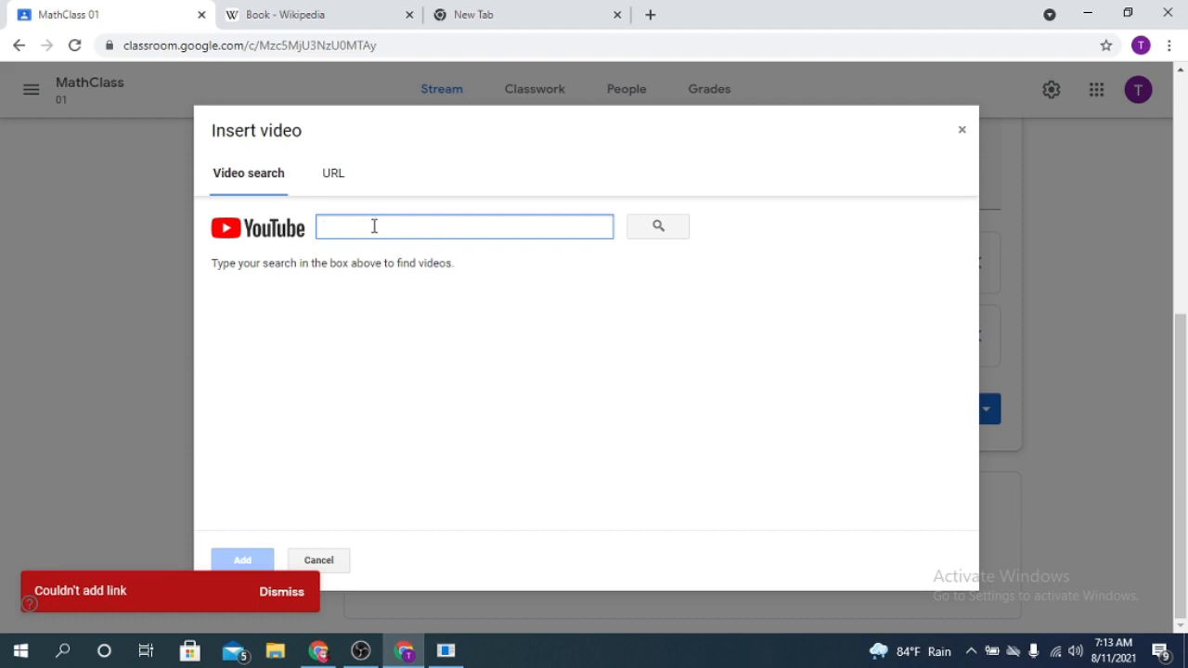
pyautogui.write('math')
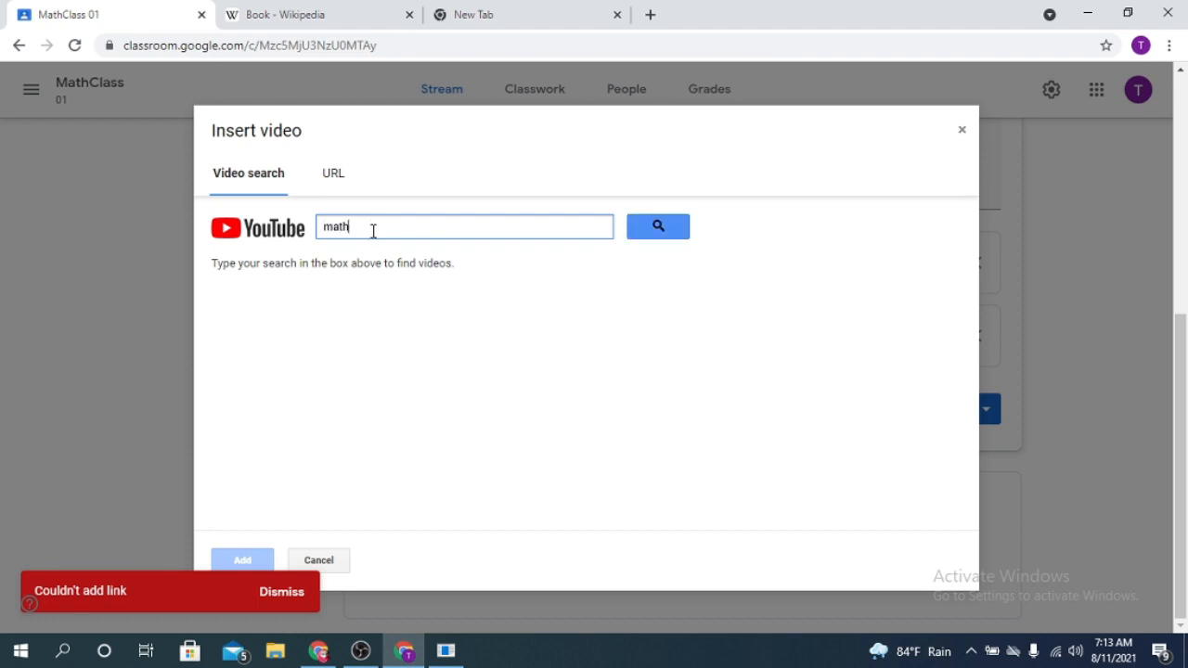
pyautogui.write(' class 10')
pyautogui.click(659, 228)
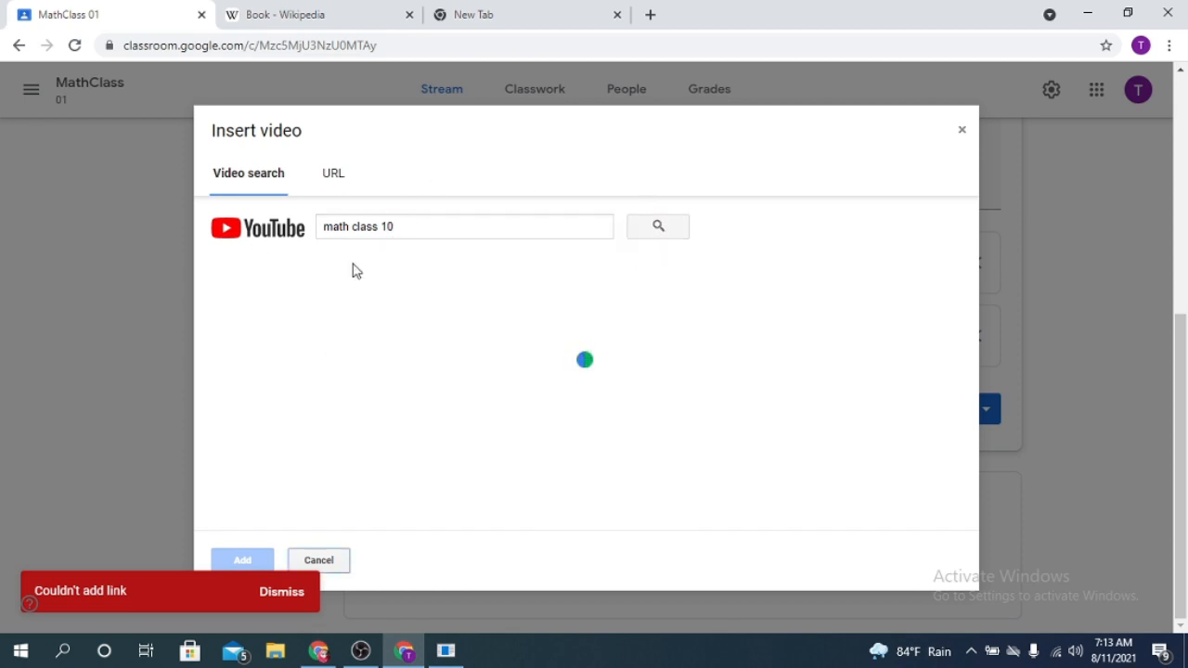
# - Choose the video "Polynomials Class 10" from the search results and attach it to the announcement
pyautogui.scroll(-2, 477, 461)
pyautogui.scroll(2, 468, 450)
pyautogui.click(365, 395)
pyautogui.scroll(-2, 561, 399)
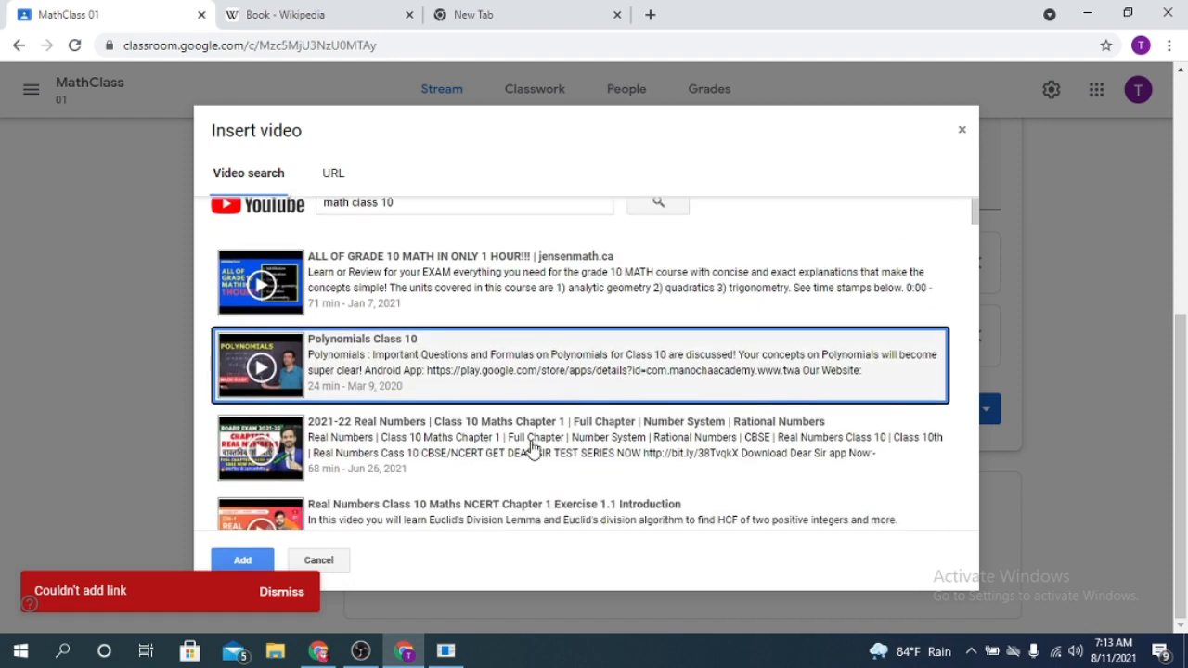
pyautogui.scroll(2, 500, 389)
pyautogui.scroll(-2, 464, 436)
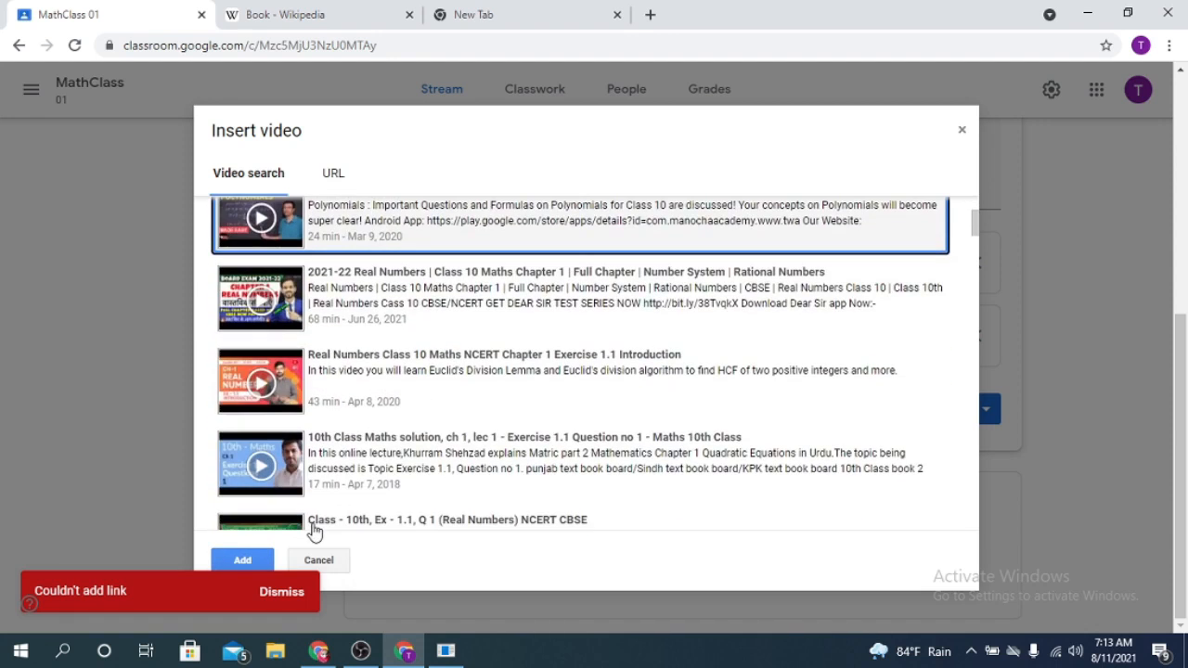
pyautogui.click(241, 560)
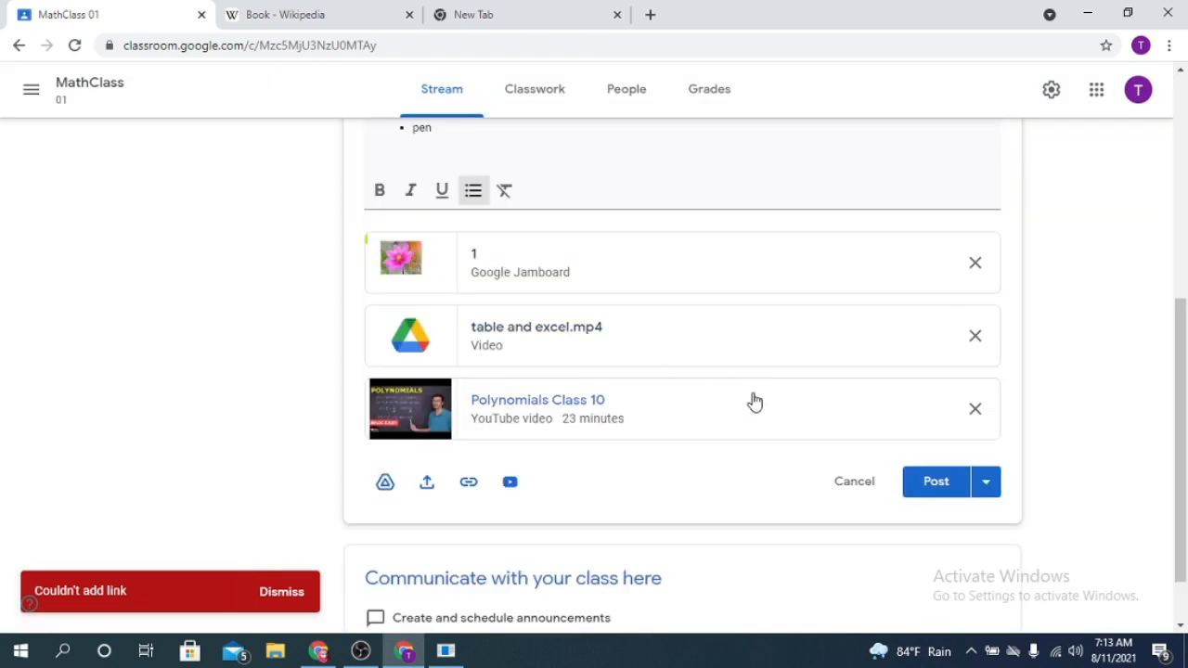
# - Post the announcement with its attachments to the class stream
pyautogui.click(958, 481)
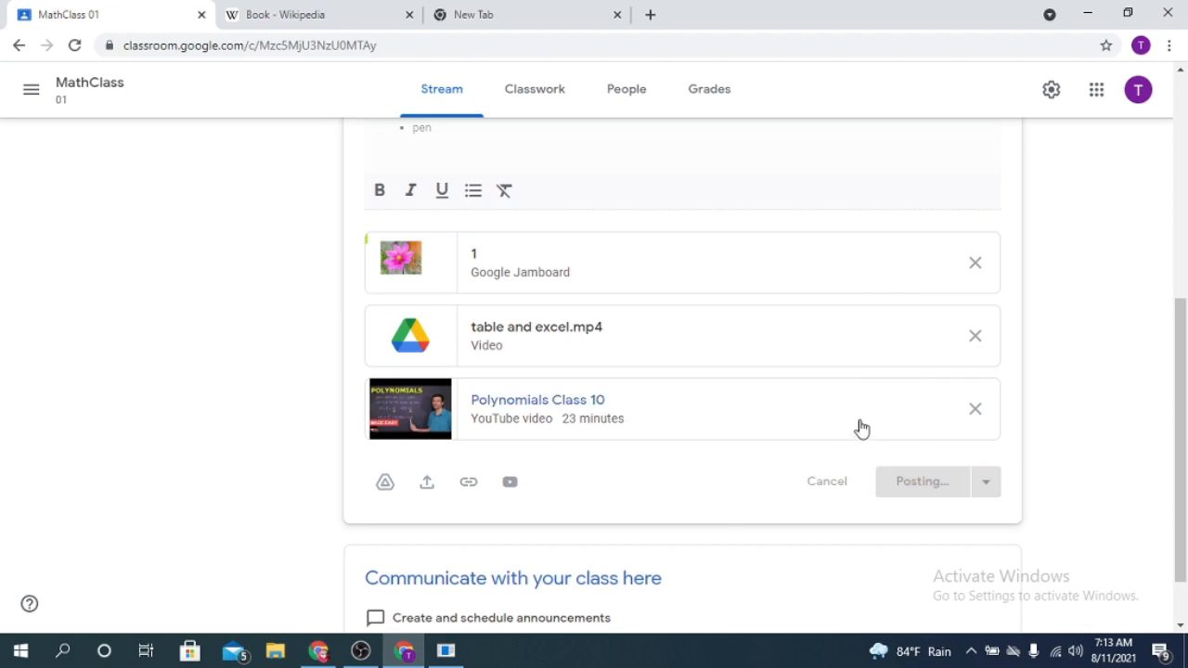
pyautogui.scroll(2, 625, 436)
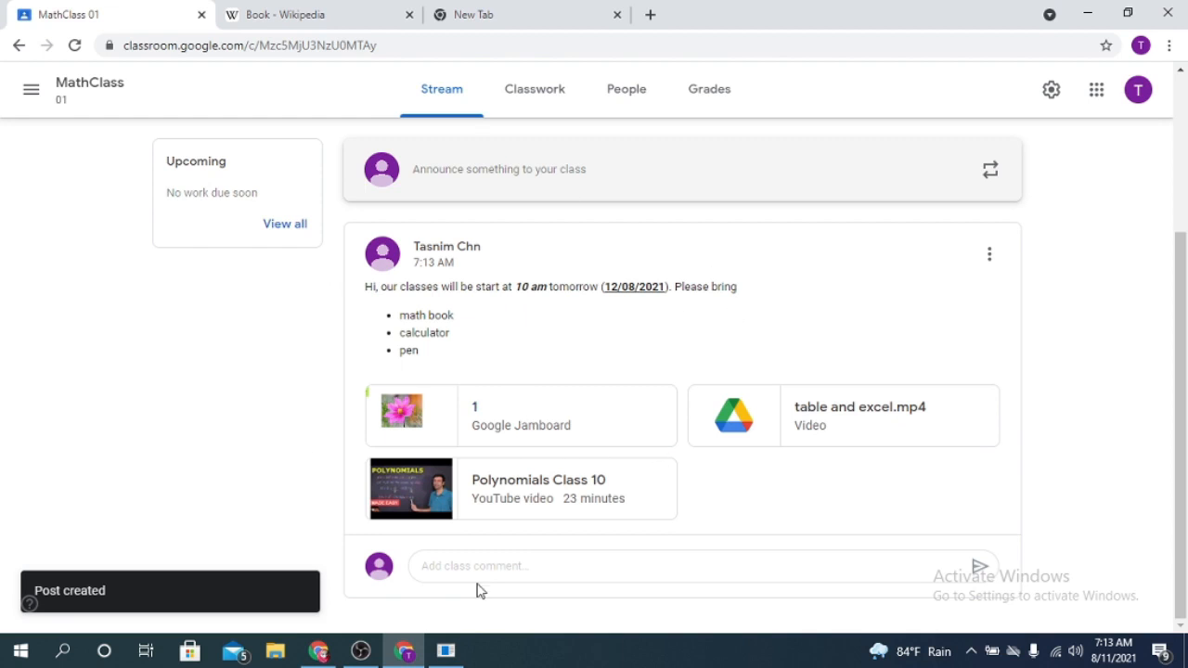
# - Examine the class comment field and the available options of the posted announcement
pyautogui.click(431, 569)
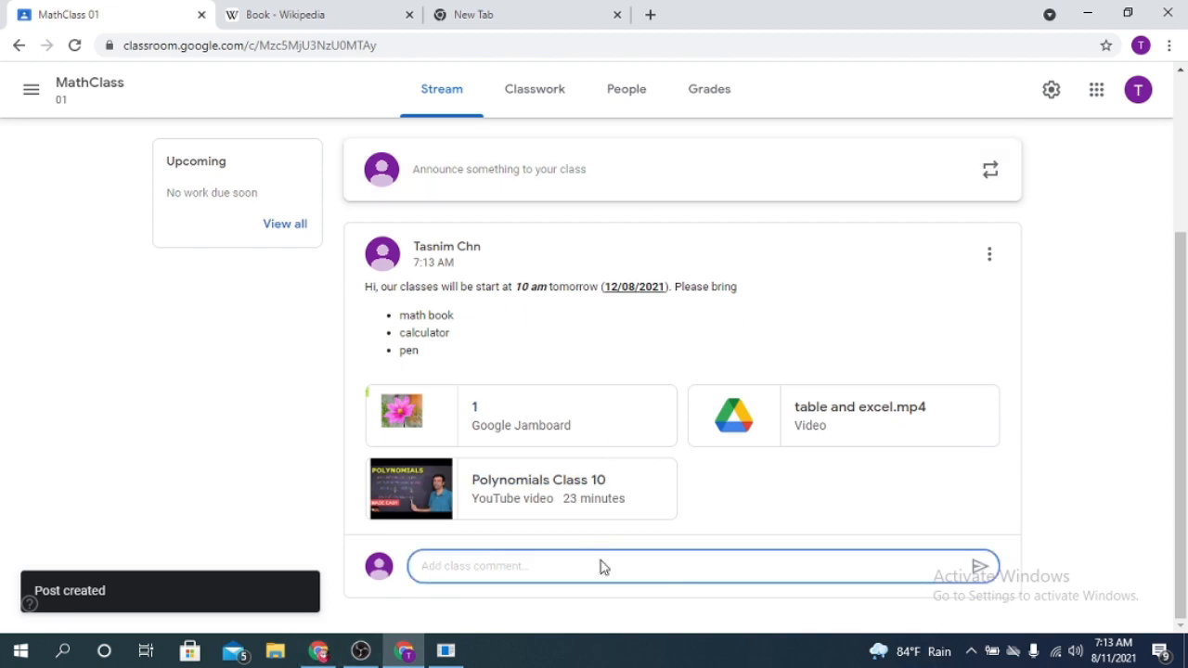
pyautogui.click(989, 253)
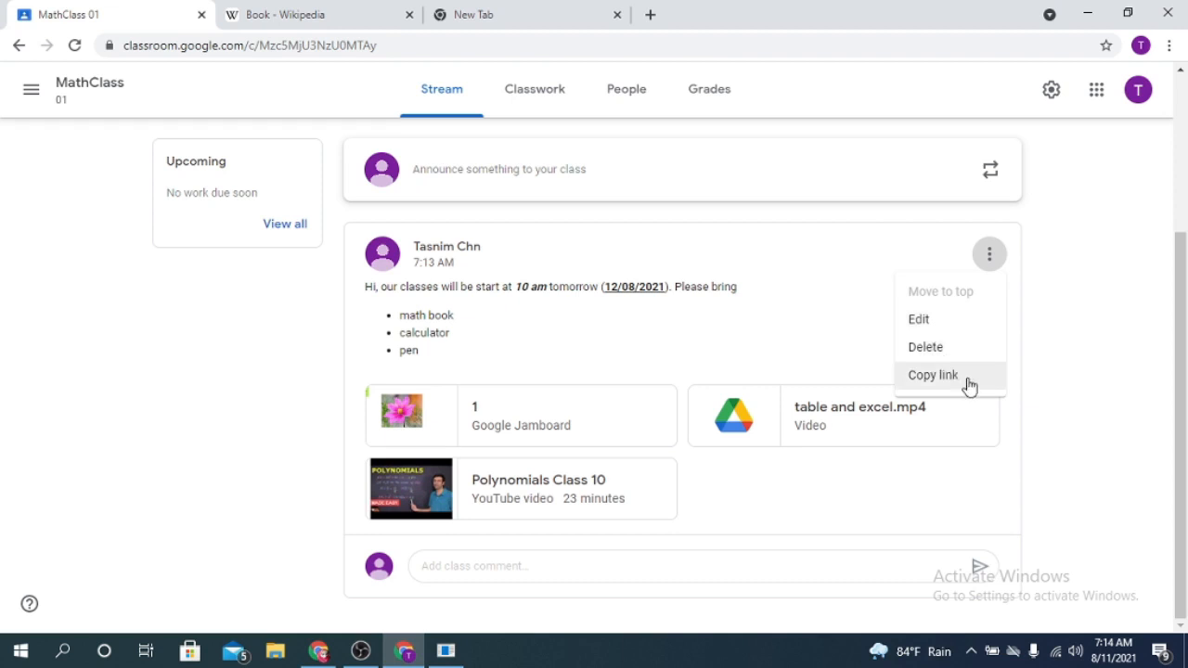
pyautogui.click(1058, 351)
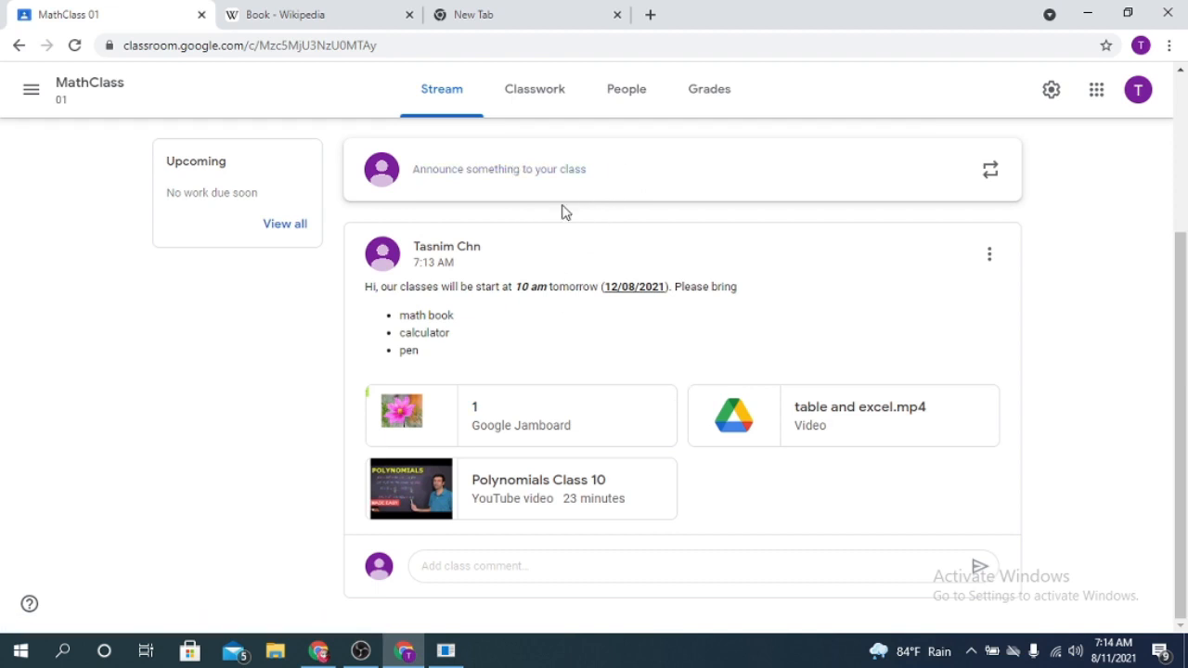
# - Start a new assignment in the class's classwork and title it "1st chapter"
pyautogui.scroll(3, 789, 95)
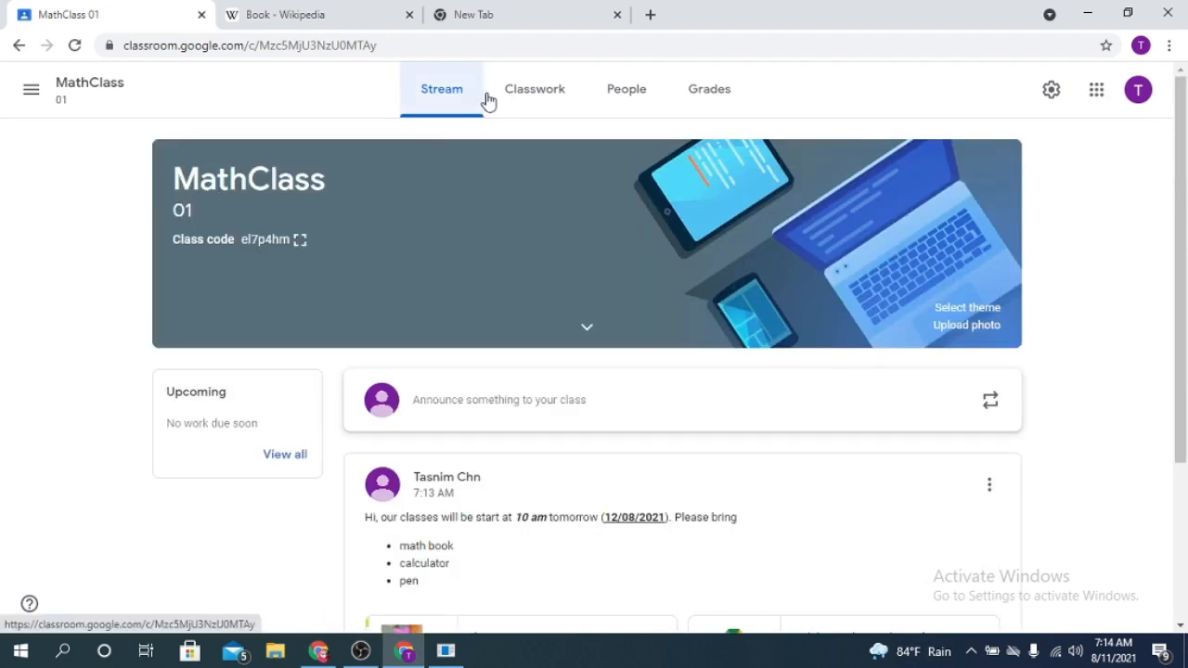
pyautogui.click(553, 97)
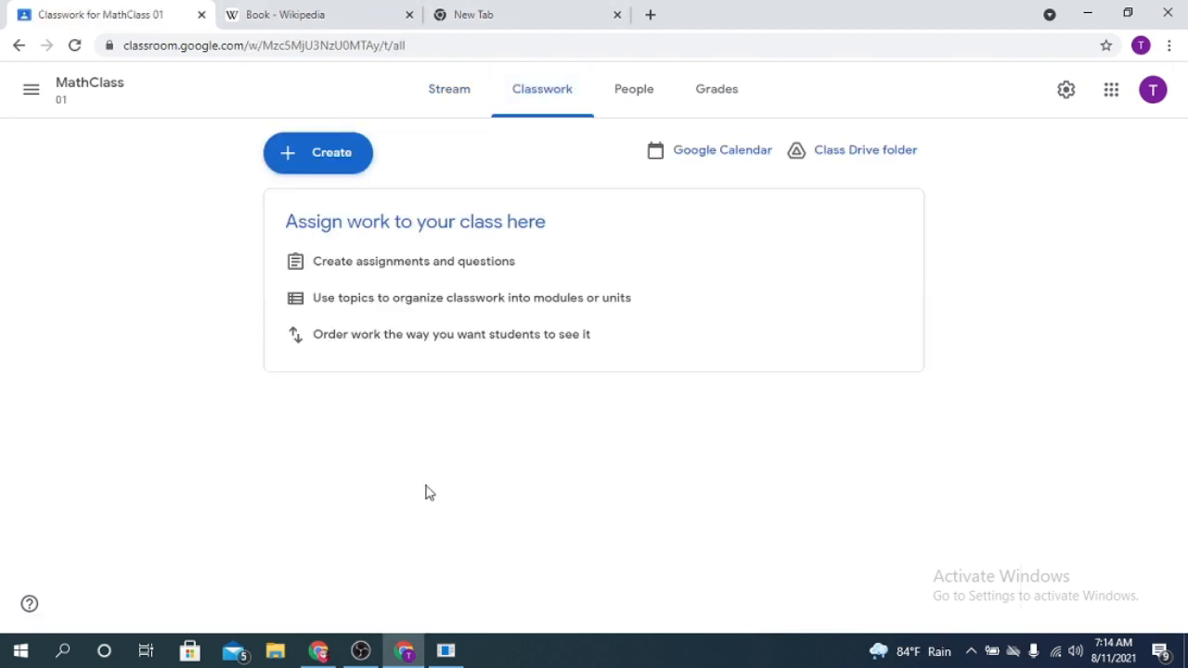
pyautogui.click(344, 164)
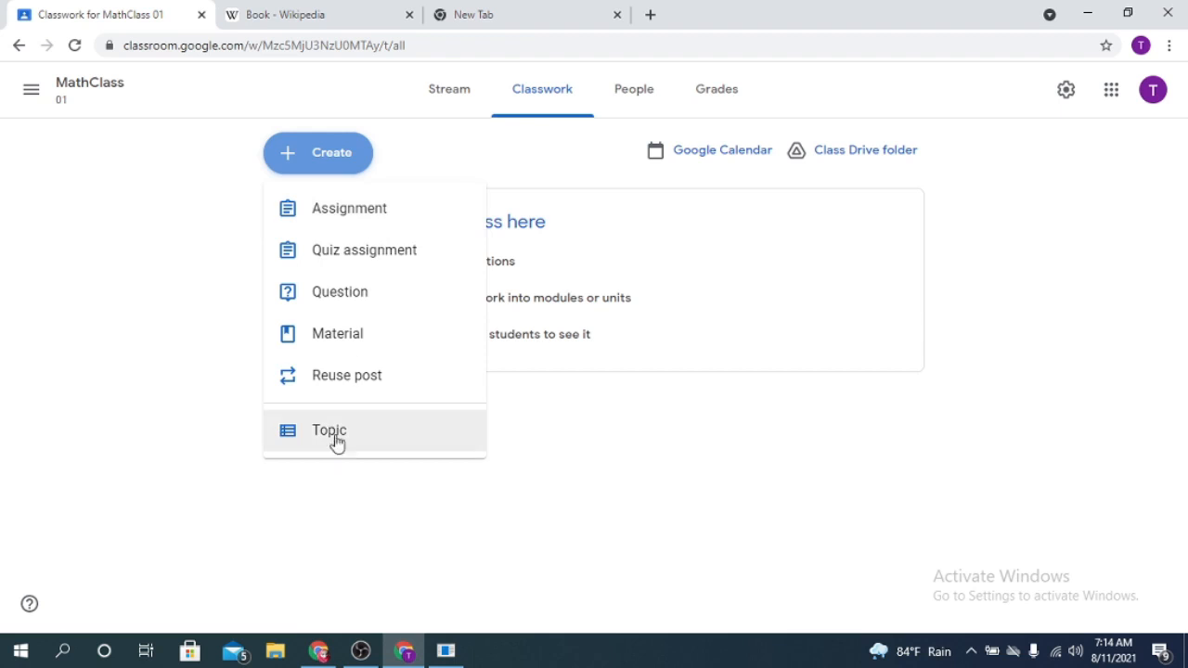
pyautogui.click(374, 218)
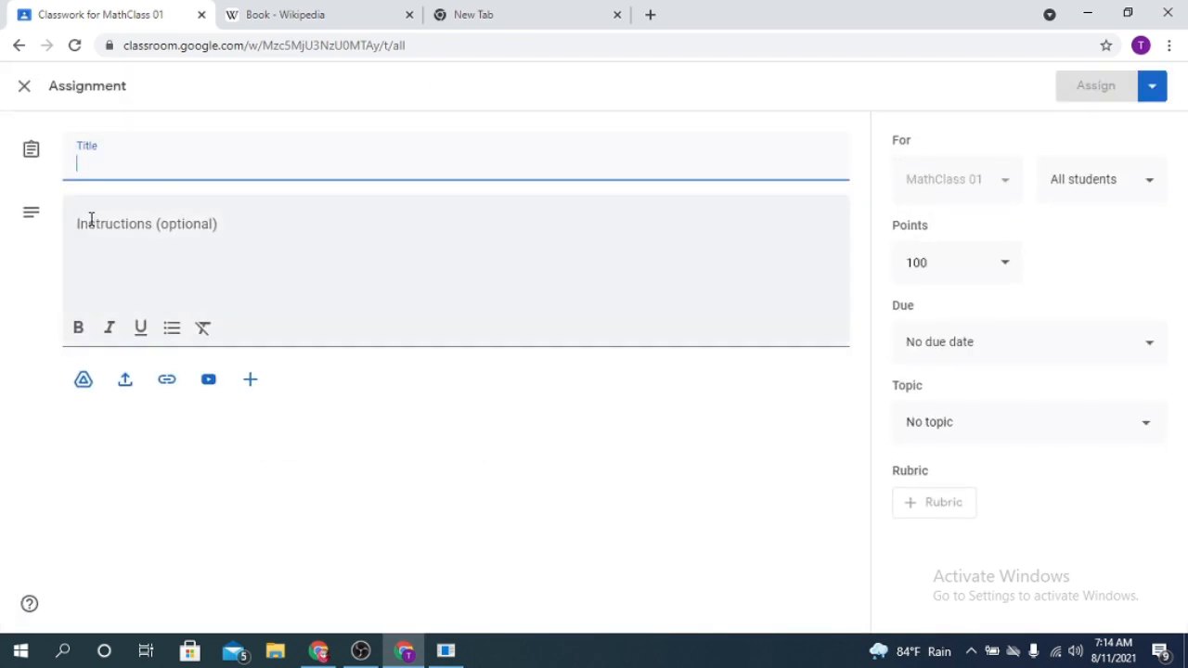
pyautogui.write('!st')
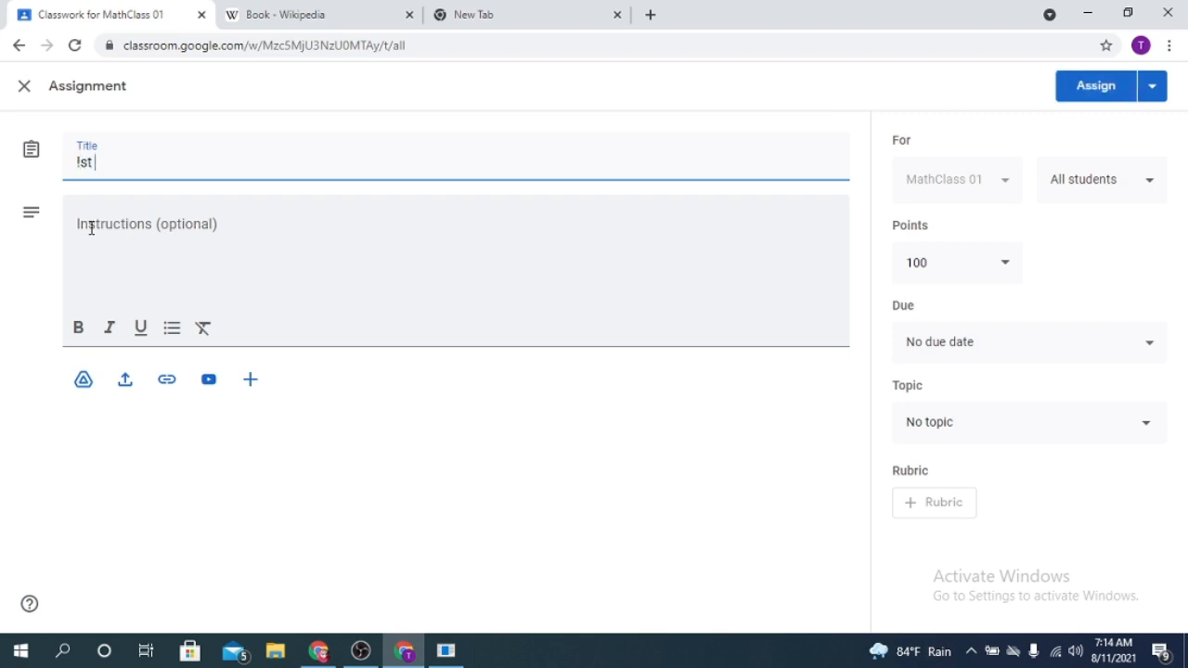
pyautogui.press('BackSpace')
pyautogui.write('1st chapter')
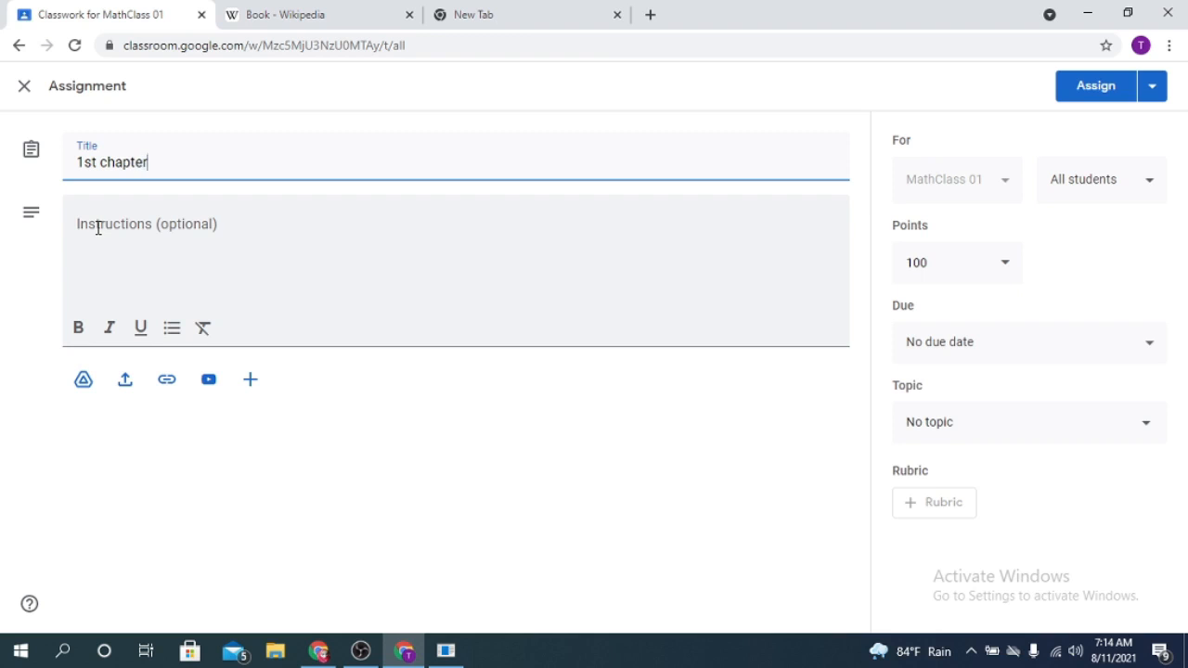
# - Enter "do all the math properly" as the instructions of the "1st chapter" assignment
pyautogui.click(100, 227)
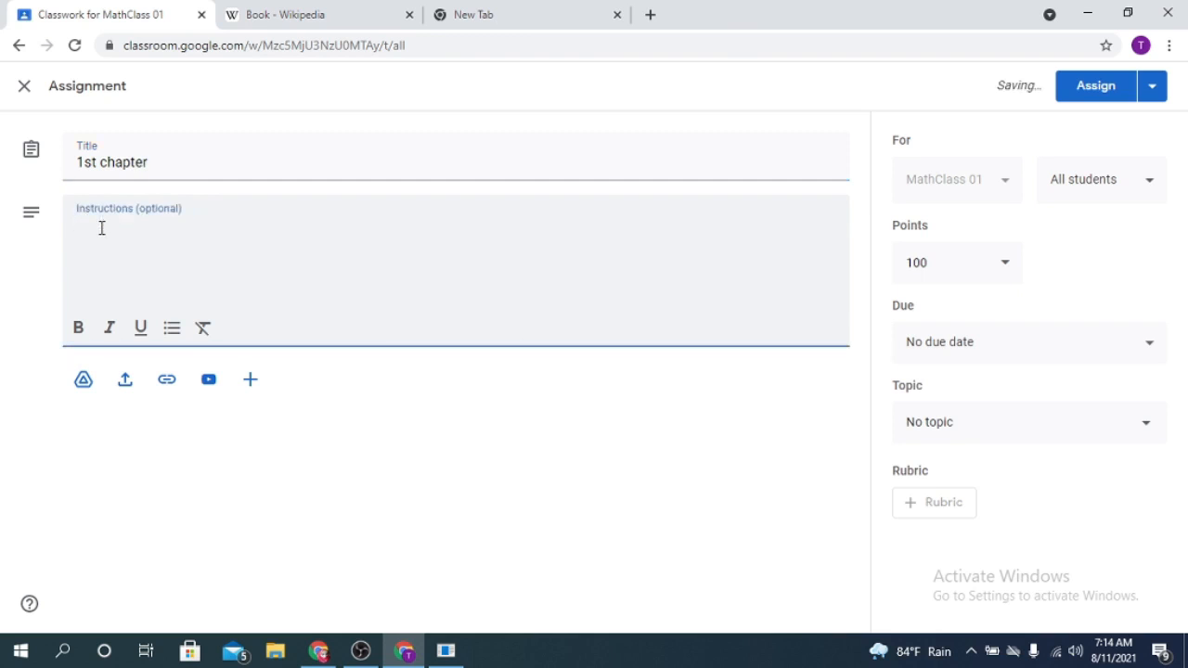
pyautogui.write('do all h')
pyautogui.press('BackSpace')
pyautogui.press('BackSpace')
pyautogui.press('BackSpace')
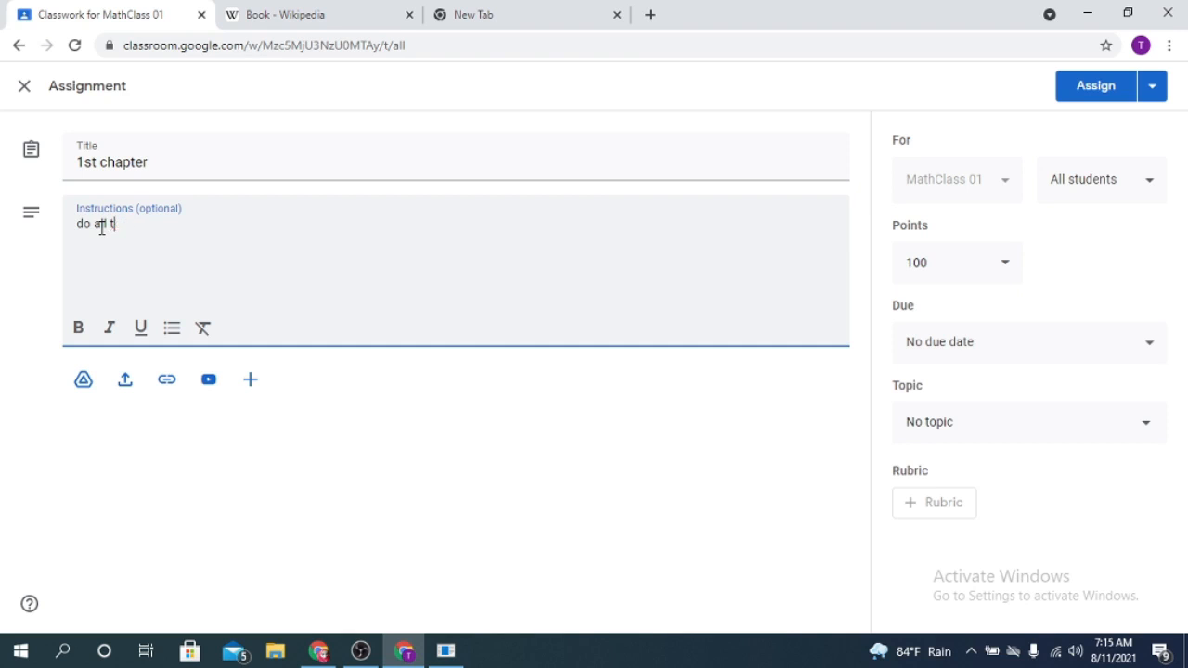
pyautogui.write('he math properly')
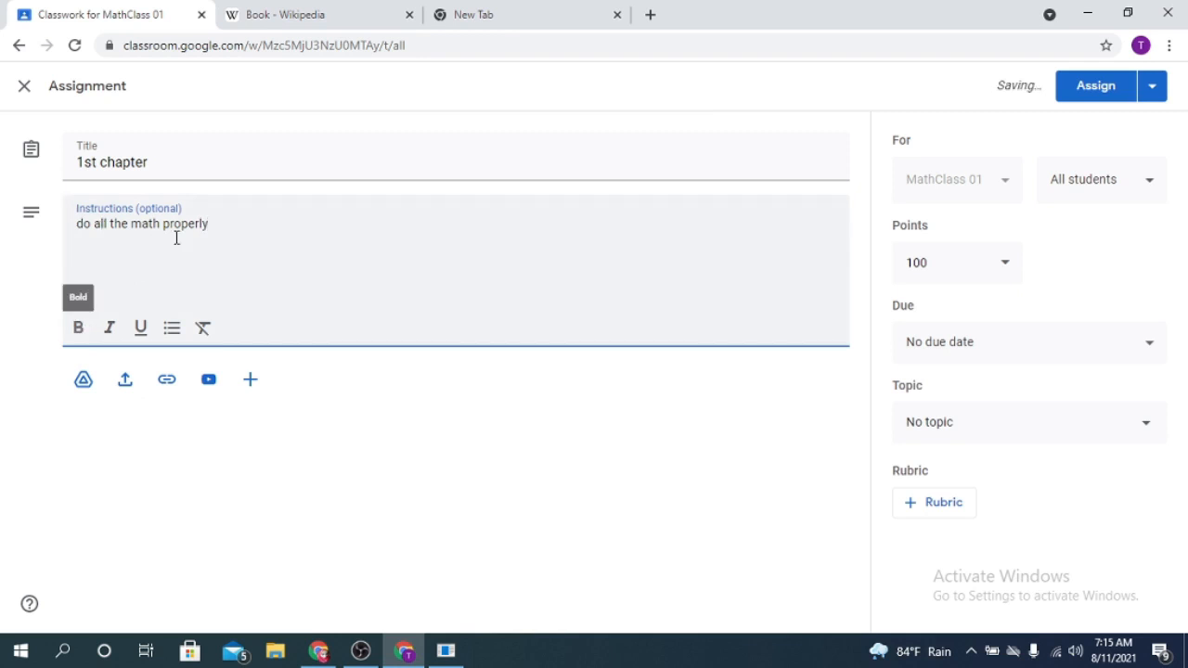
pyautogui.moveTo(163, 224); pyautogui.dragTo(204, 259)
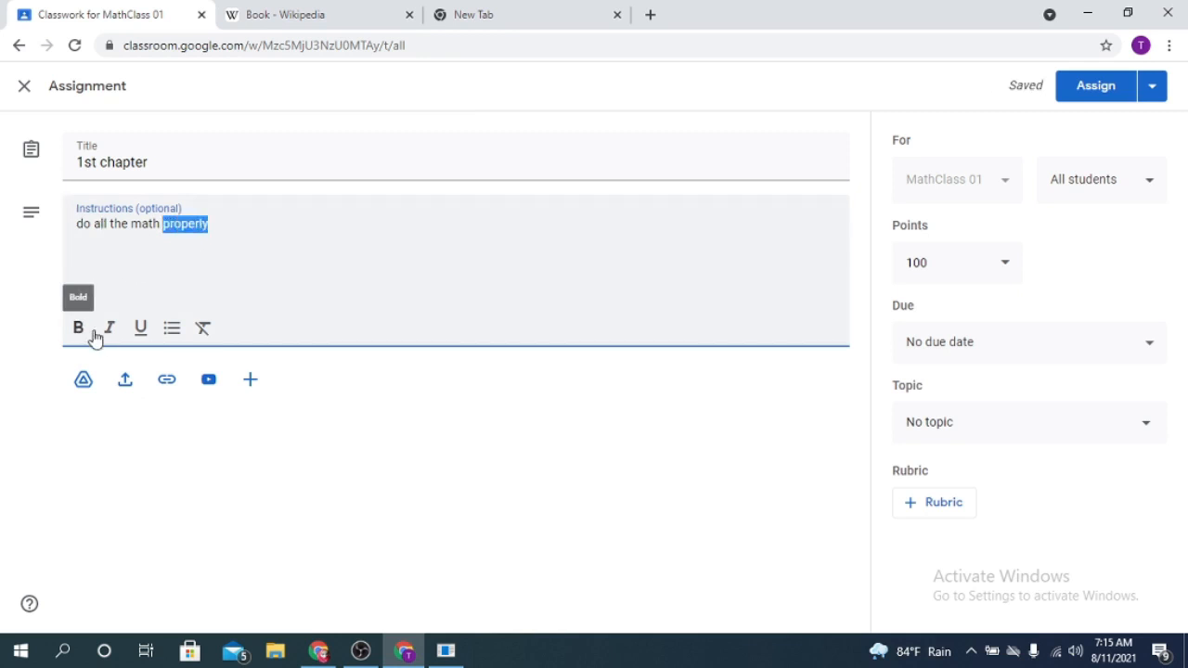
# - Attach the video "table and excel.mp4" from Google Drive to the assignment
pyautogui.click(83, 379)
pyautogui.click(83, 380)
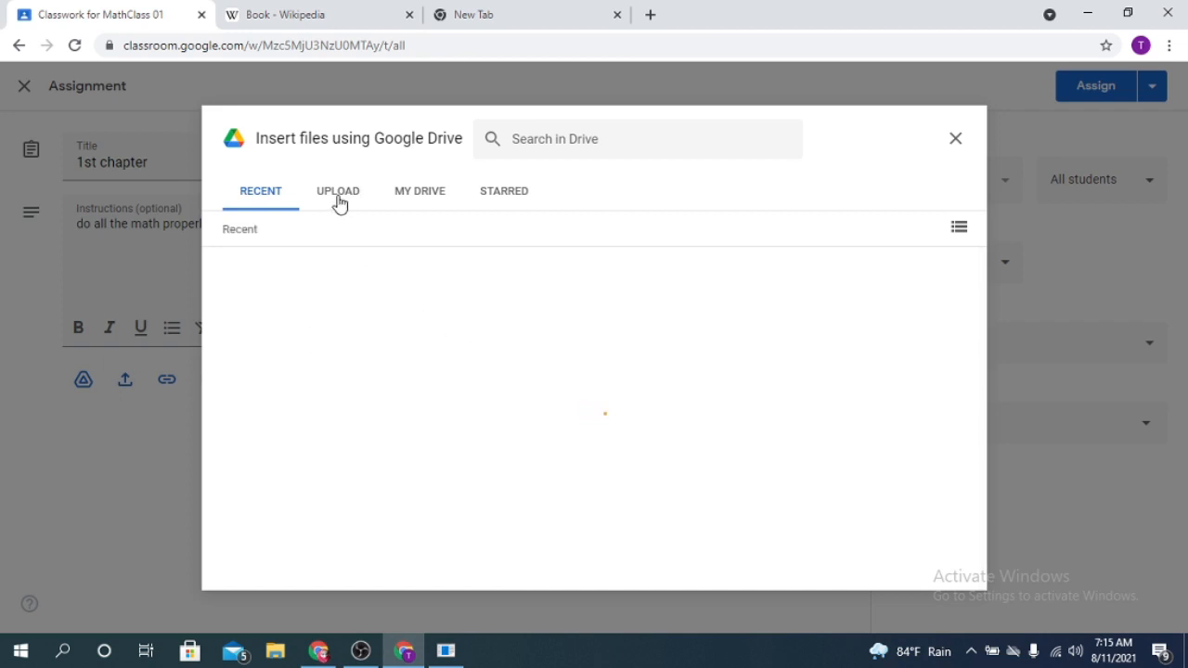
pyautogui.scroll(-7, 460, 447)
pyautogui.scroll(-4, 457, 447)
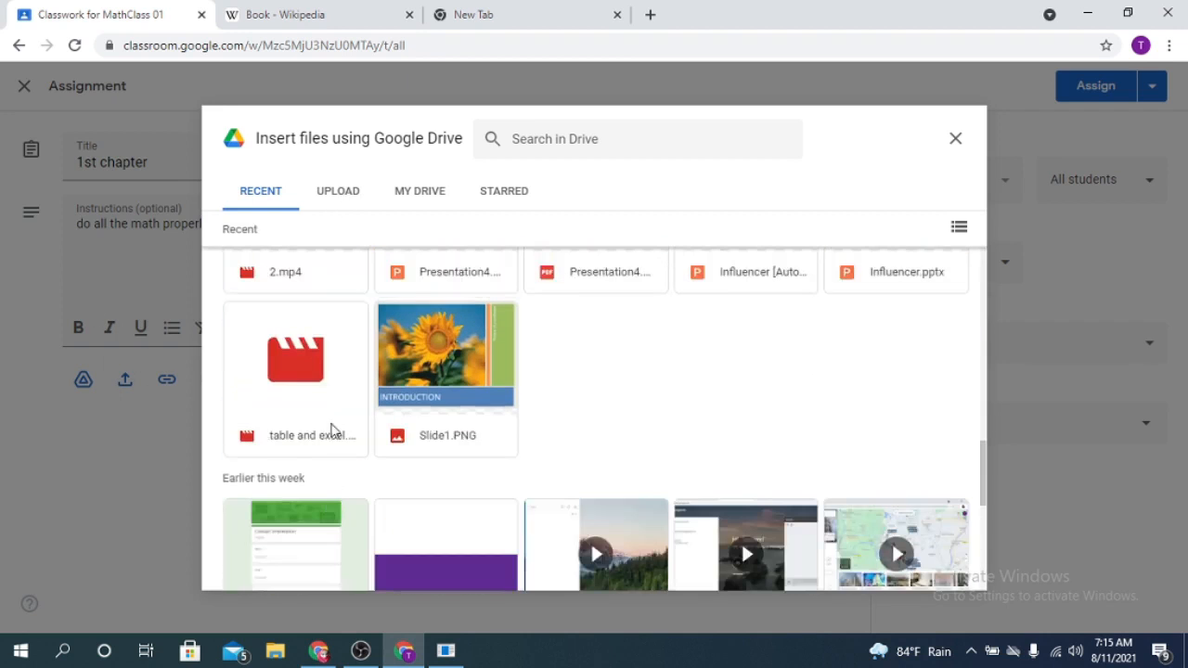
pyautogui.click(336, 428)
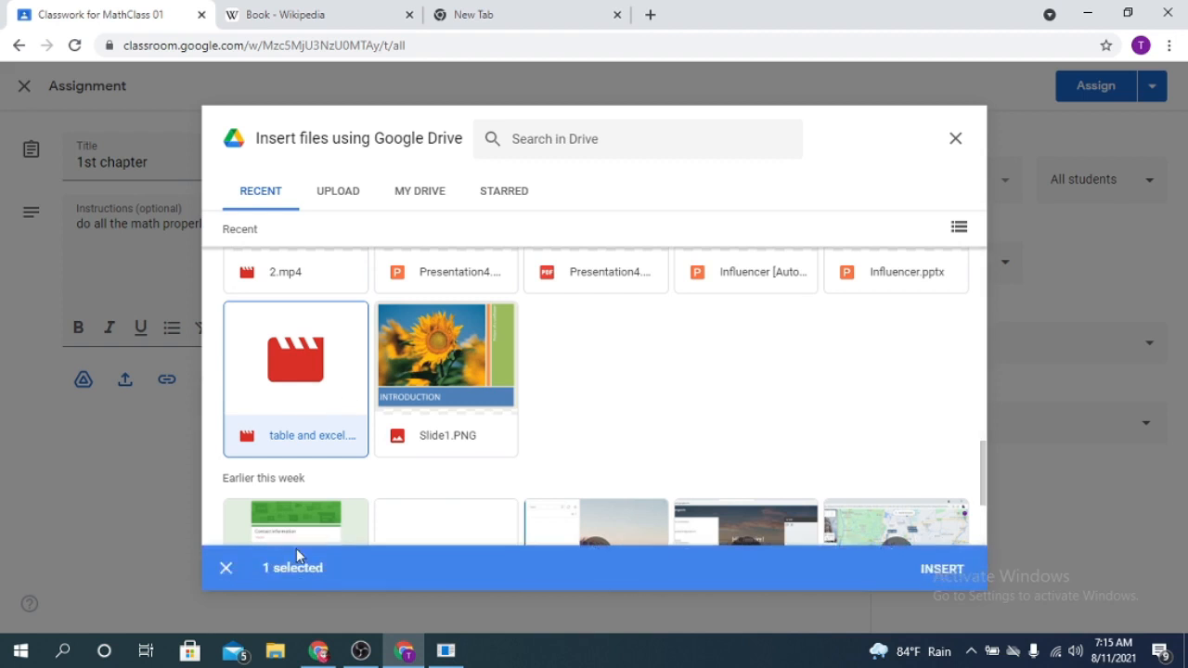
pyautogui.click(942, 567)
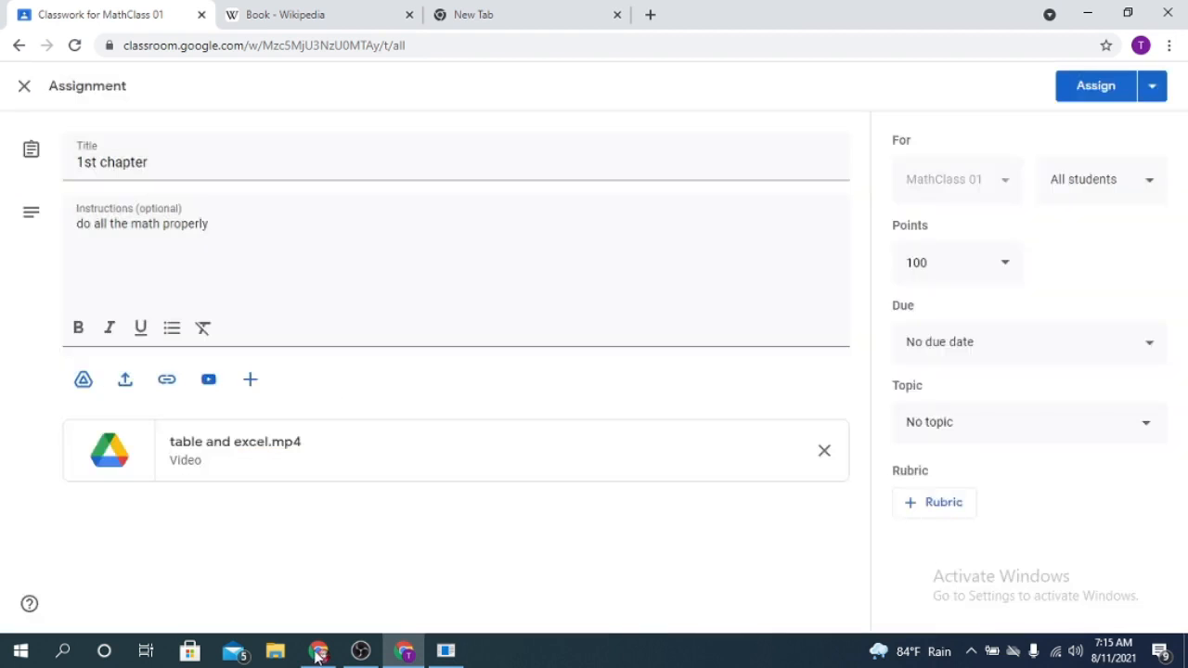
pyautogui.click(373, 314)
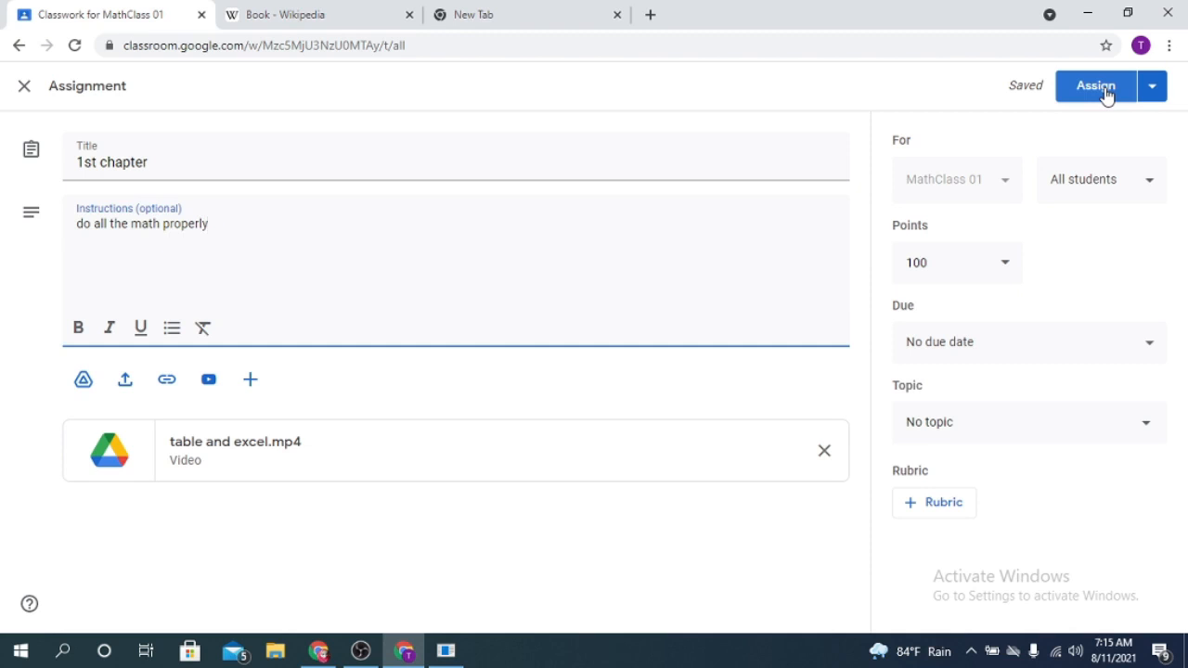
# - Examine the options for assigning, scheduling or saving the assignment and the choice of students who receive it
pyautogui.click(1155, 93)
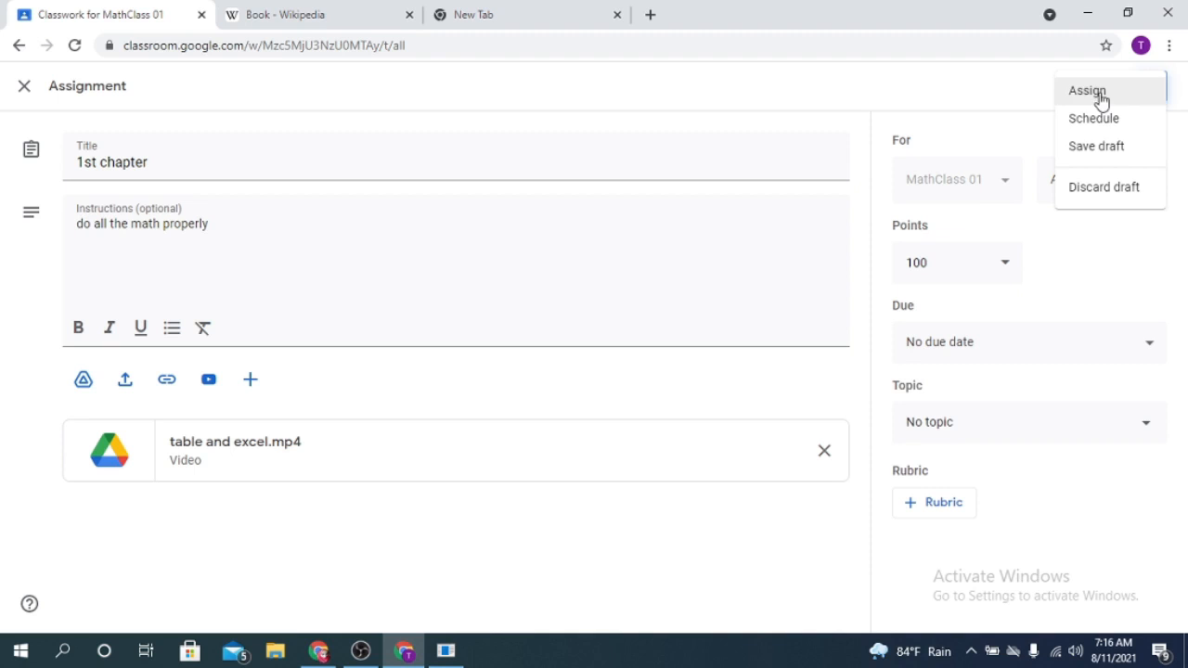
pyautogui.click(991, 110)
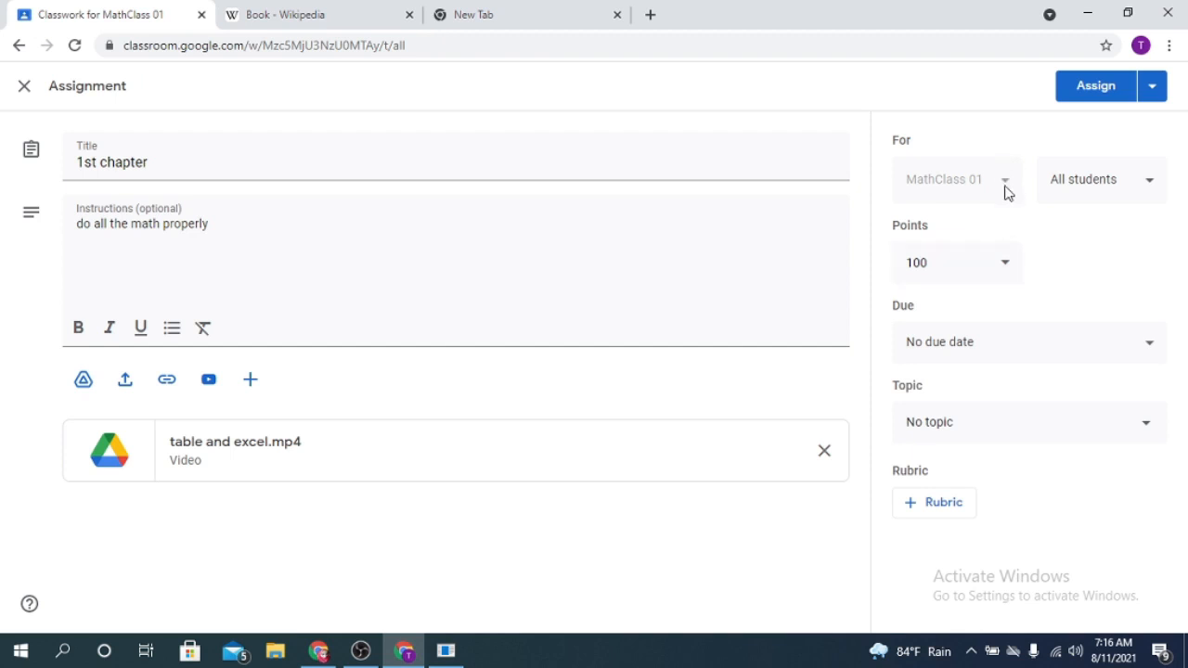
pyautogui.click(1148, 188)
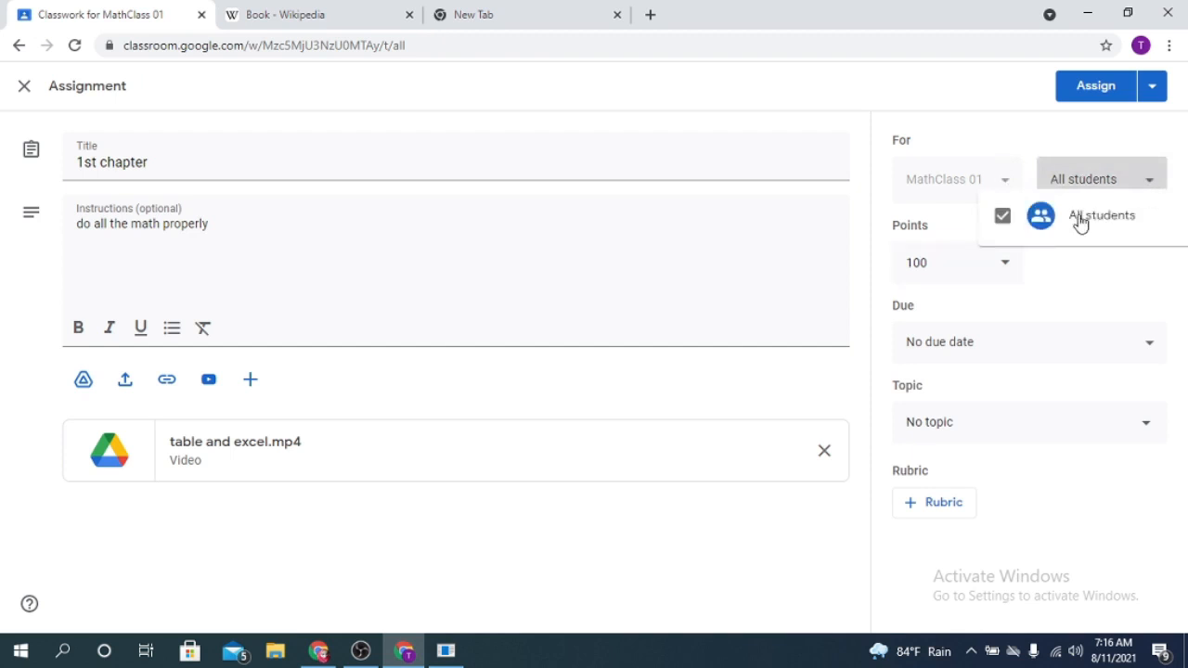
pyautogui.click(1148, 180)
pyautogui.click(1147, 180)
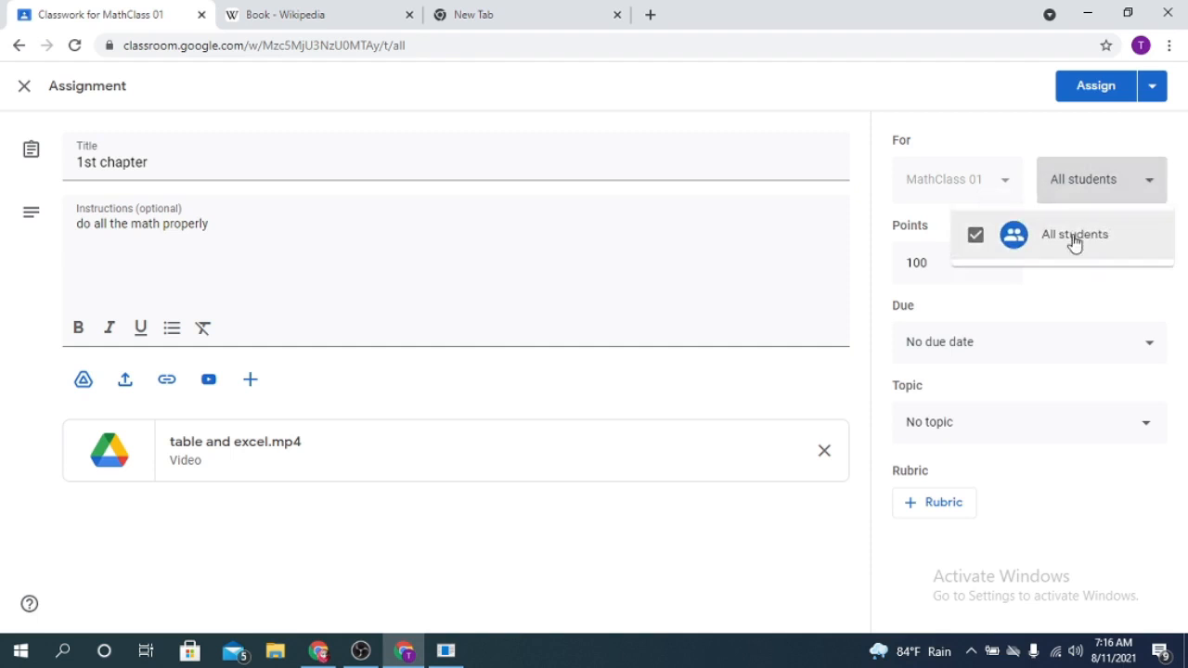
pyautogui.click(1135, 187)
pyautogui.click(1138, 186)
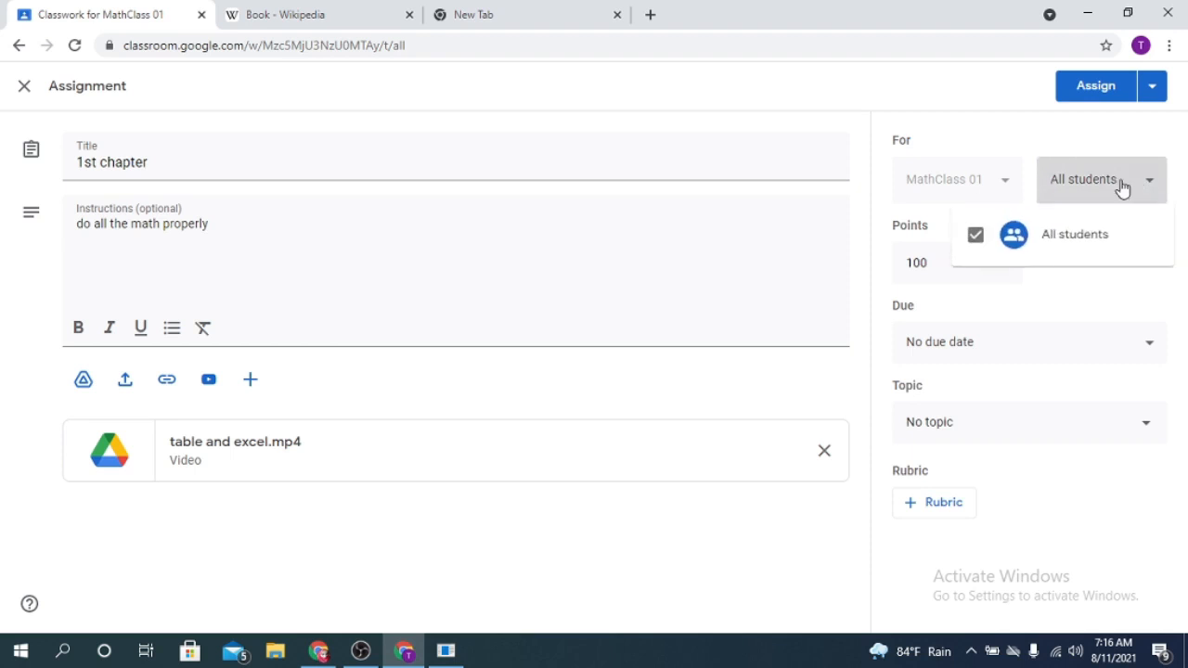
pyautogui.click(1143, 188)
pyautogui.click(1142, 190)
pyautogui.click(1167, 185)
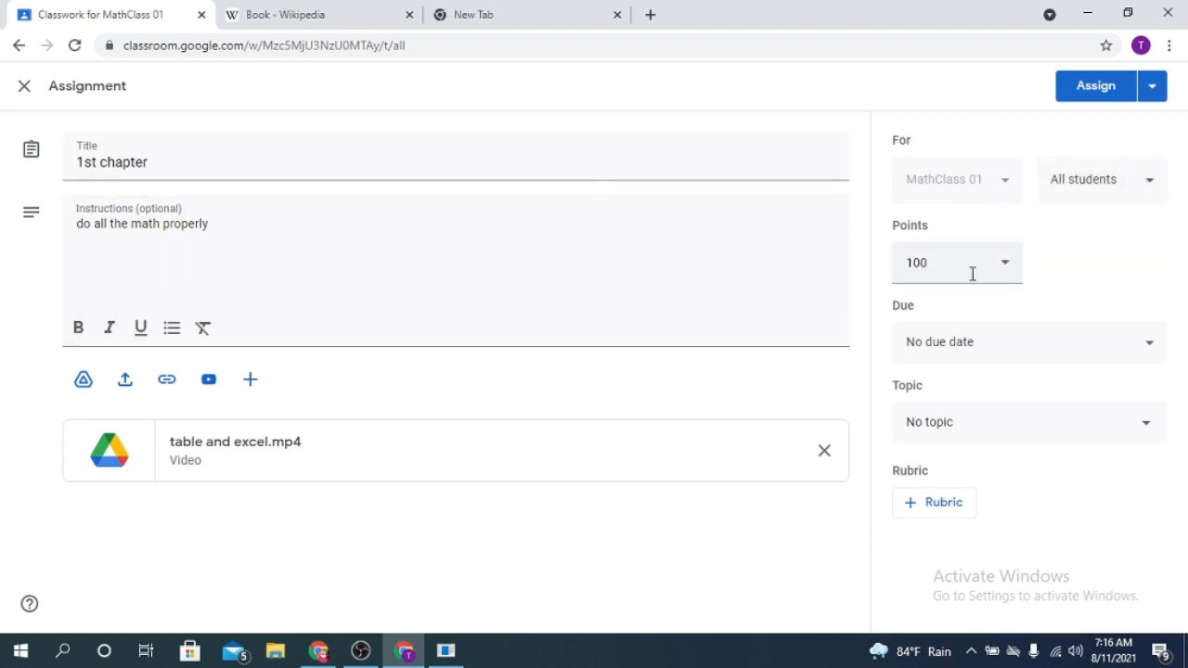
# - Set the assignment's points to 10
pyautogui.click(1007, 271)
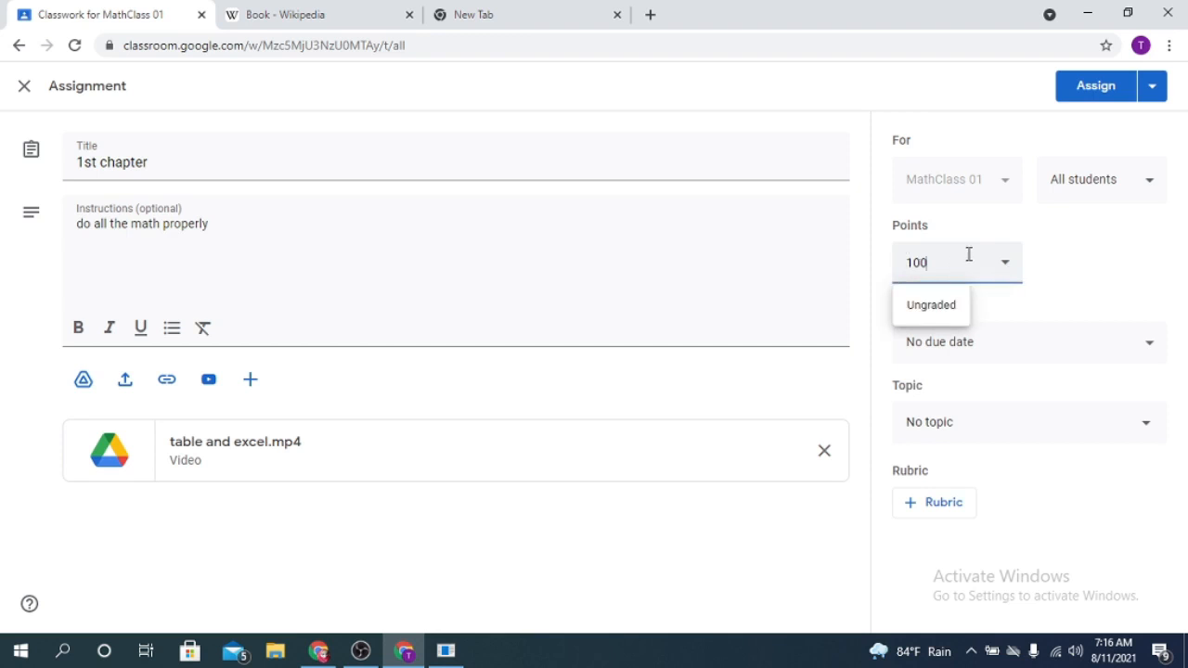
pyautogui.click(946, 308)
pyautogui.doubleClick(940, 265)
pyautogui.write('1')
pyautogui.moveTo(981, 250); pyautogui.dragTo(862, 269)
pyautogui.write('10')
pyautogui.click(1059, 286)
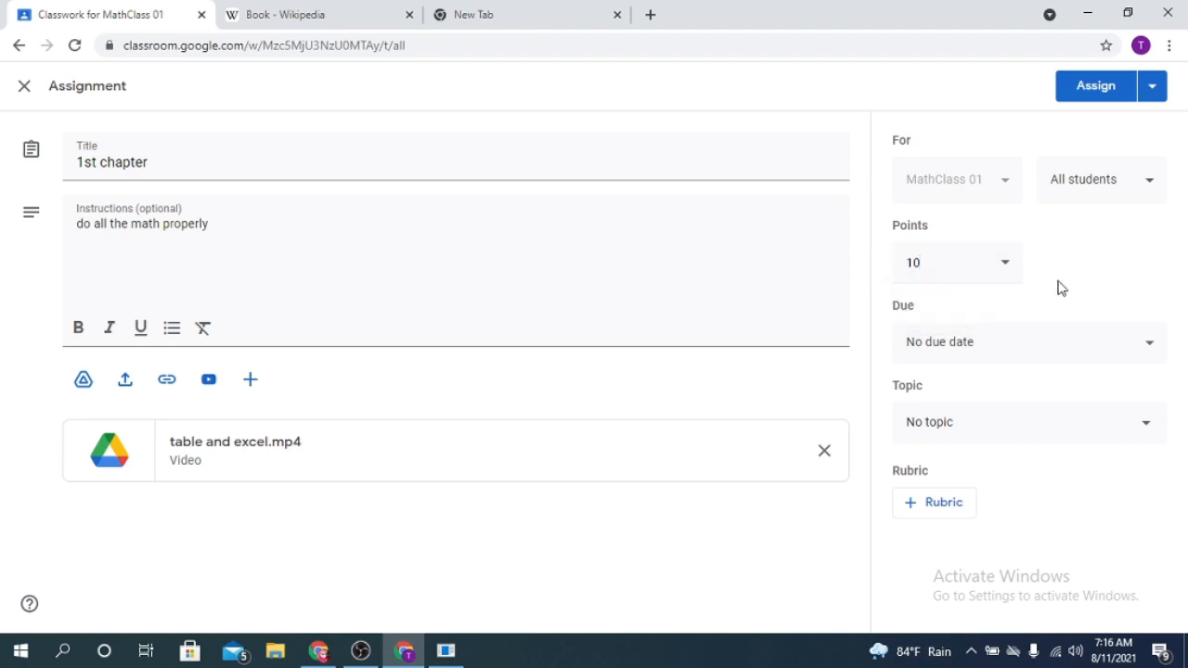
# - Set the assignment's due date to Aug 17, 2021 at 11:59 PM
pyautogui.click(1025, 343)
pyautogui.click(1072, 422)
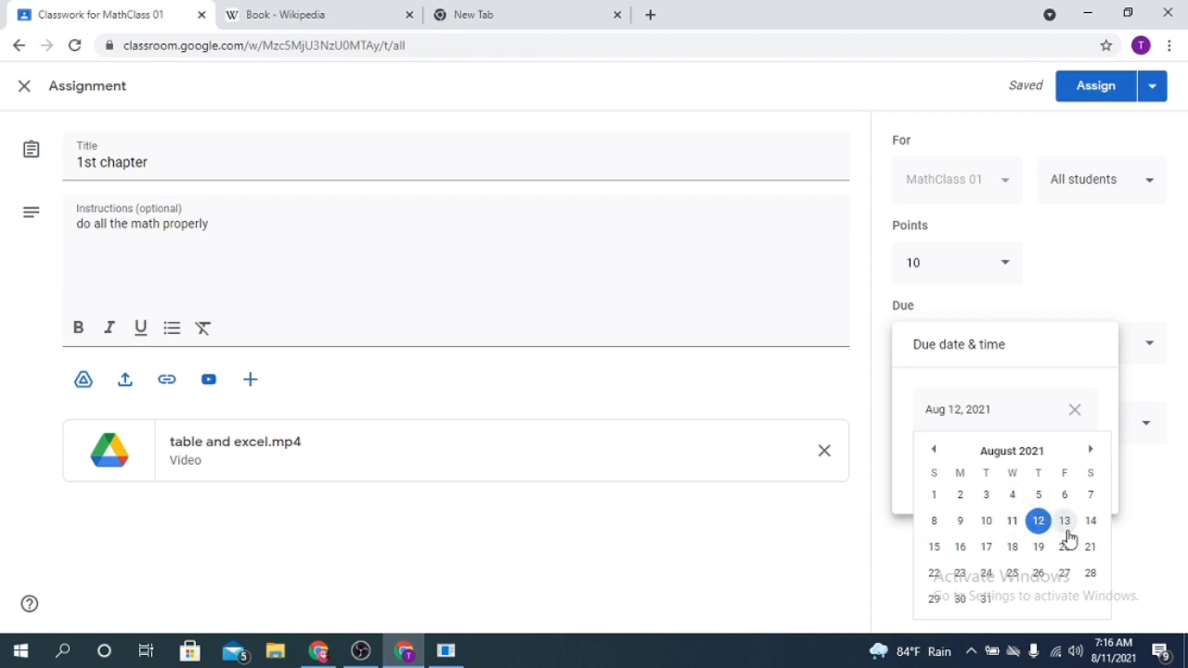
pyautogui.click(987, 548)
pyautogui.click(966, 470)
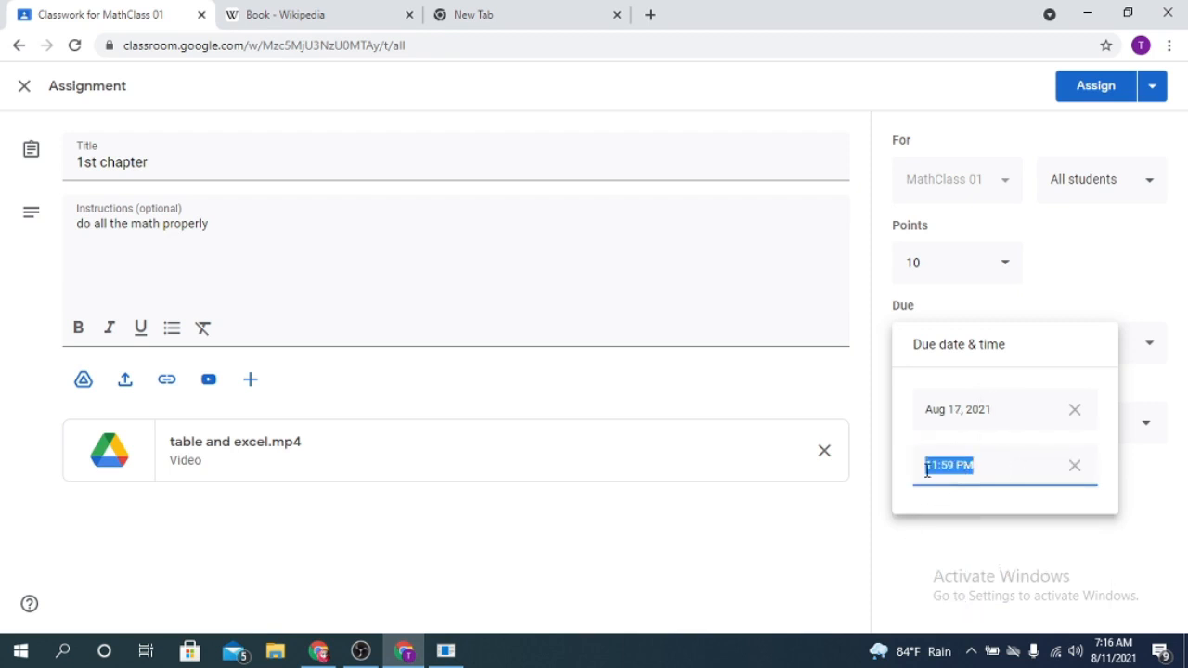
pyautogui.click(925, 510)
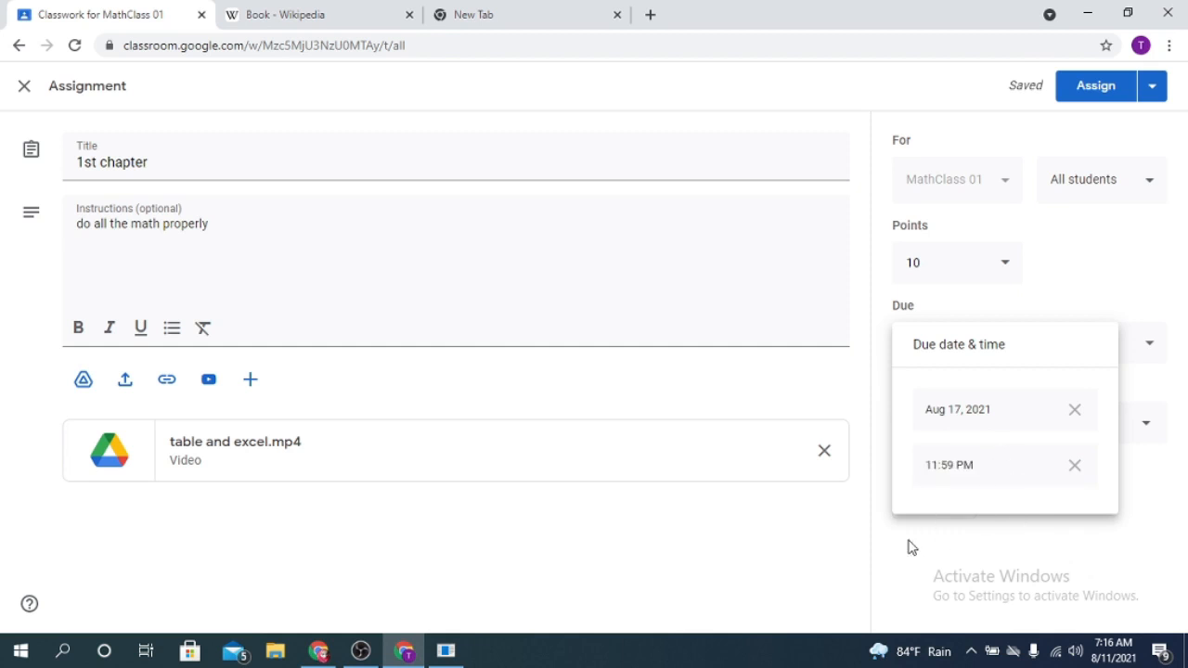
pyautogui.click(911, 547)
# - Create the topic "Math assignment" for the assignment, assign it to the class and dismiss the topic filter notice
pyautogui.click(1053, 422)
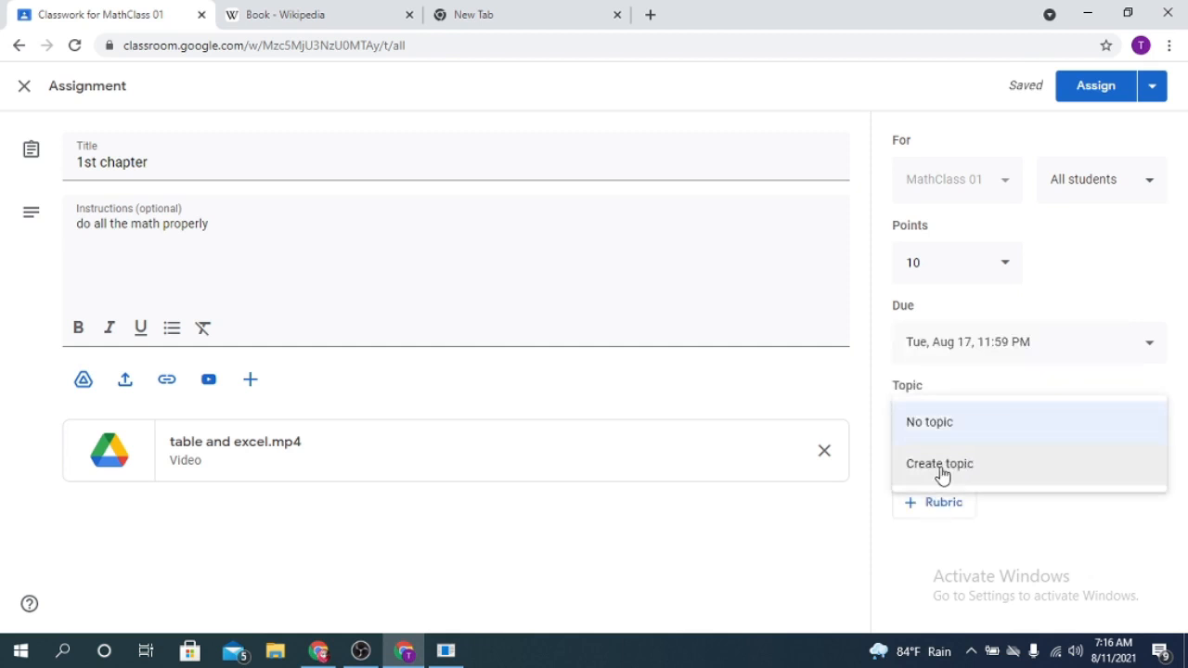
pyautogui.click(1007, 478)
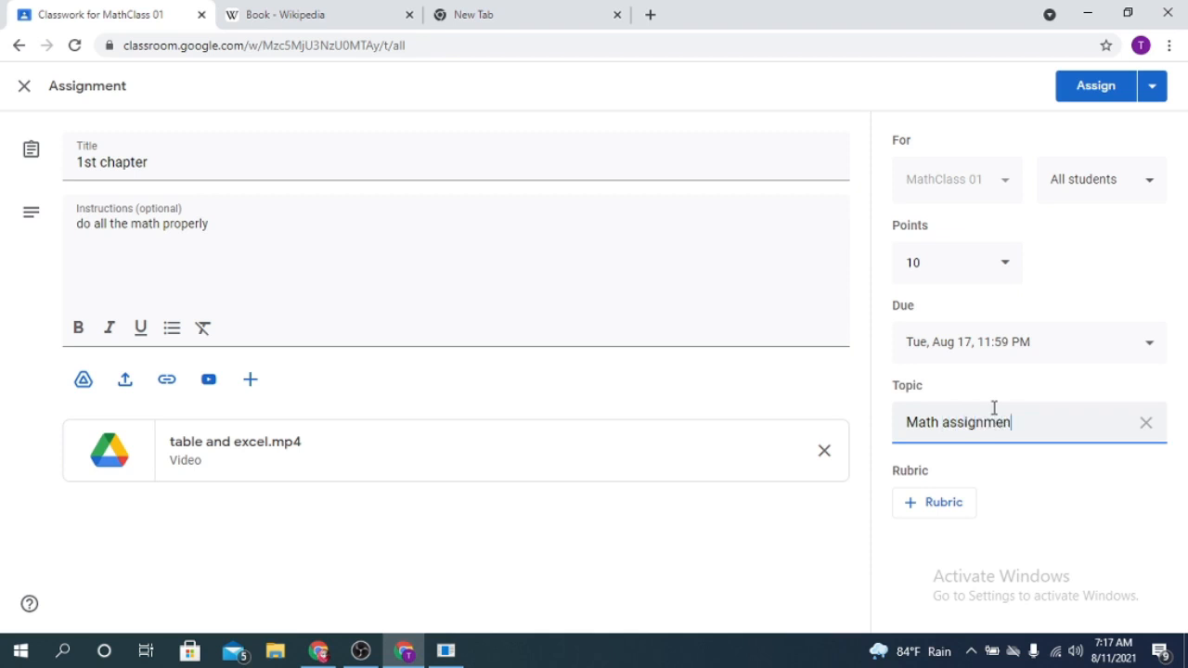
pyautogui.click(1036, 486)
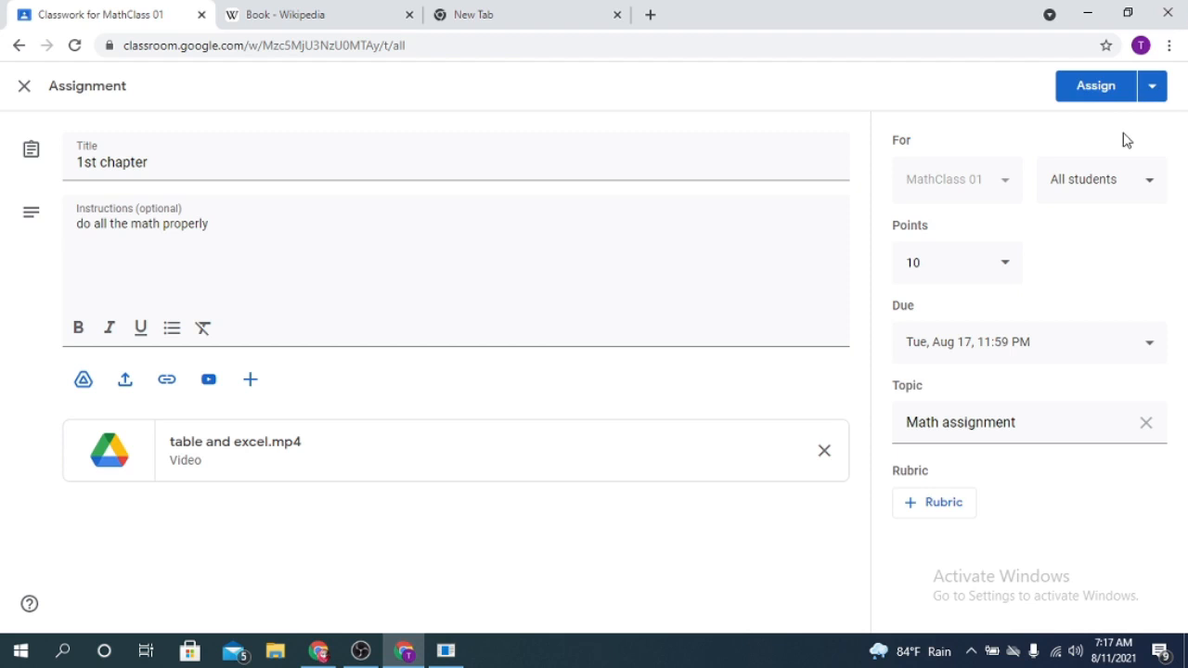
pyautogui.click(1106, 89)
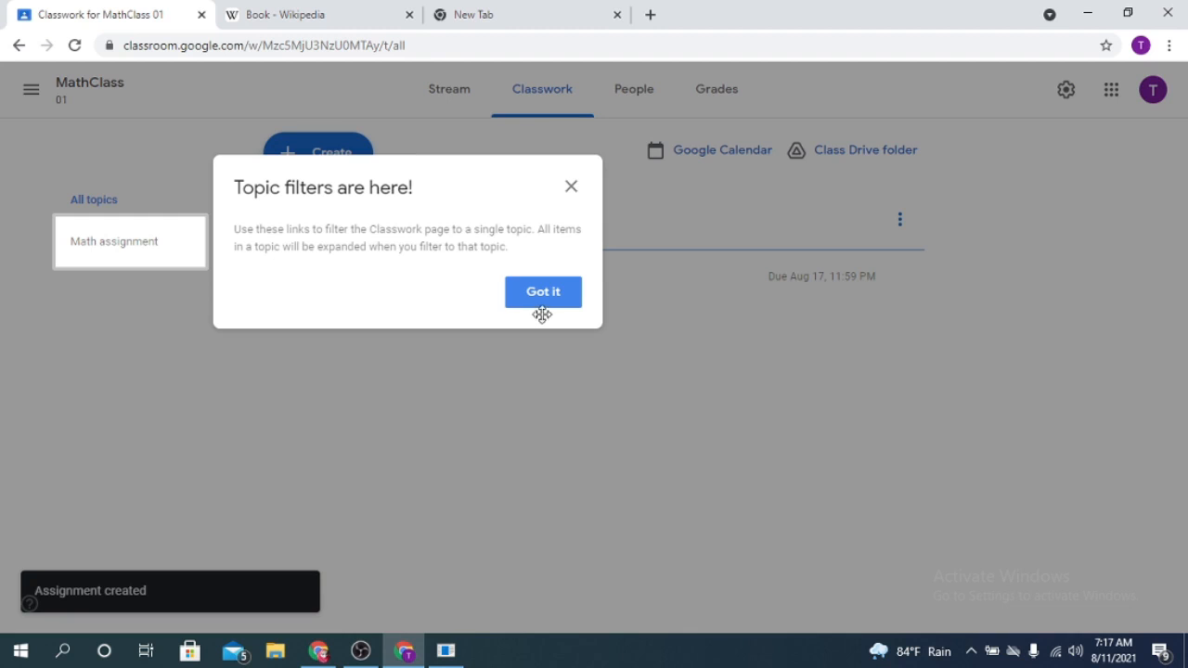
pyautogui.click(545, 298)
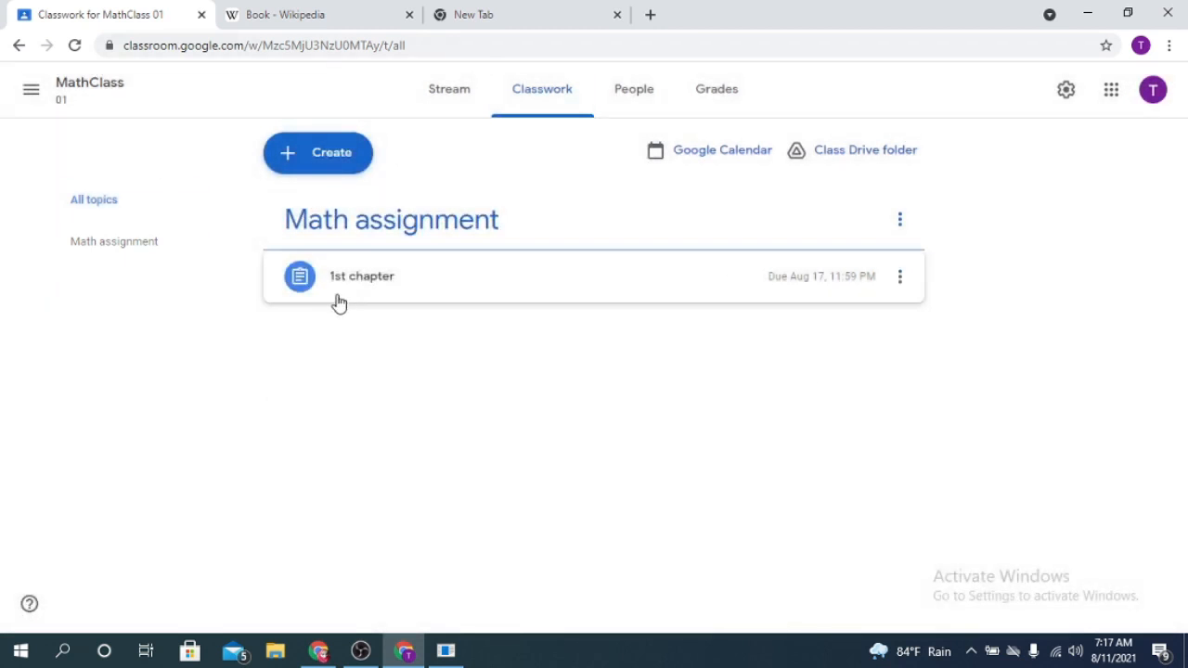
# - Start a new quiz assignment in the classwork and title it "1st quiz"
pyautogui.click(367, 158)
pyautogui.click(380, 253)
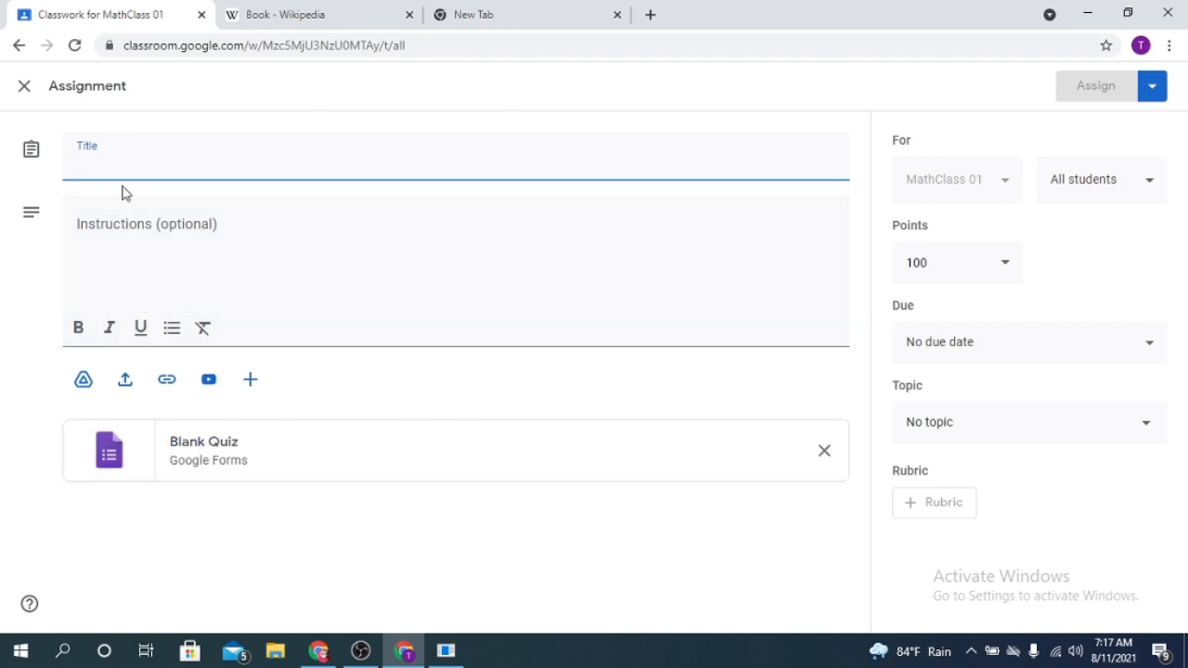
pyautogui.write('1st qu')
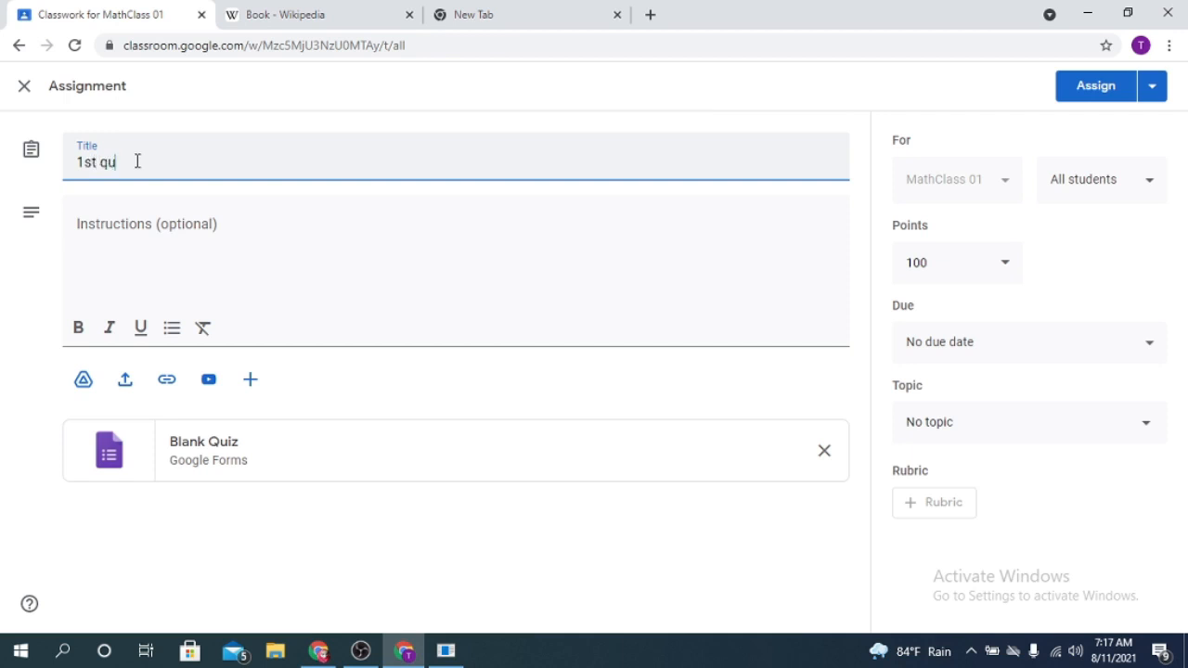
pyautogui.write('iz')
pyautogui.click(135, 221)
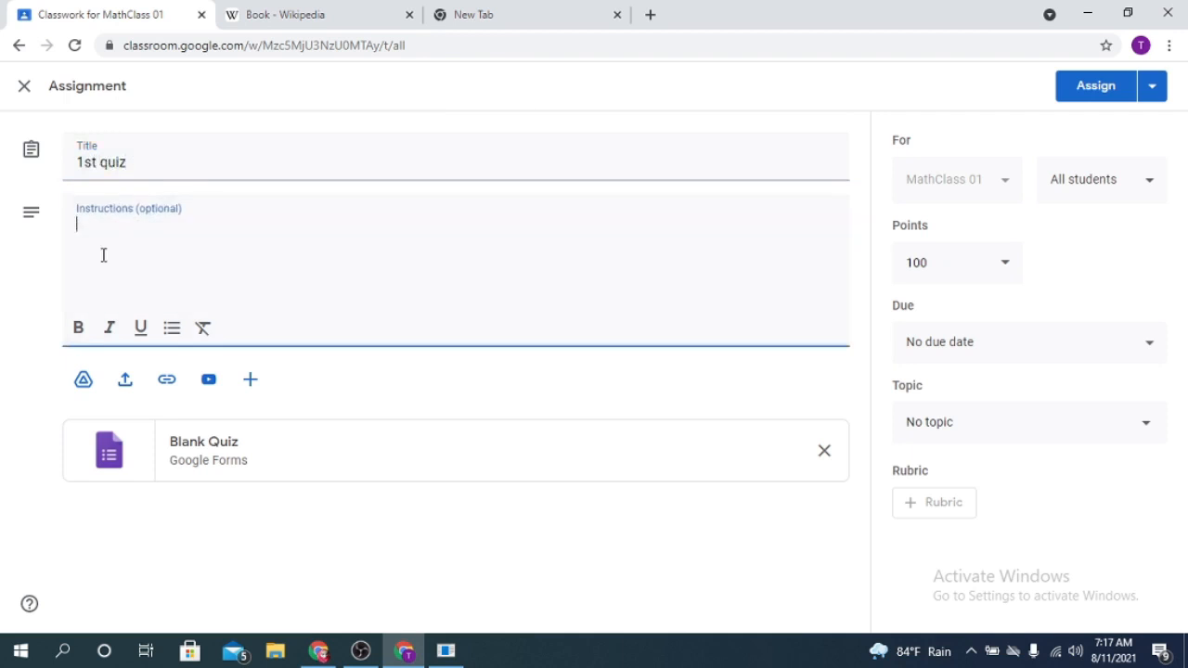
# - Open the attached Blank Quiz in Google Forms and make its first question "(a+b)^2 = ?" with a short answer
pyautogui.click(203, 444)
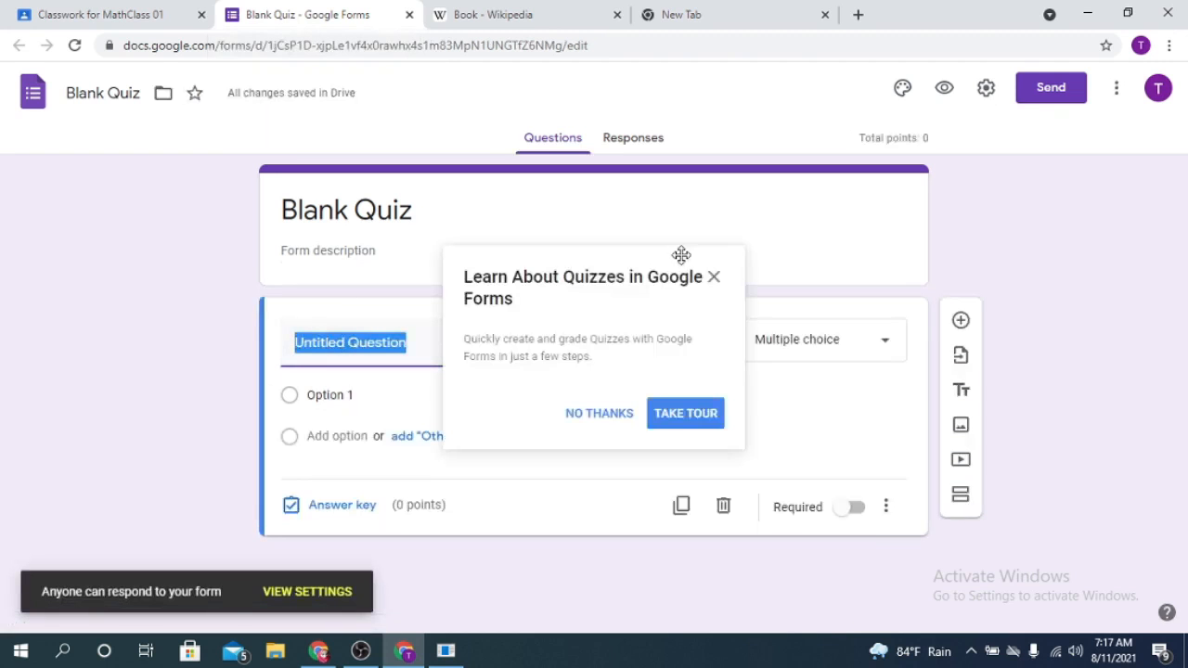
pyautogui.click(714, 277)
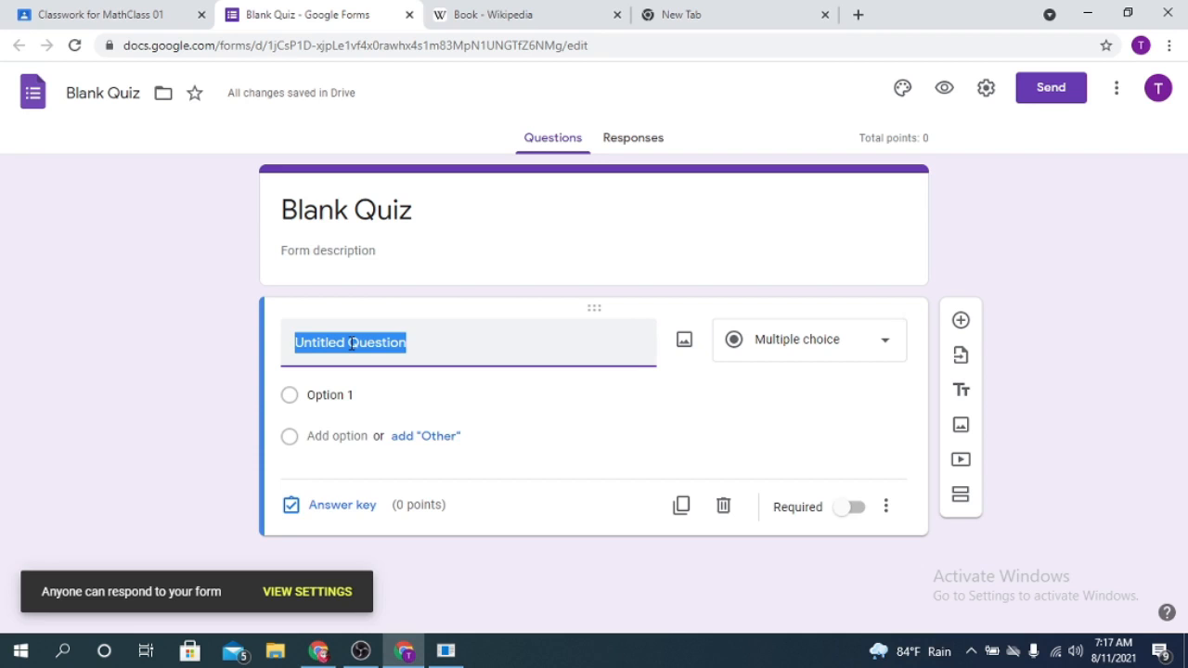
pyautogui.write('a')
pyautogui.press('BackSpace')
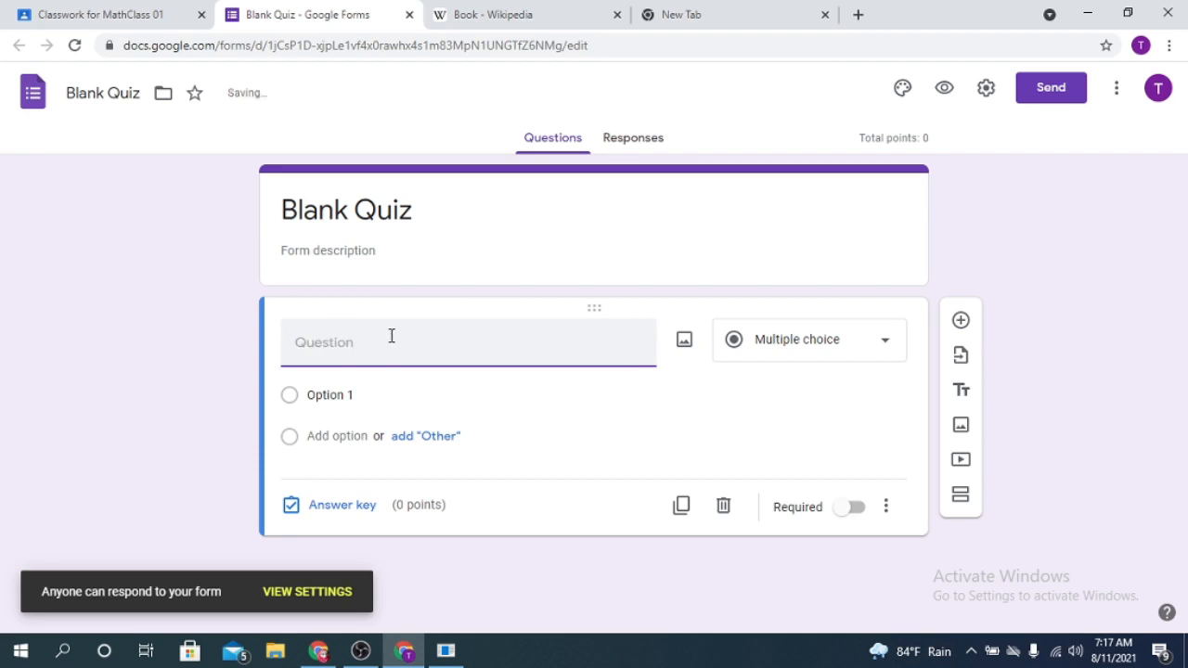
pyautogui.write('(a+b)^2 = ?')
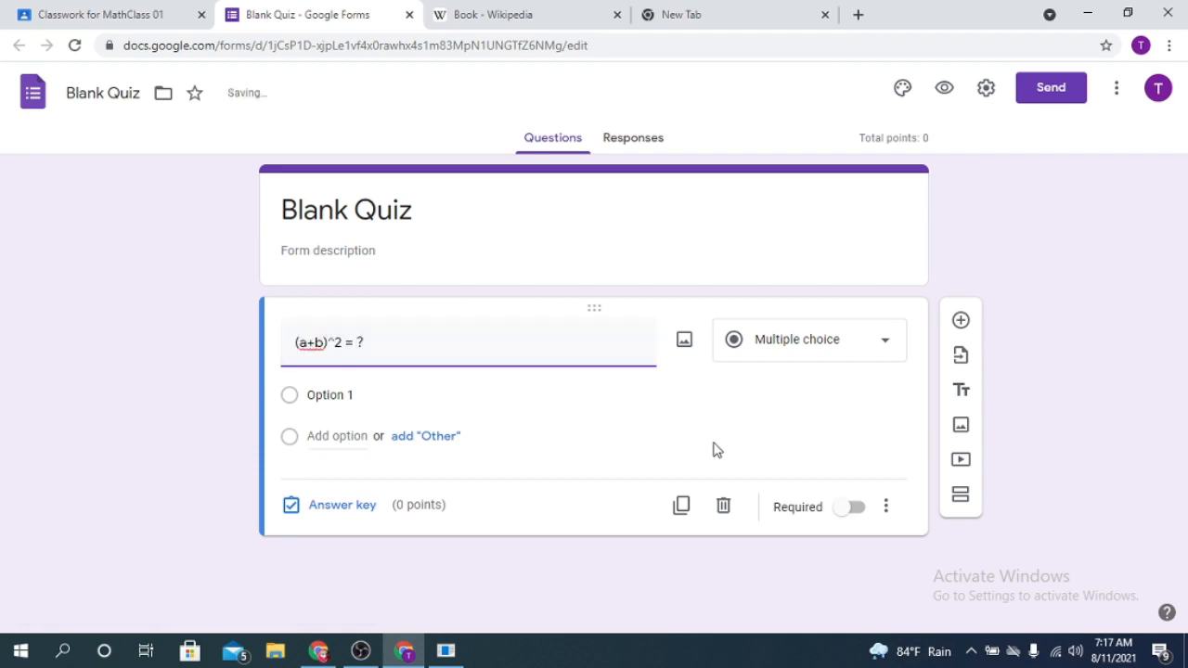
pyautogui.click(798, 345)
pyautogui.click(802, 111)
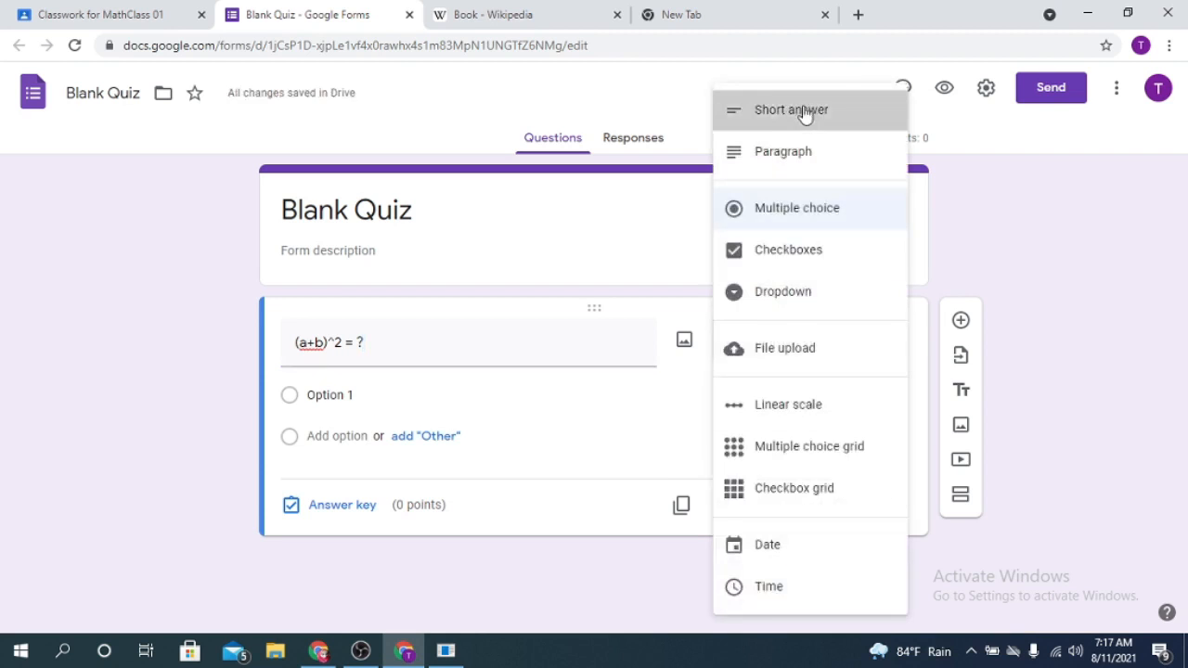
# - Change the quiz form's title to "Quiz1"
pyautogui.click(426, 211)
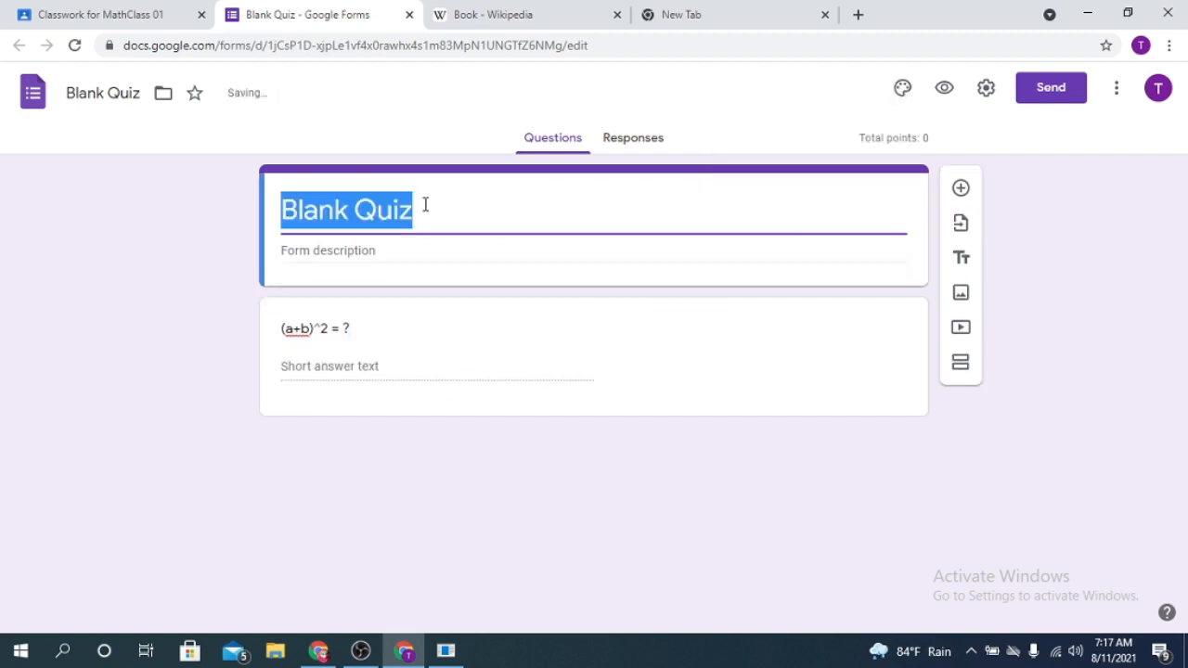
pyautogui.click(353, 210)
pyautogui.press('BackSpace')
pyautogui.press('BackSpace')
pyautogui.press('BackSpace')
pyautogui.press('BackSpace')
pyautogui.press('BackSpace')
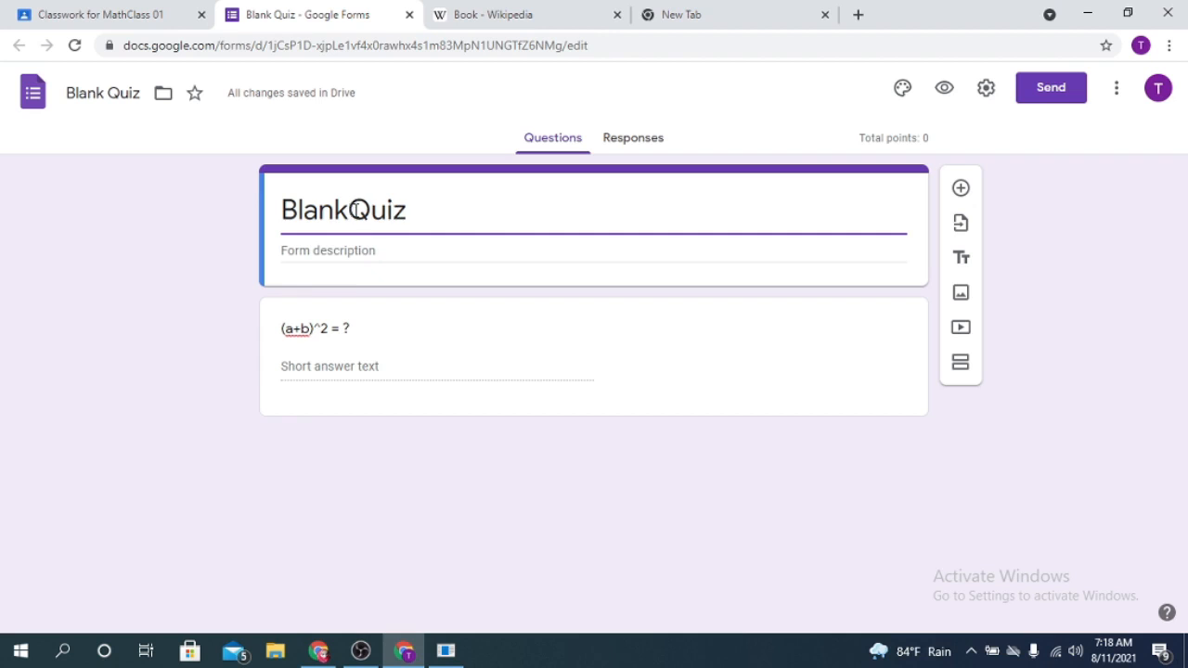
pyautogui.press('BackSpace')
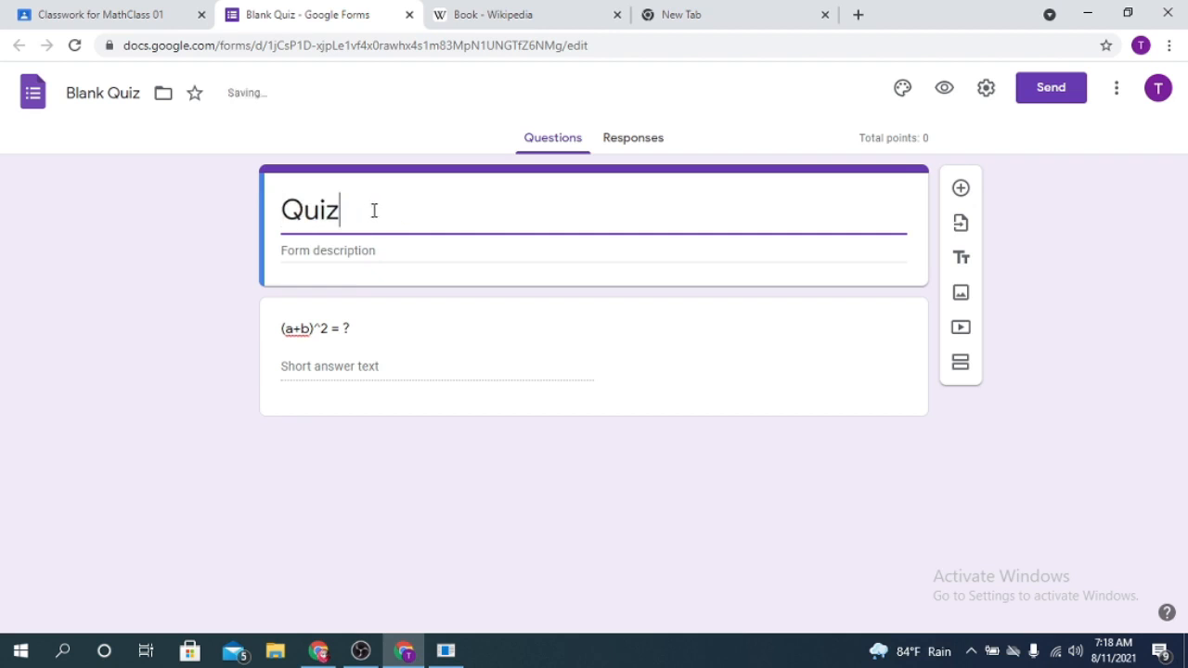
pyautogui.write('1')
# - Make the "(a+b)^2 = ?" question multiple choice with the options "a^2+2ab+b^2" and "a^2+b^2"
pyautogui.click(405, 368)
pyautogui.click(807, 341)
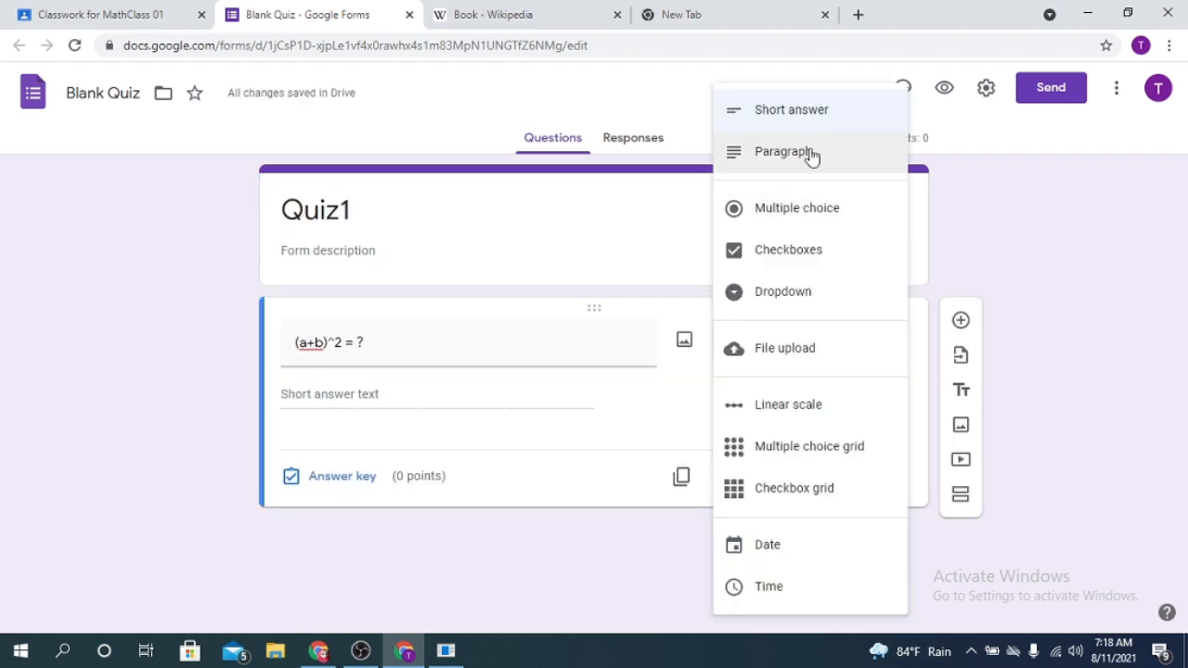
pyautogui.click(795, 218)
pyautogui.click(370, 399)
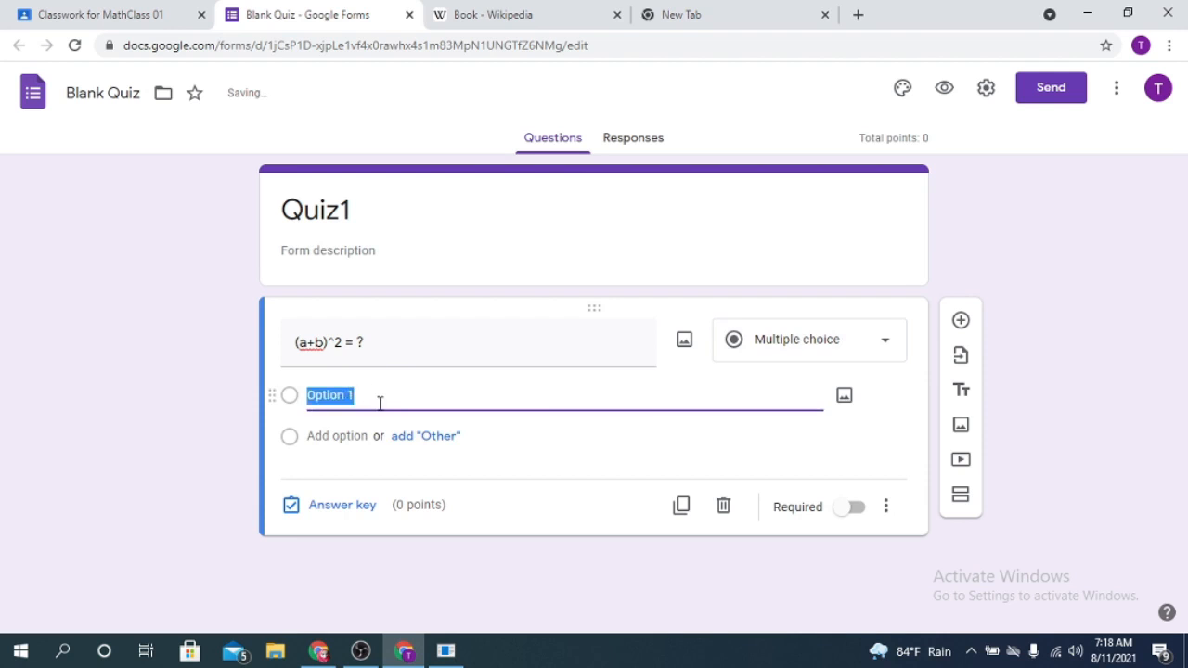
pyautogui.write('a')
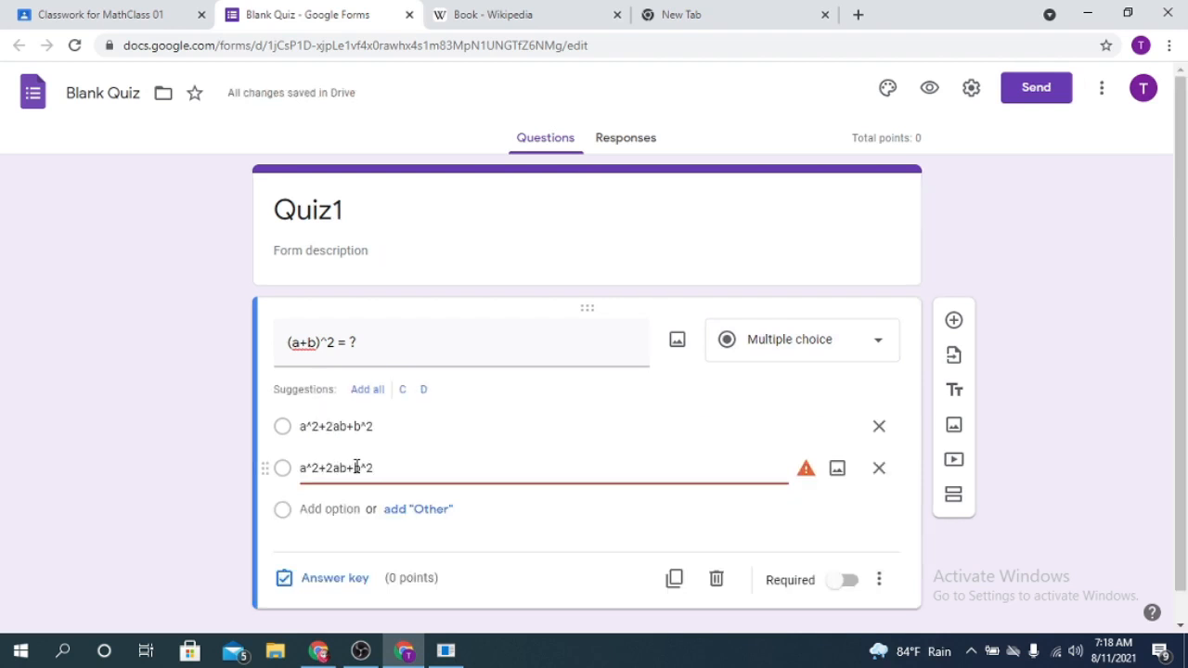
pyautogui.click(357, 467)
pyautogui.press('BackSpace')
pyautogui.press('BackSpace')
pyautogui.press('BackSpace')
pyautogui.press('BackSpace')
# - Mark "a^2+2ab+b^2" as the correct answer in the question's answer key
pyautogui.click(297, 578)
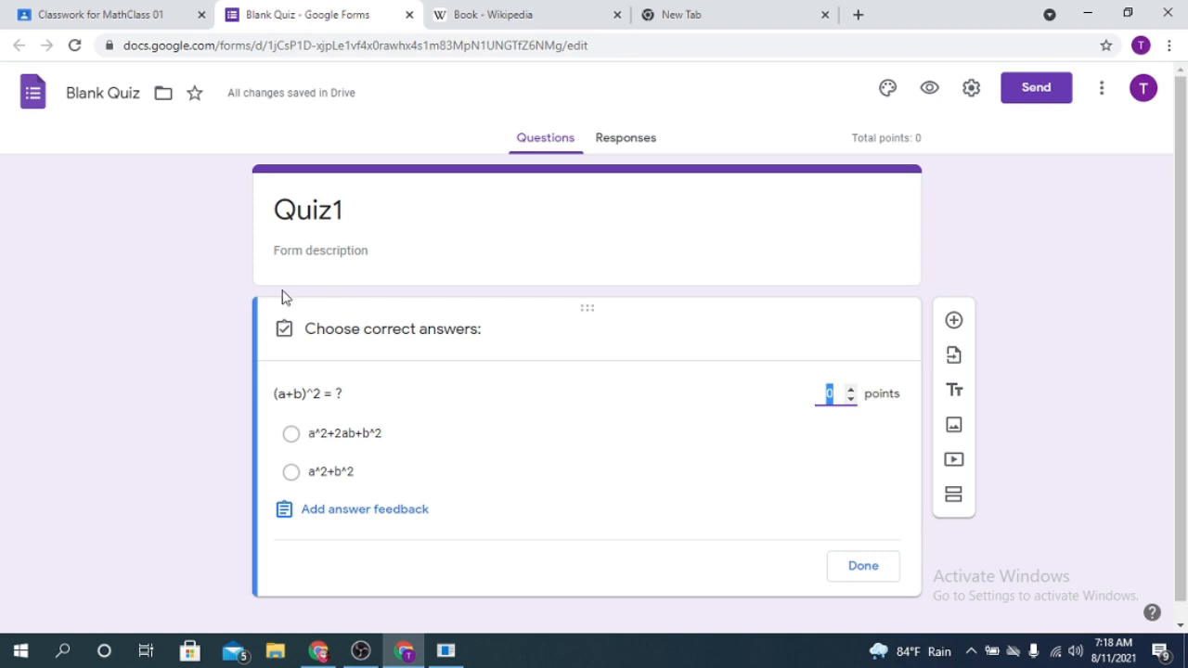
pyautogui.click(109, 7)
pyautogui.click(287, 11)
pyautogui.click(289, 434)
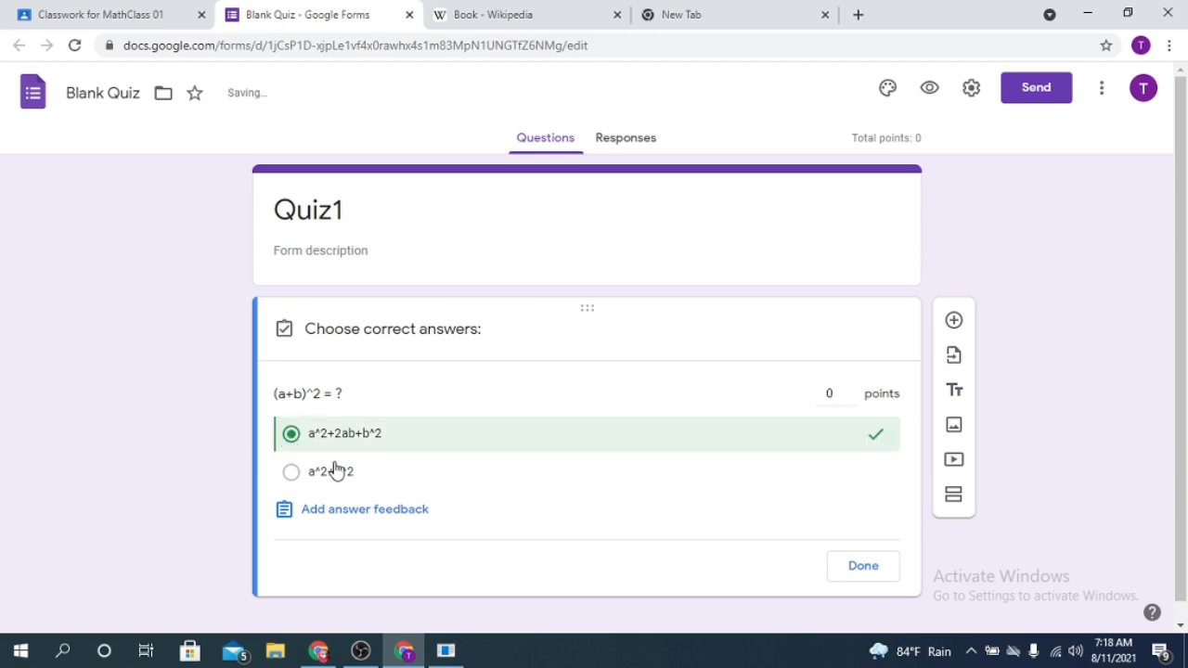
pyautogui.click(872, 567)
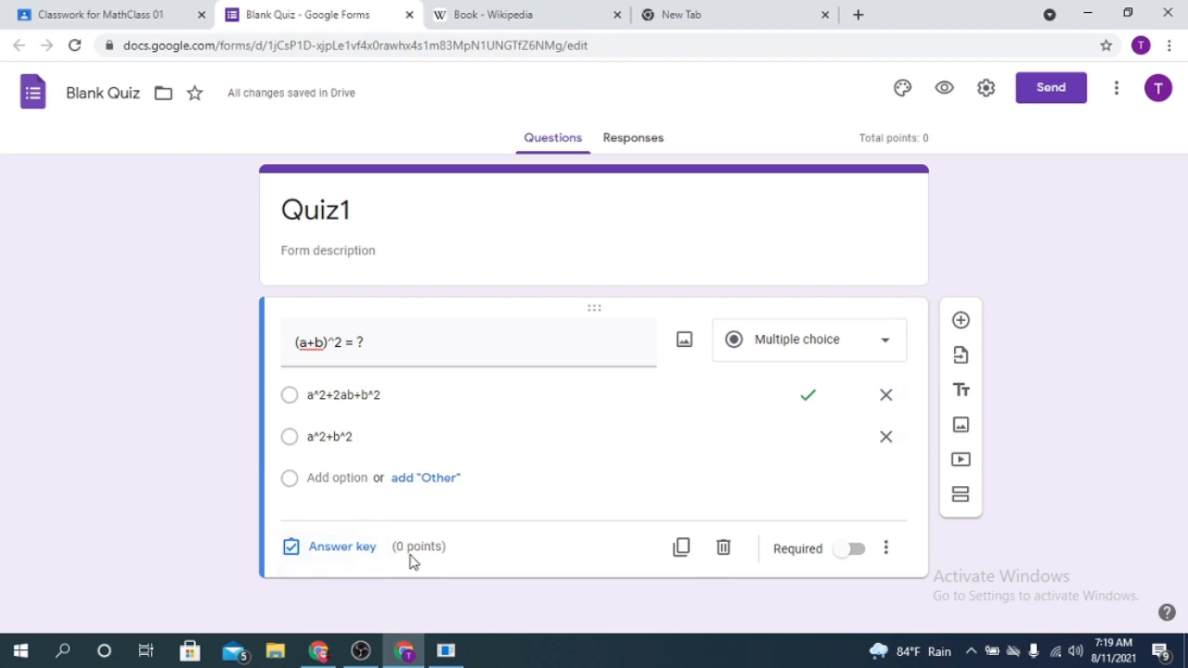
# - Make the question worth 1 point in its answer key
pyautogui.click(382, 555)
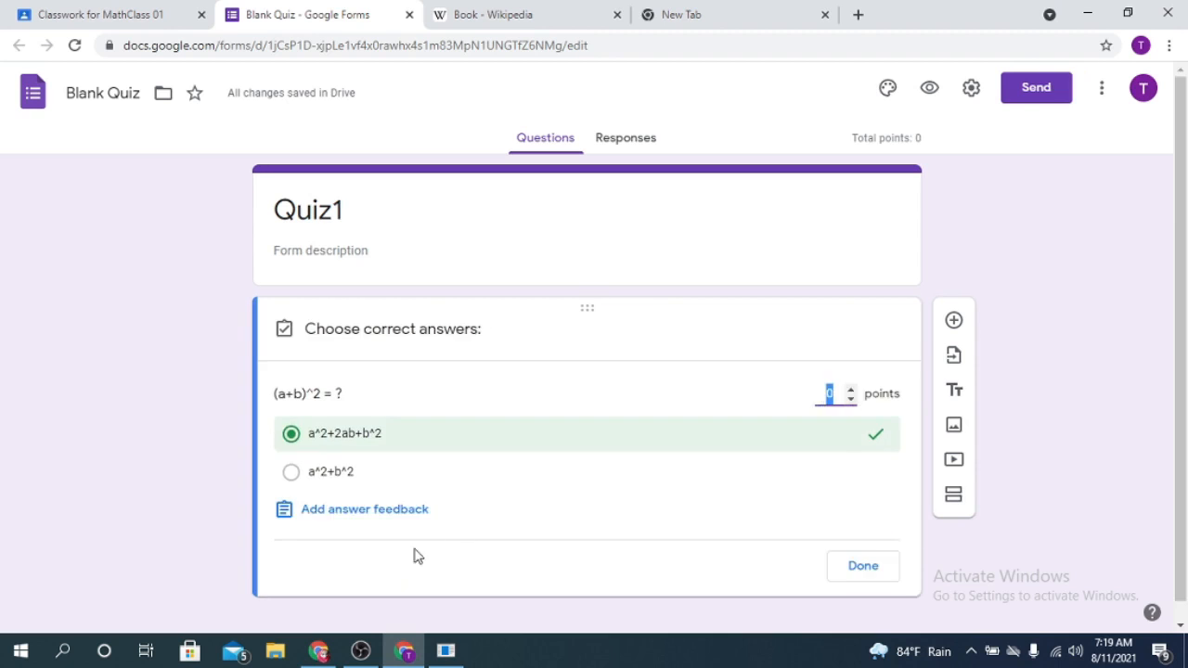
pyautogui.click(851, 394)
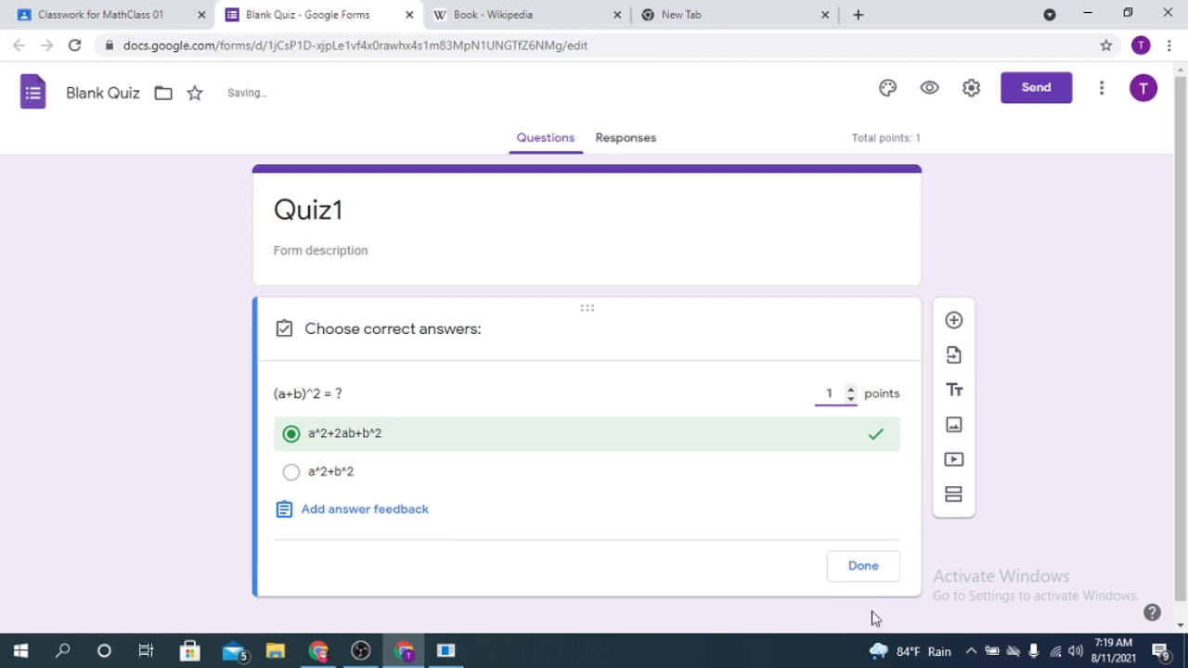
pyautogui.click(863, 568)
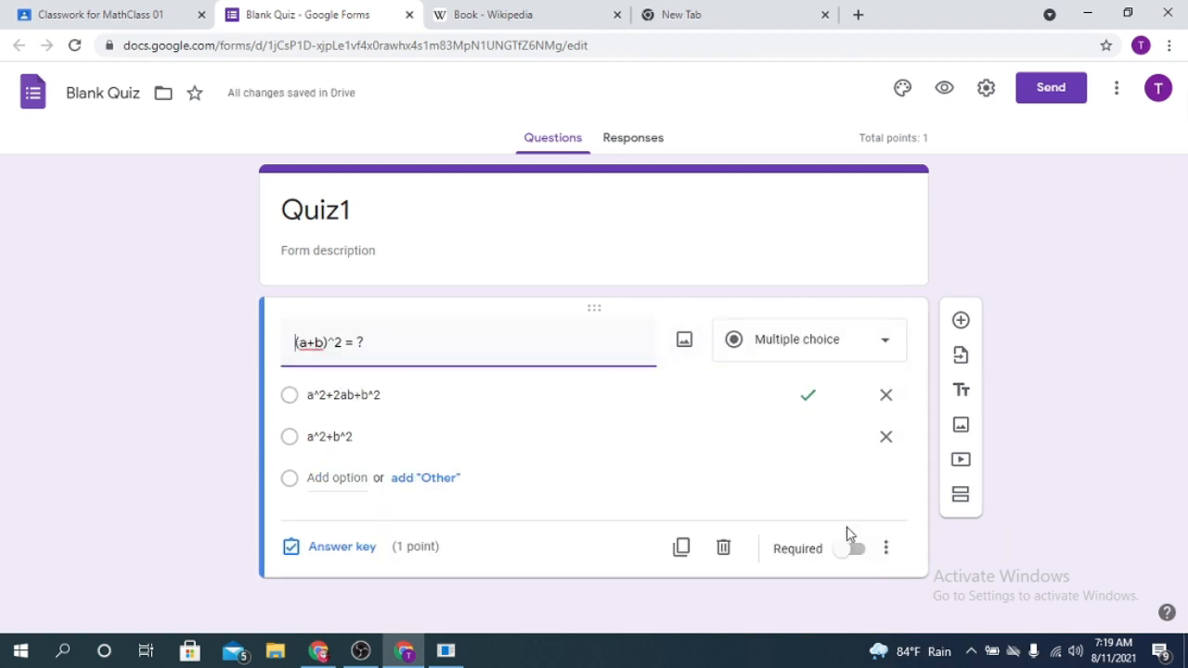
pyautogui.click(885, 549)
pyautogui.click(1062, 403)
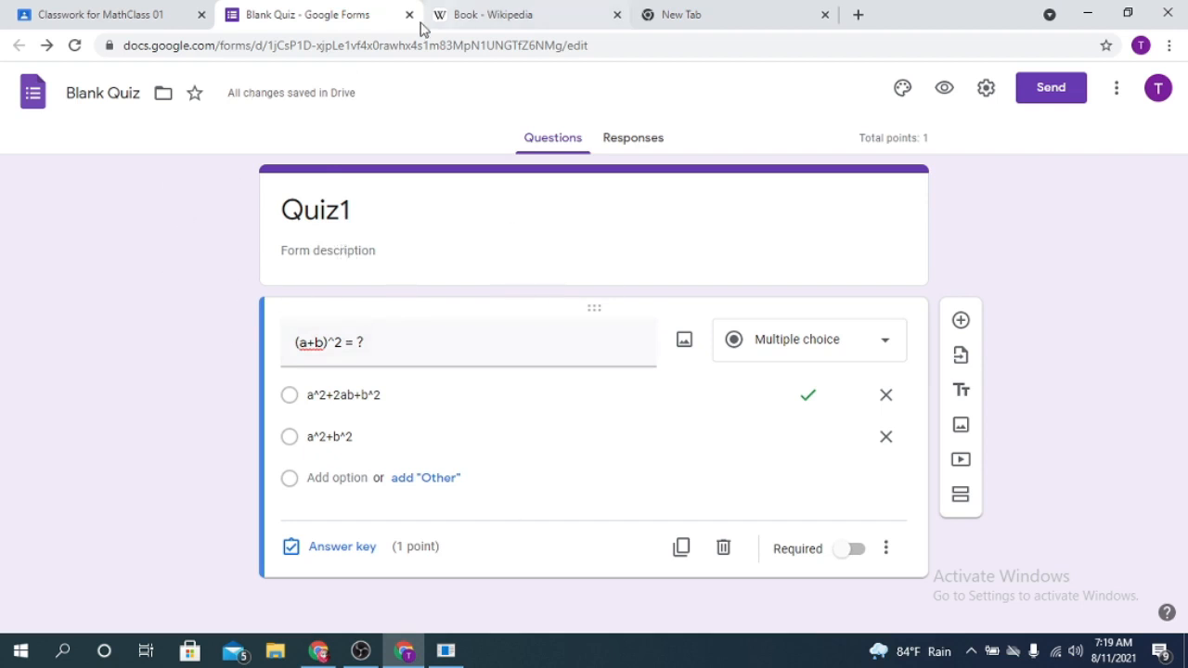
# - Return to the "1st quiz" assignment in Google Classroom and set it due Aug 11, 2021 at 8:00 AM
pyautogui.click(56, 14)
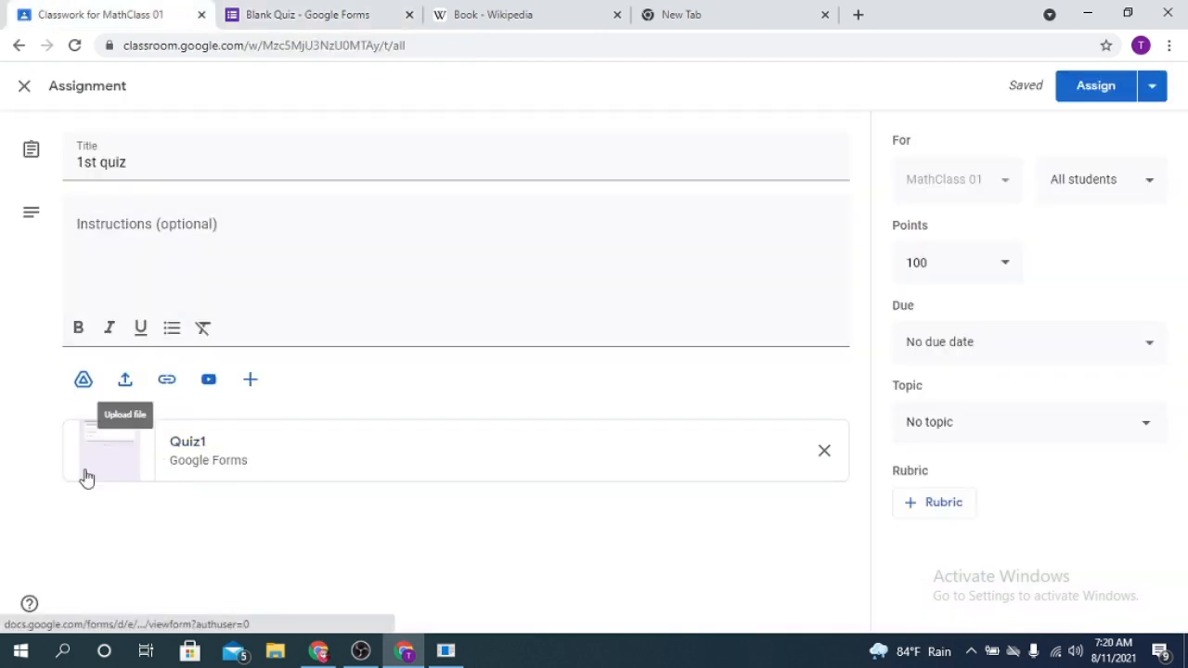
pyautogui.click(950, 261)
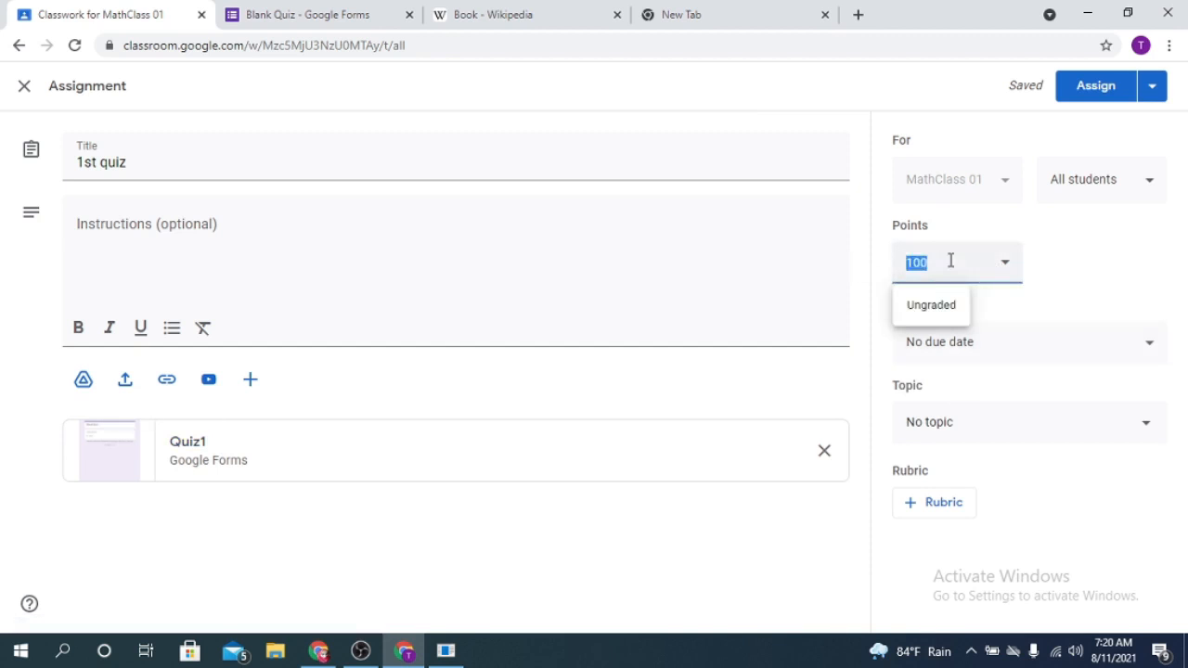
pyautogui.click(1142, 190)
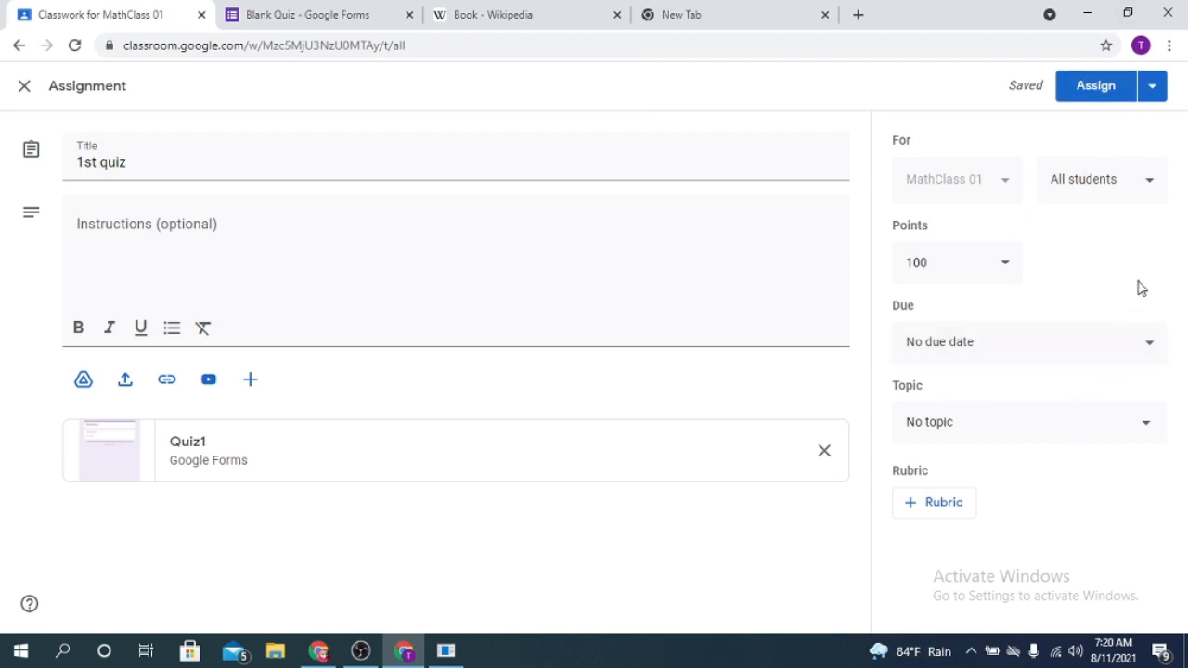
pyautogui.click(1143, 338)
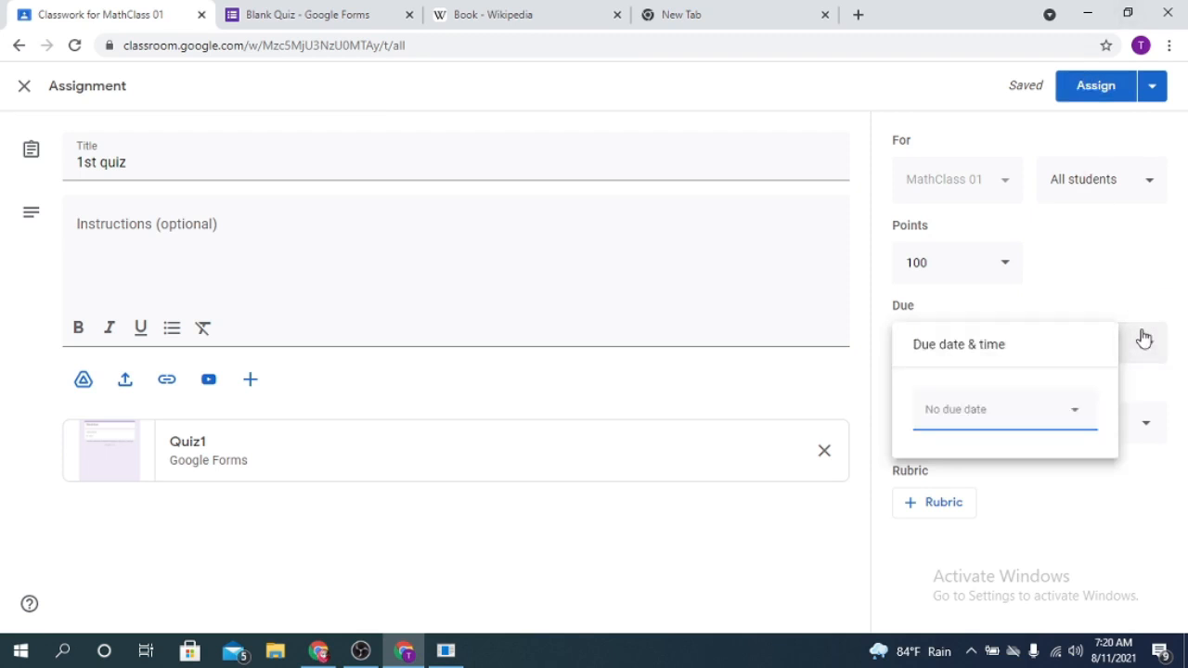
pyautogui.click(1057, 417)
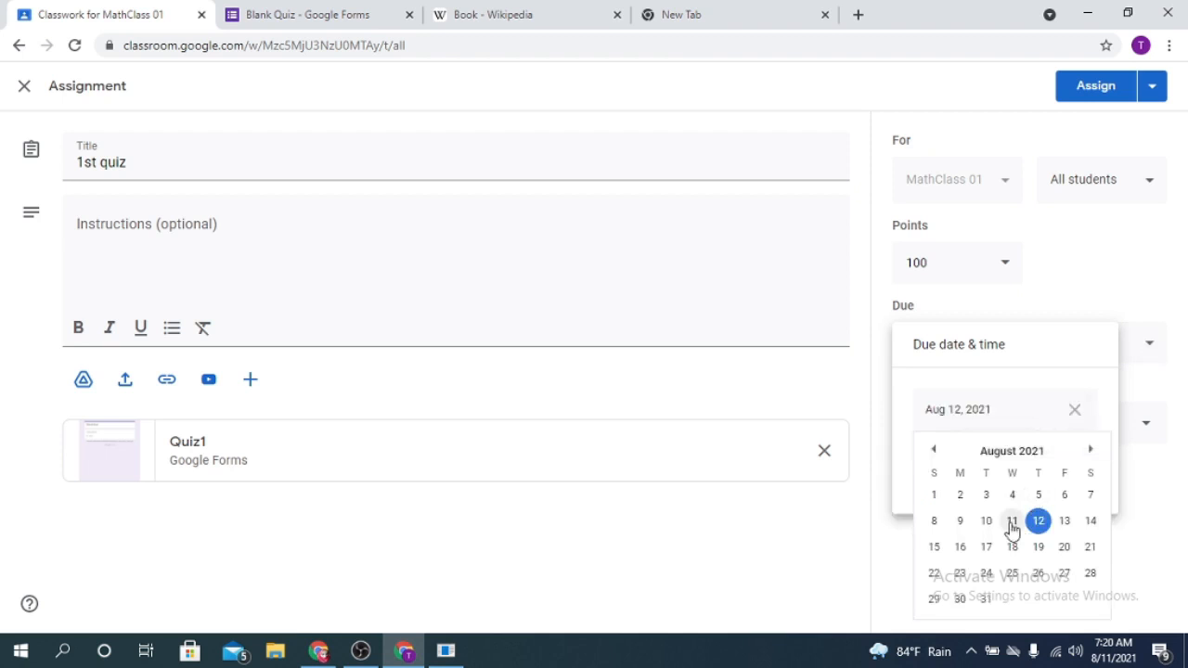
pyautogui.click(1011, 523)
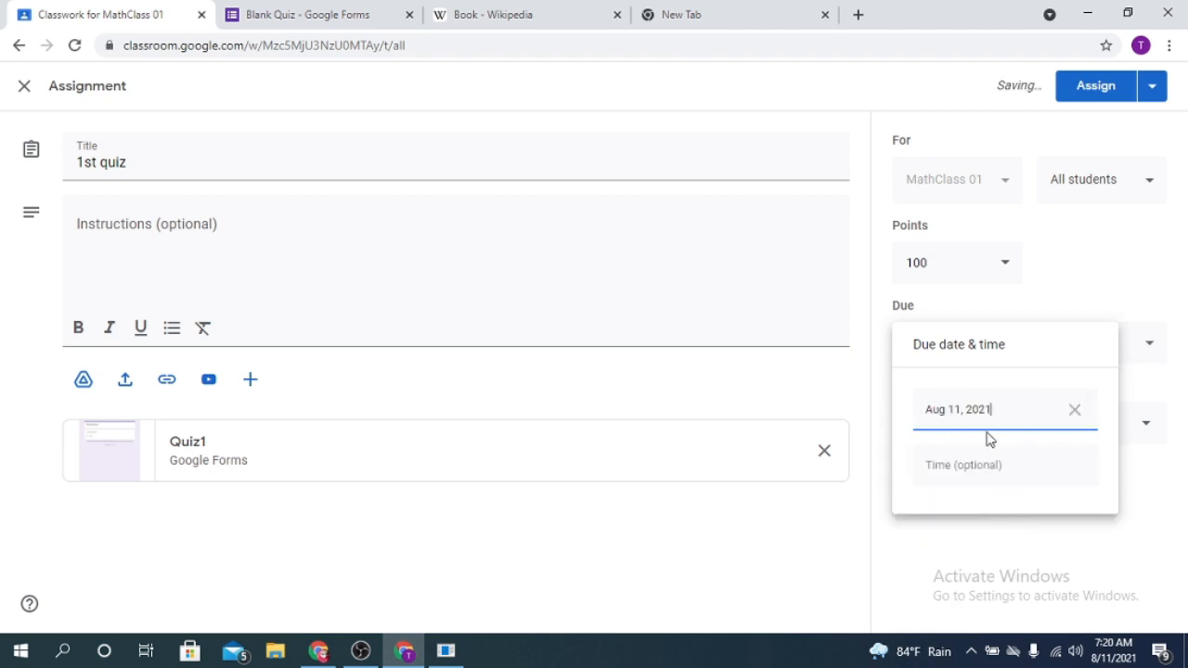
pyautogui.click(951, 465)
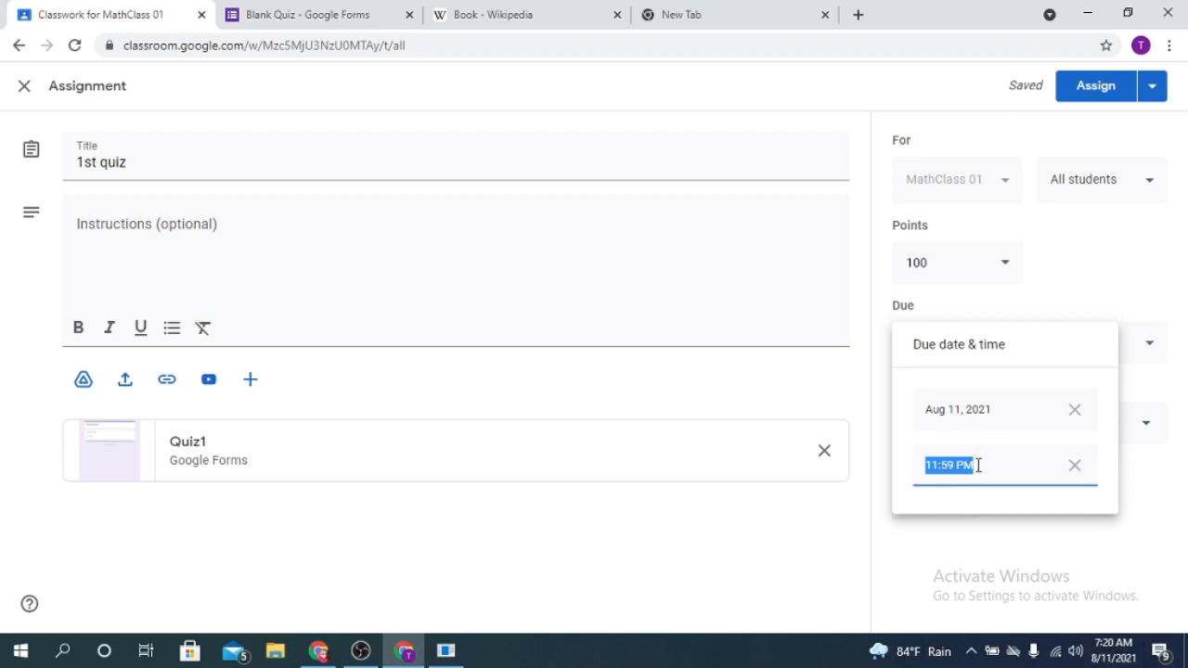
pyautogui.write('7')
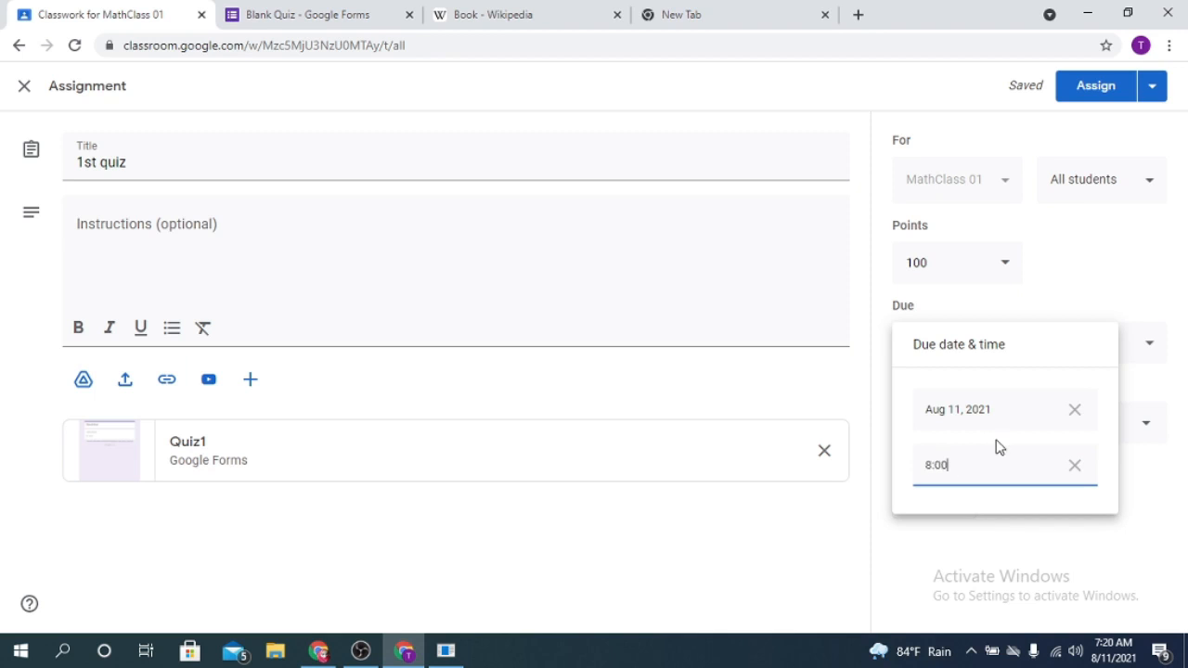
pyautogui.click(963, 545)
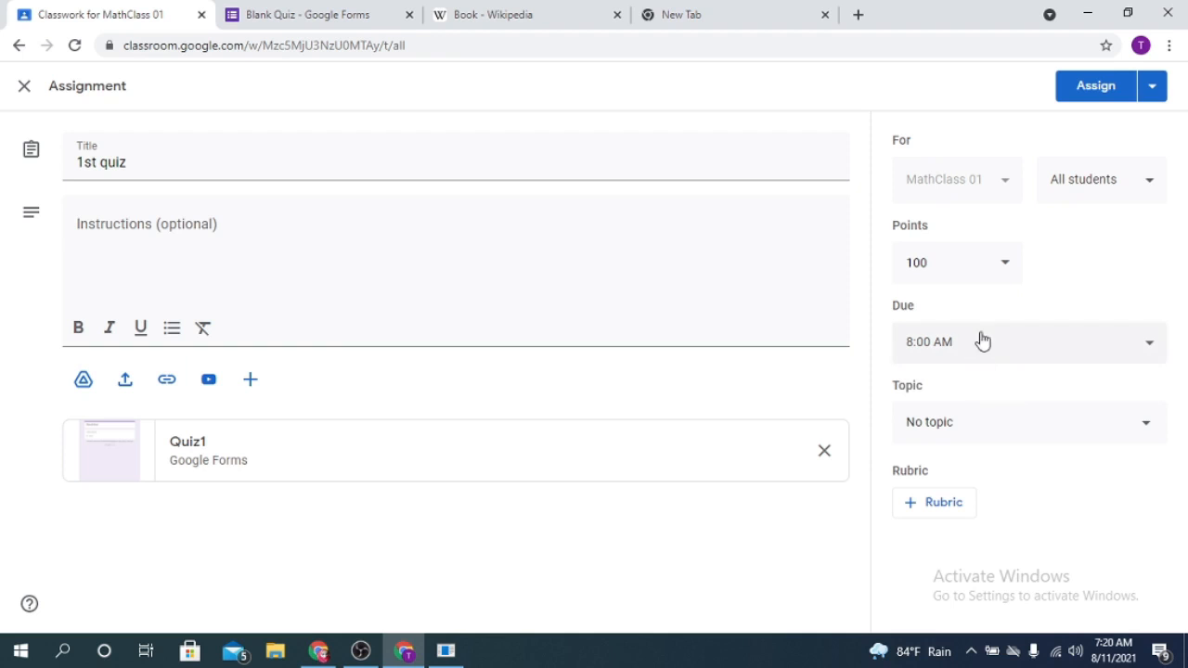
# - Check the quiz's due date and time, and assign the quiz to all students
pyautogui.click(1028, 350)
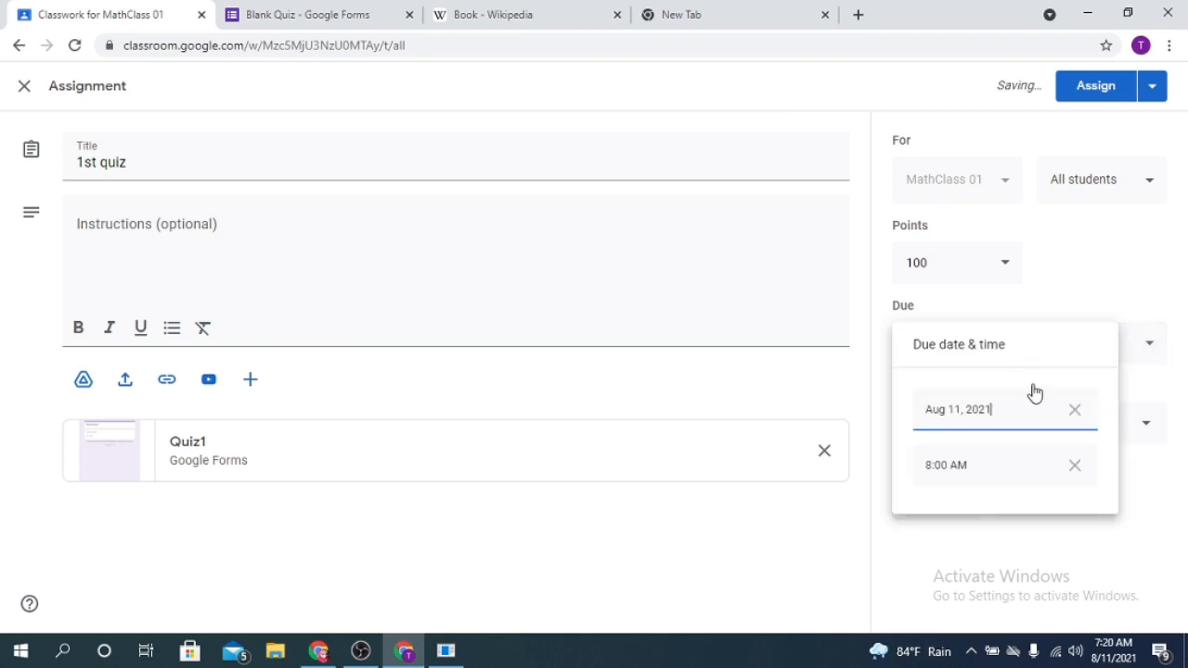
pyautogui.click(982, 557)
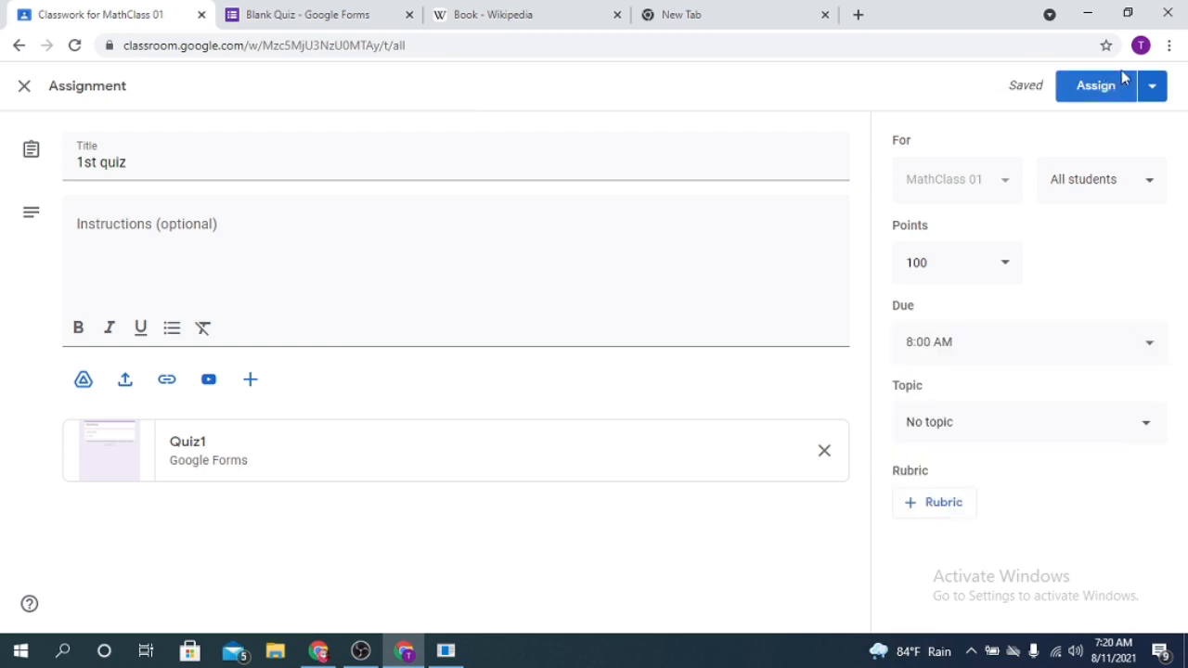
pyautogui.click(1092, 93)
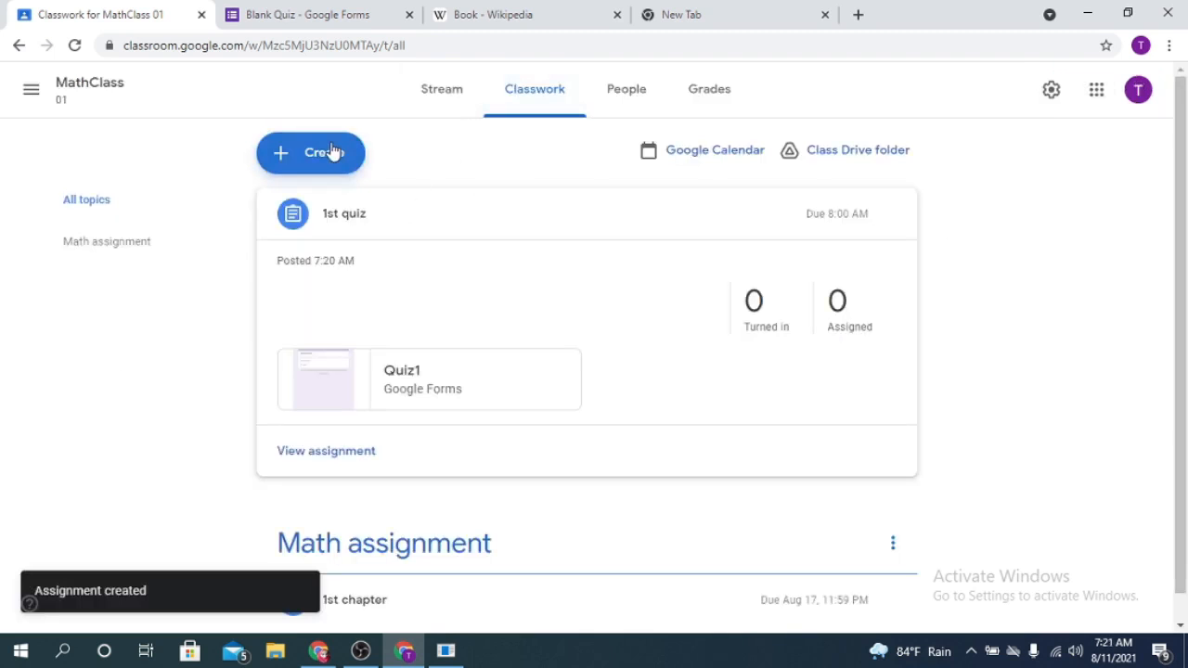
# - Copy the student invite link and invite a student to the class by the suggested e-mail address
pyautogui.click(649, 103)
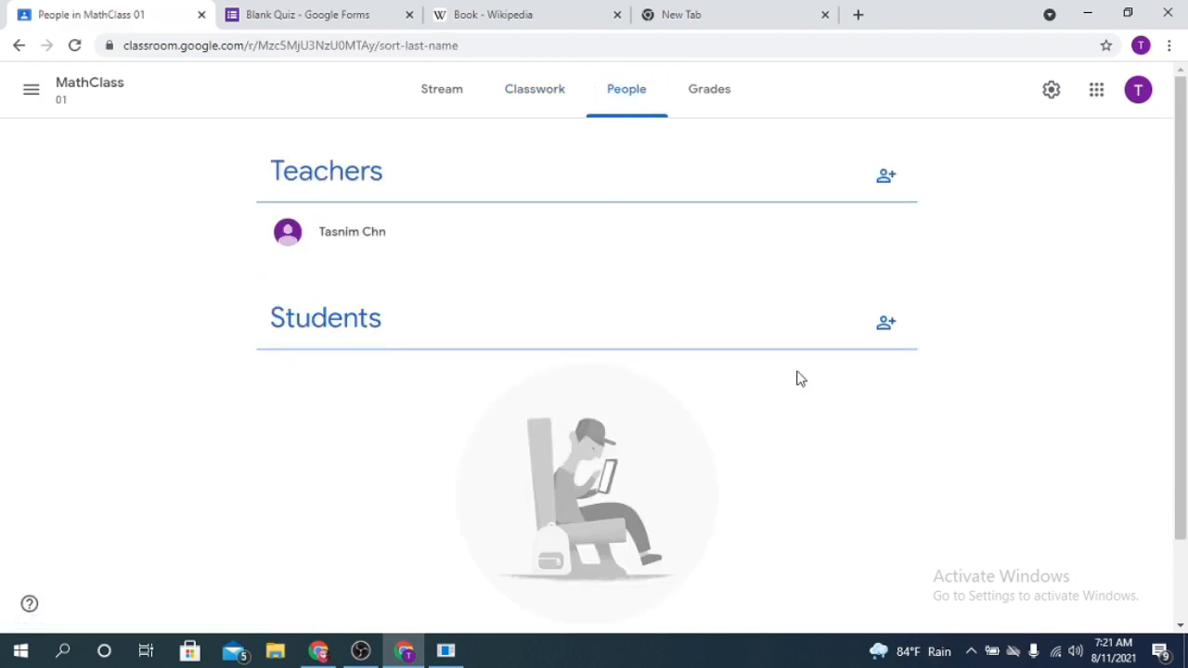
pyautogui.click(886, 323)
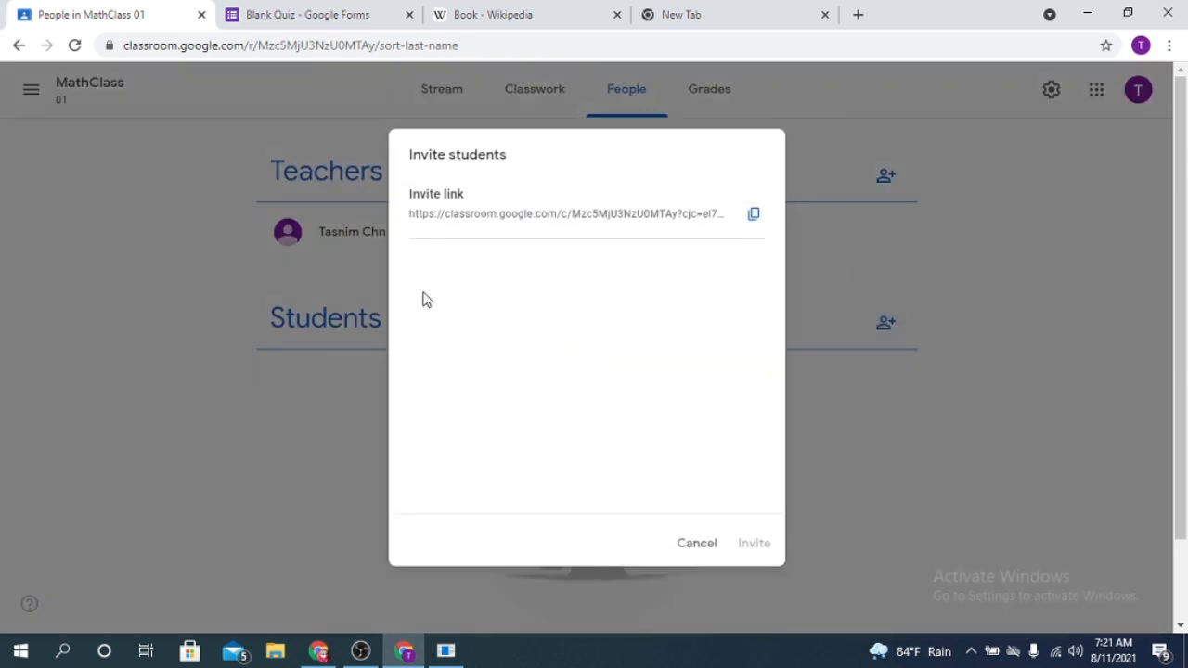
pyautogui.click(752, 214)
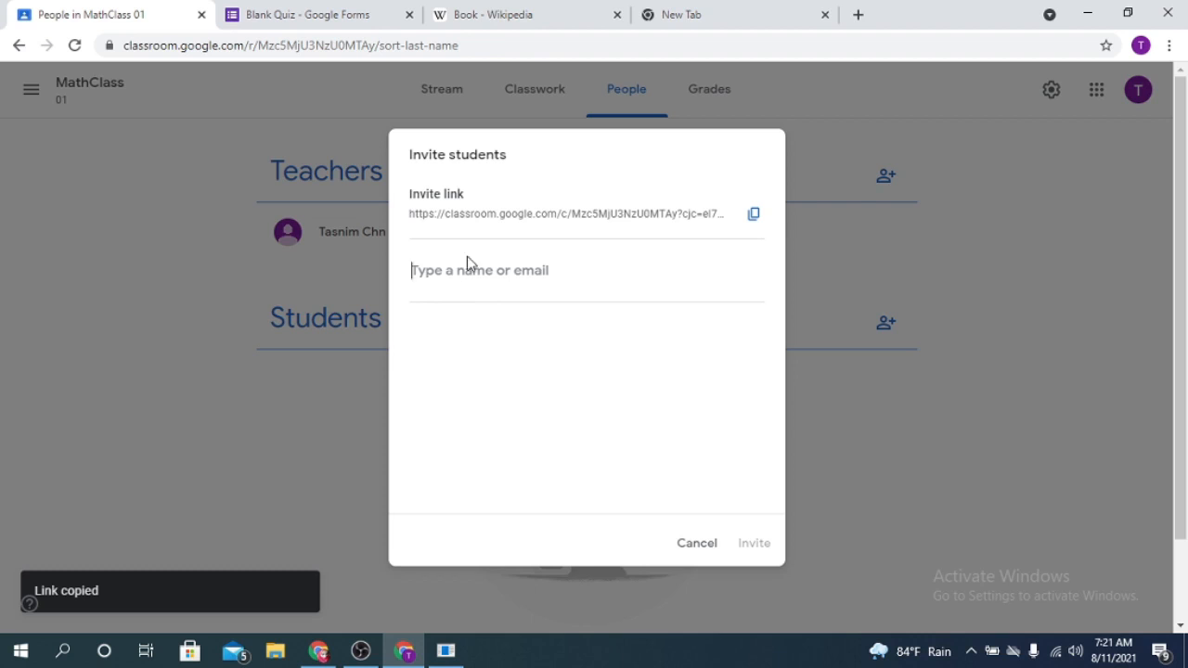
pyautogui.write('tas')
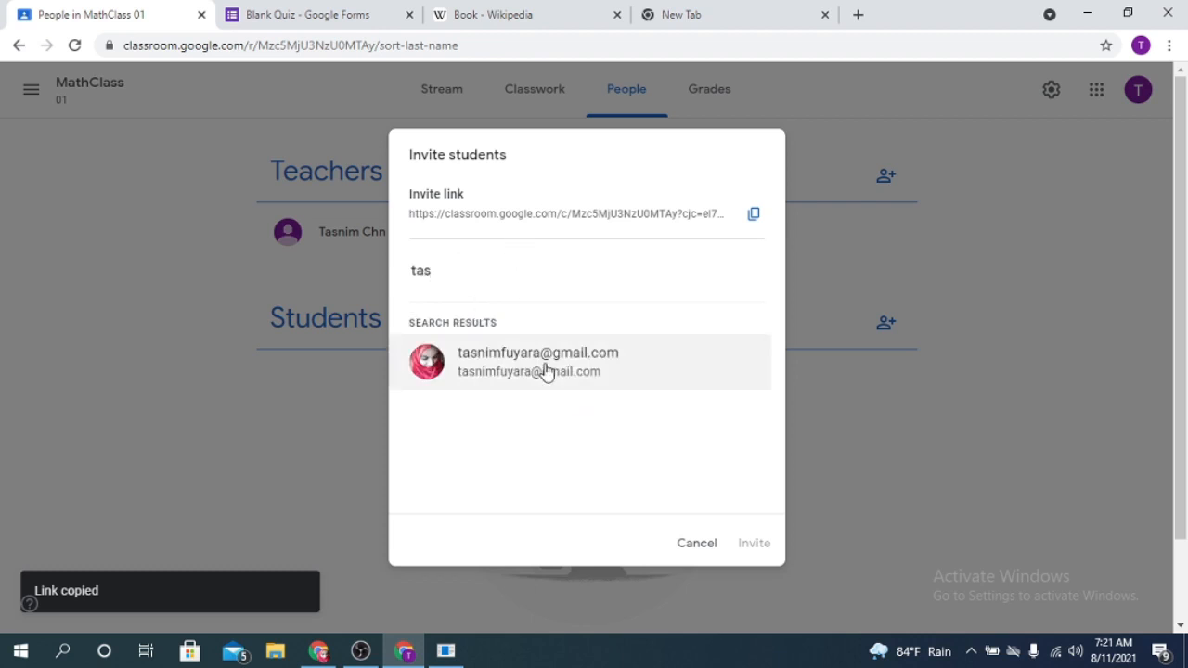
pyautogui.click(544, 371)
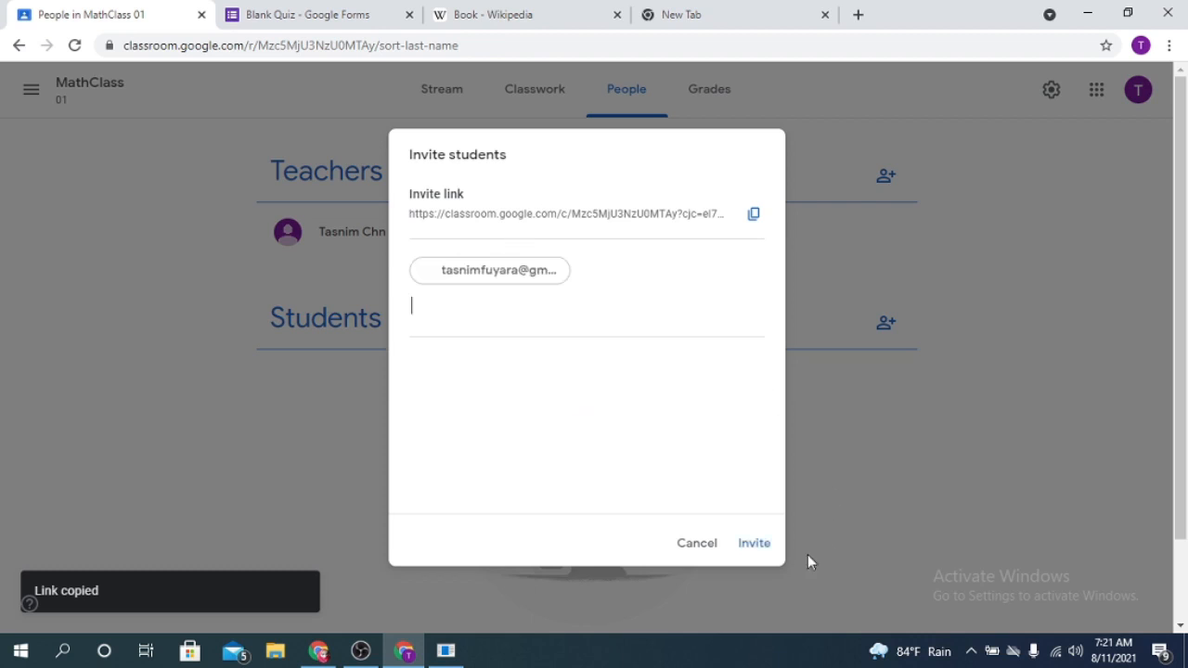
pyautogui.click(754, 546)
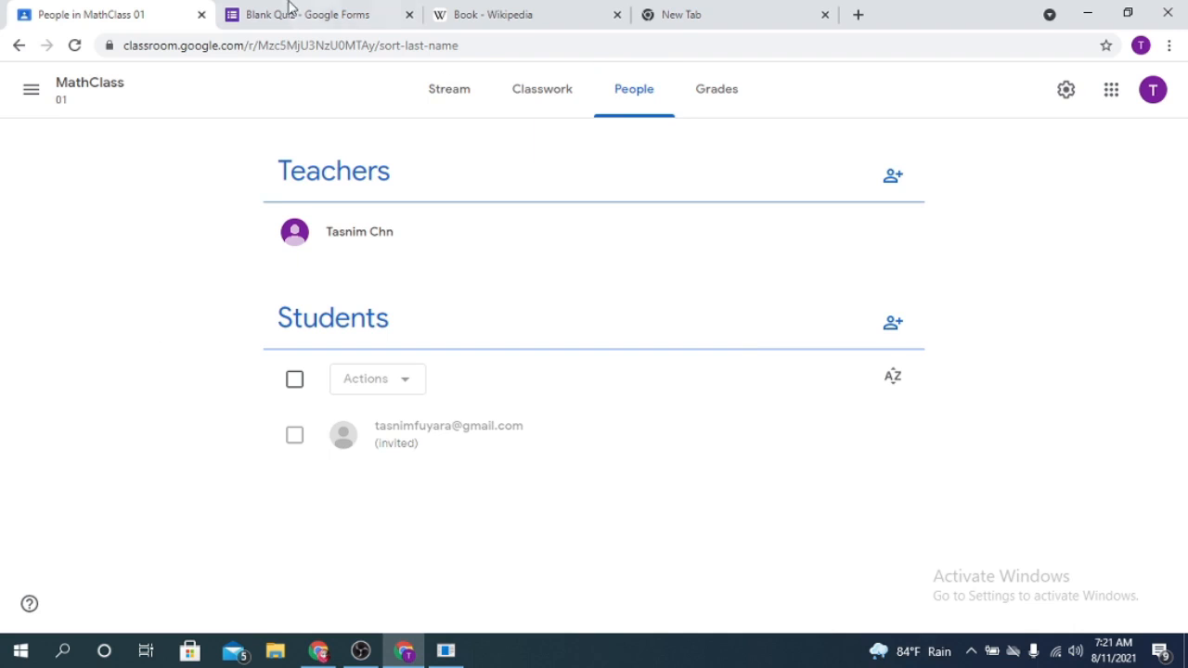
# - View the class's gradebook
pyautogui.click(694, 11)
pyautogui.click(149, 11)
pyautogui.click(728, 91)
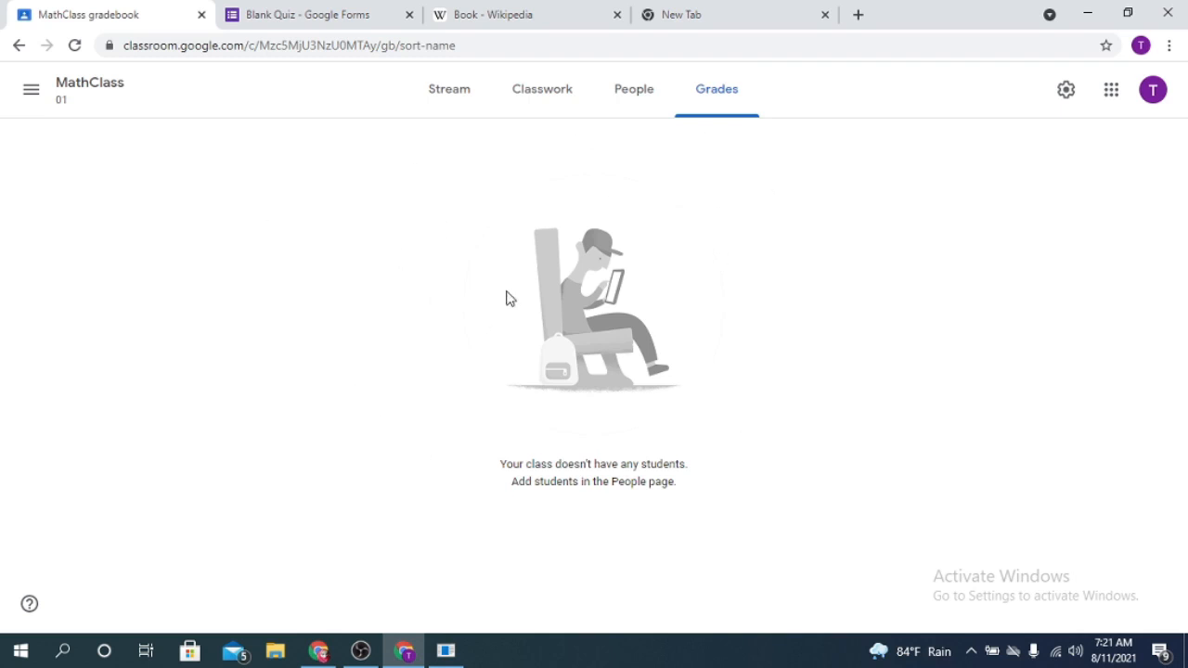
pyautogui.click(351, 12)
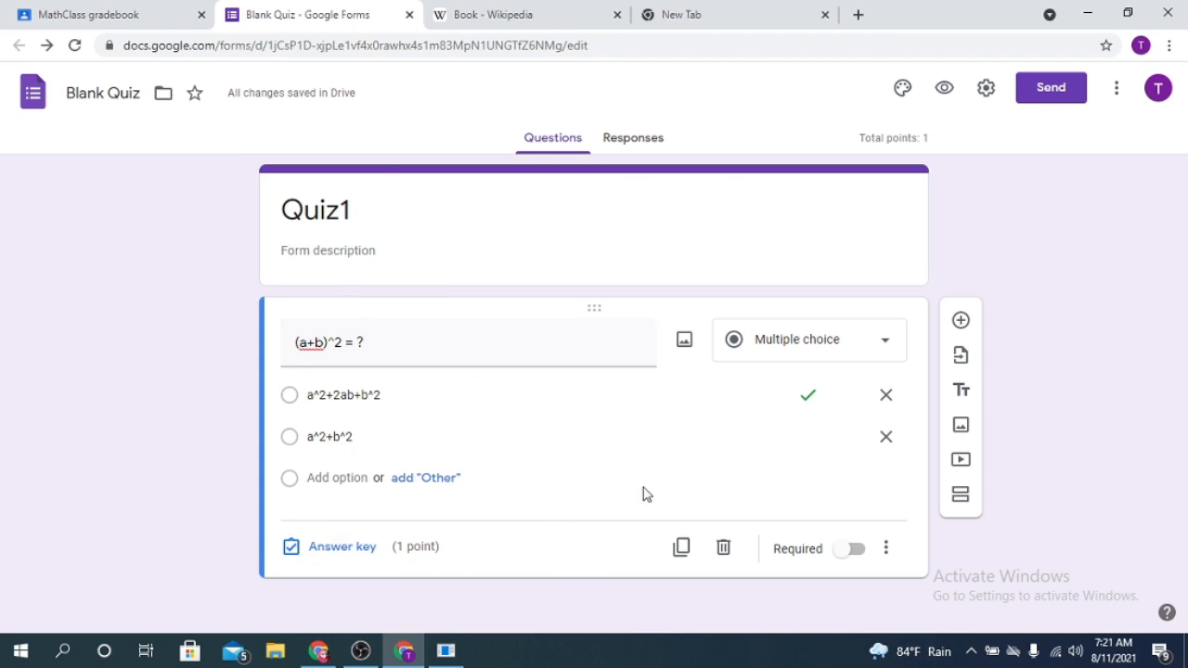
pyautogui.click(26, 11)
pyautogui.click(283, 11)
pyautogui.click(159, 11)
pyautogui.click(506, 13)
pyautogui.click(671, 12)
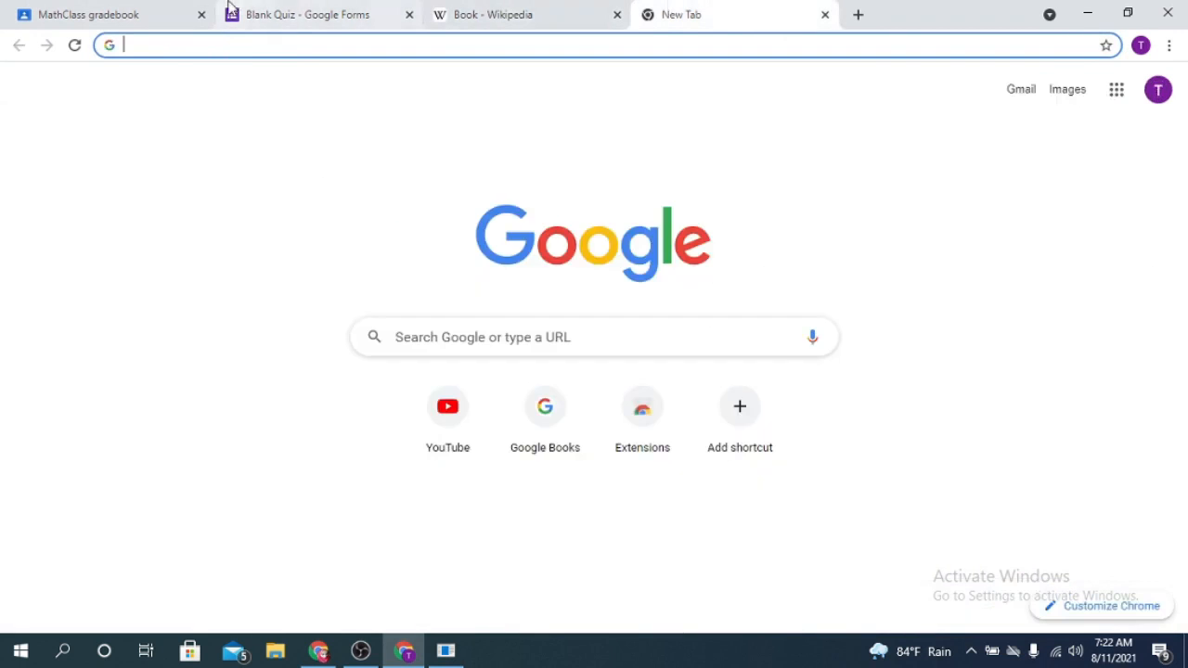
# - Display the class code from the class stream in enlarged form
pyautogui.click(231, 10)
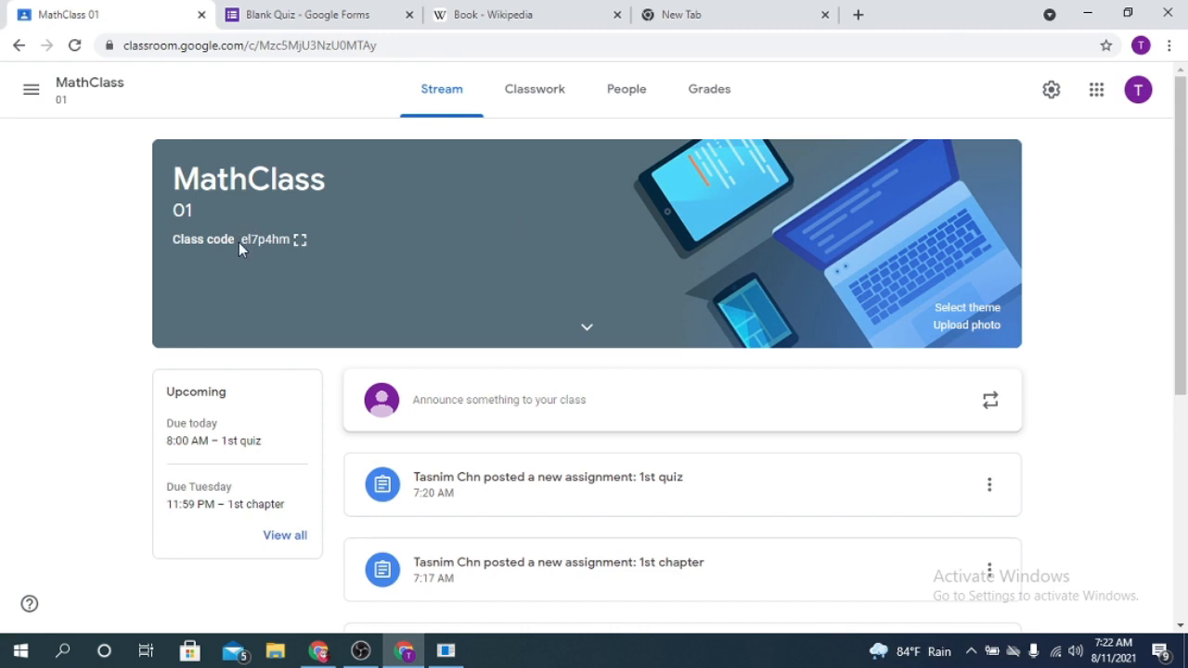
pyautogui.click(299, 239)
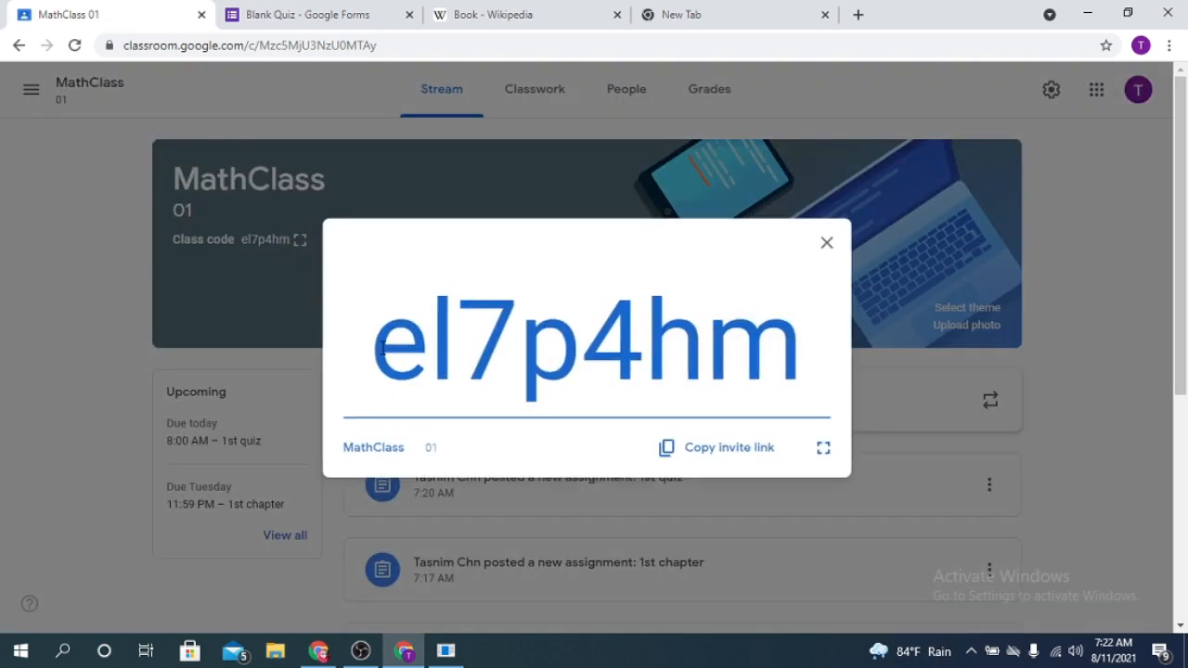
# - Copy the enlarged class code and switch to the student account's browser window with Google Classroom
pyautogui.moveTo(374, 348); pyautogui.dragTo(799, 363)
pyautogui.hotkey('ctrl', 'c')
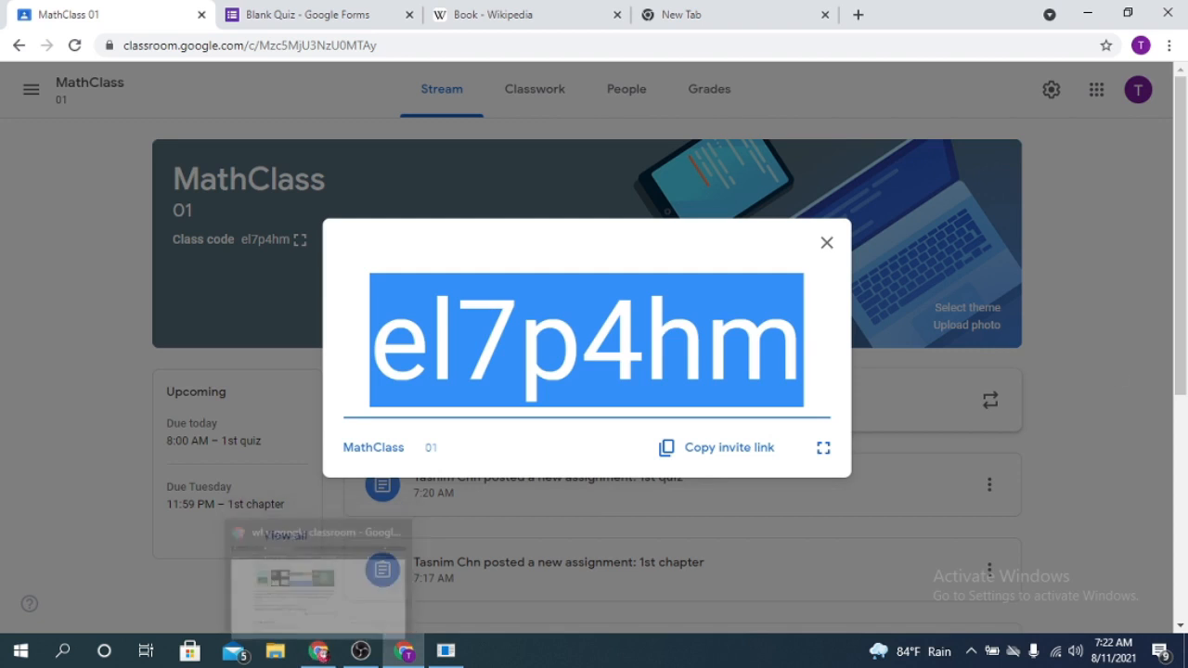
pyautogui.click(320, 654)
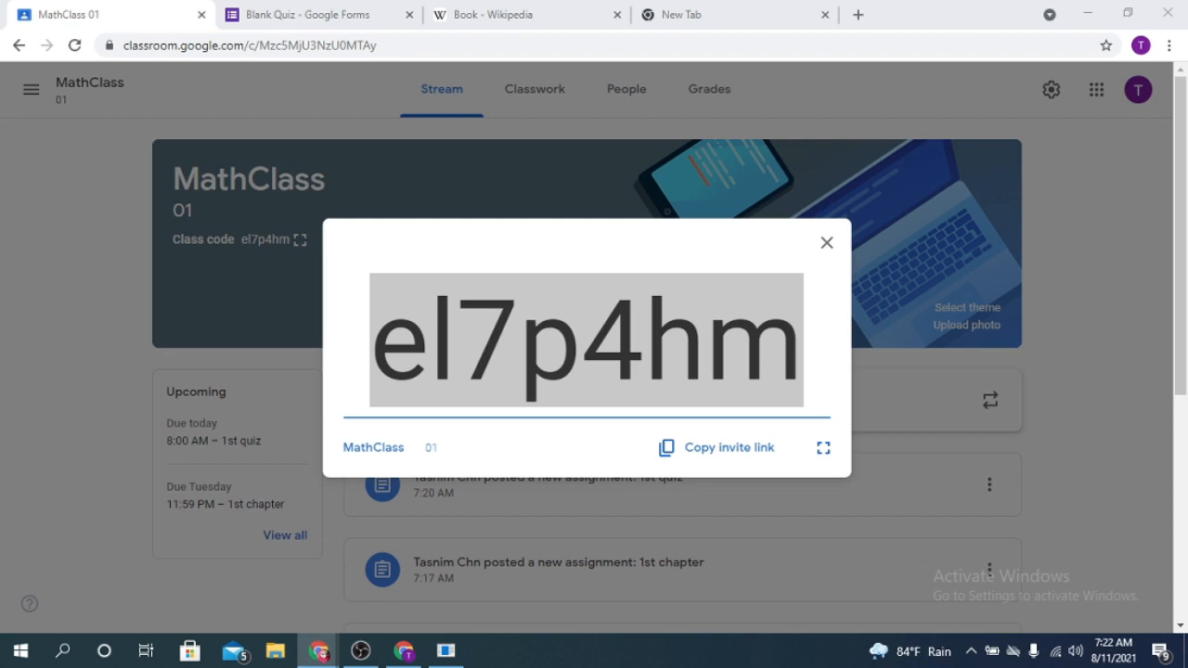
pyautogui.moveTo(1187, 158); pyautogui.dragTo(218, 1)
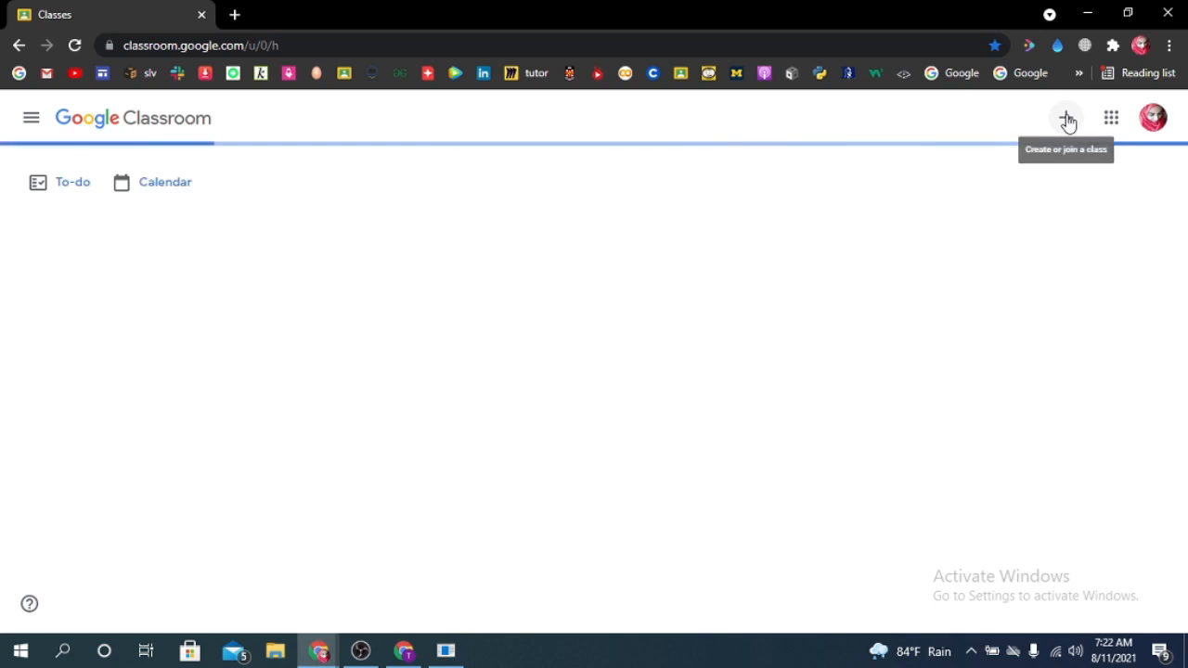
# - Join the class from the student account using the copied class code
pyautogui.click(1066, 121)
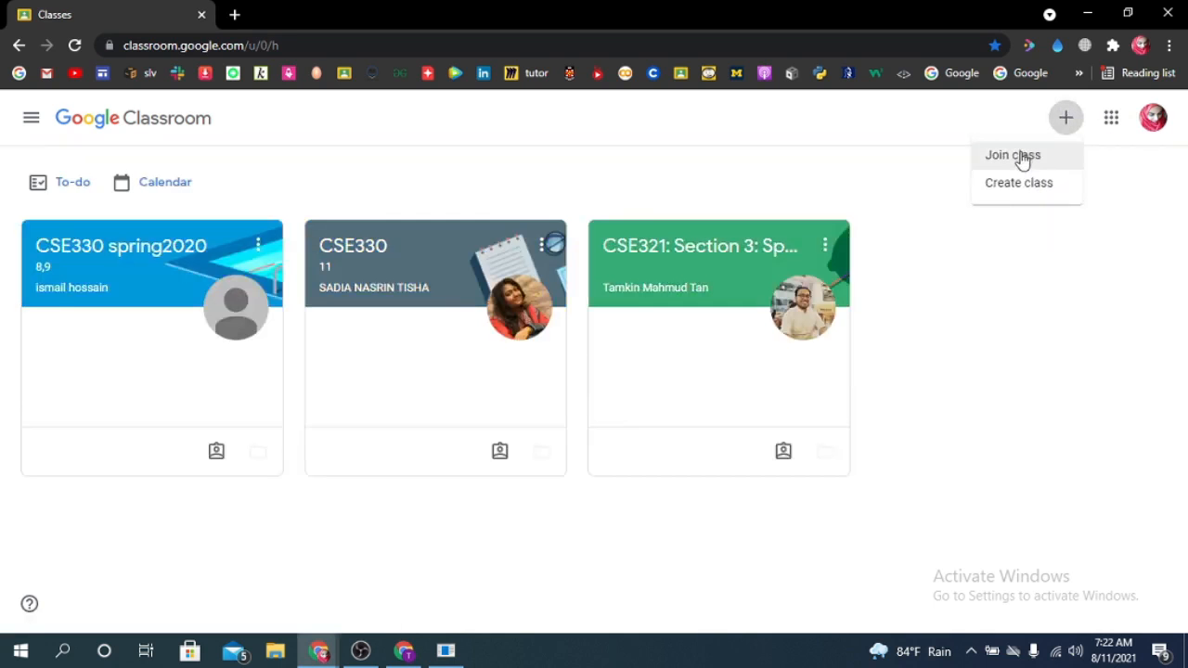
pyautogui.click(1022, 159)
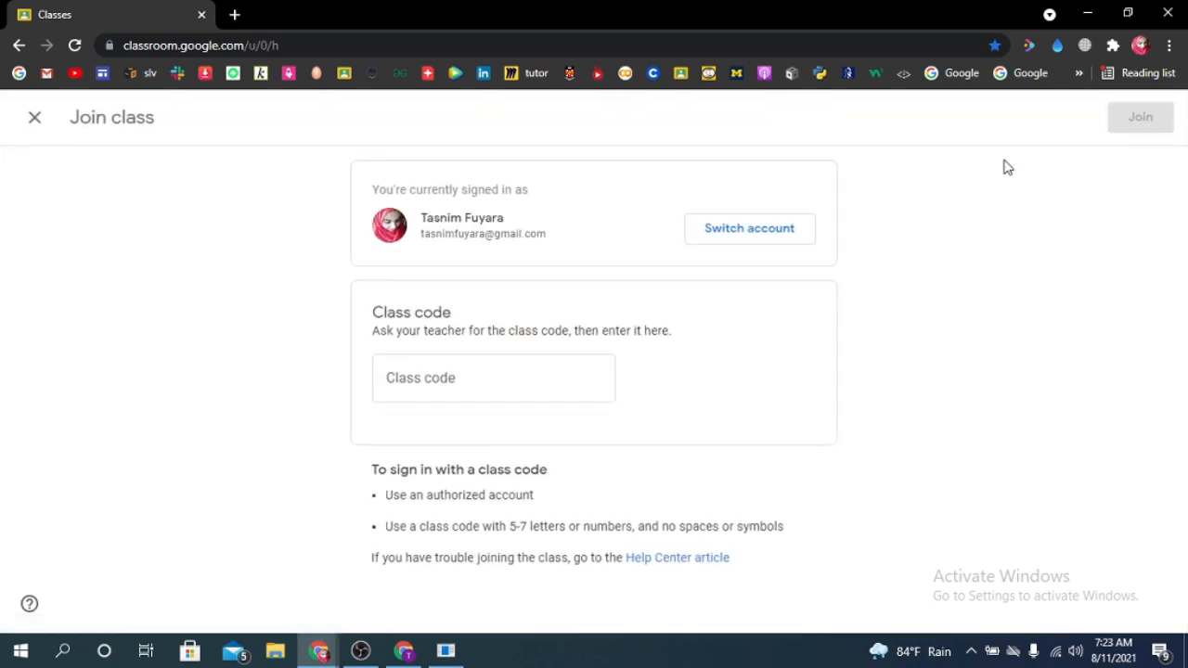
pyautogui.click(465, 378)
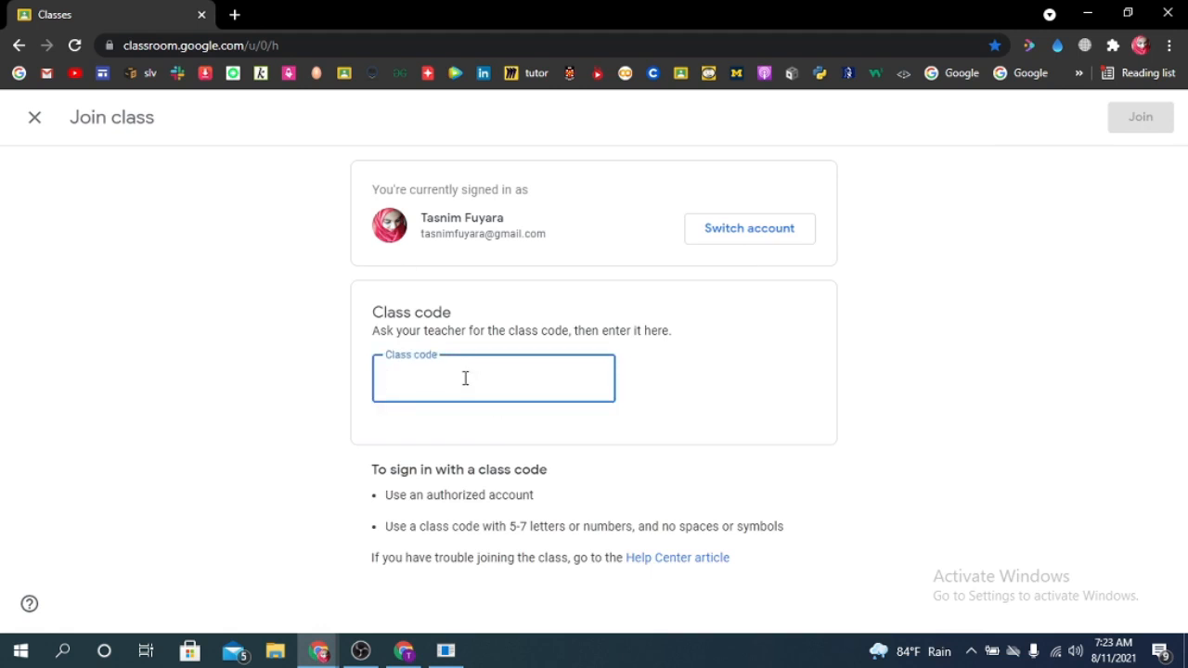
pyautogui.hotkey('ctrl', 'v')
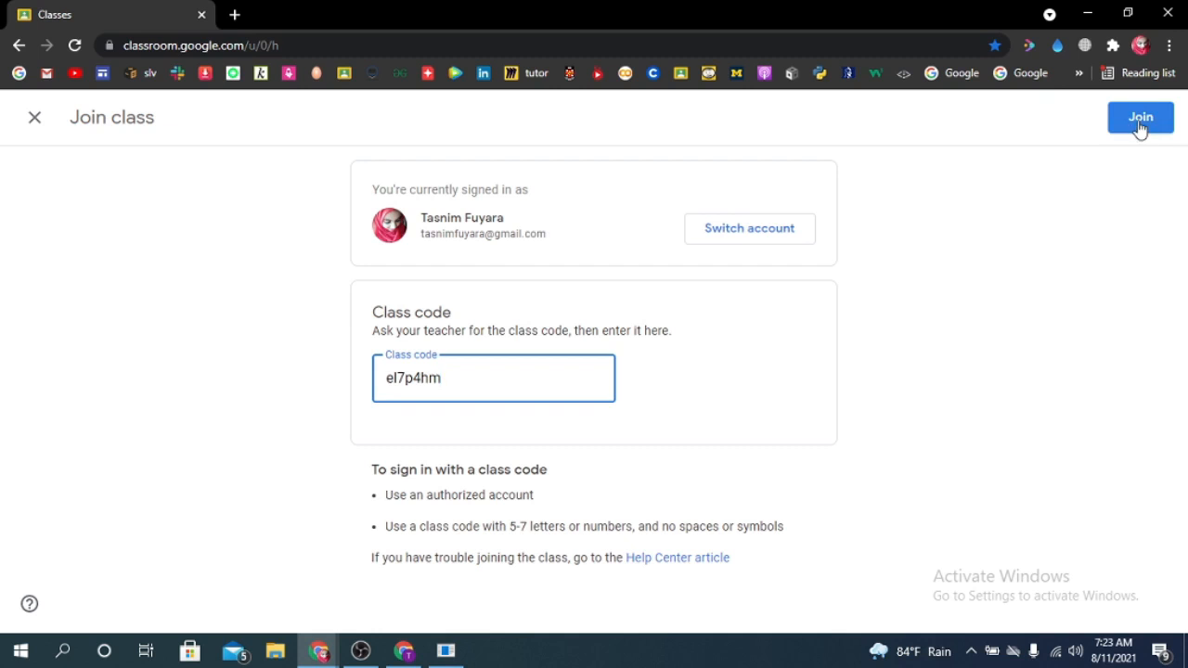
pyautogui.click(1129, 131)
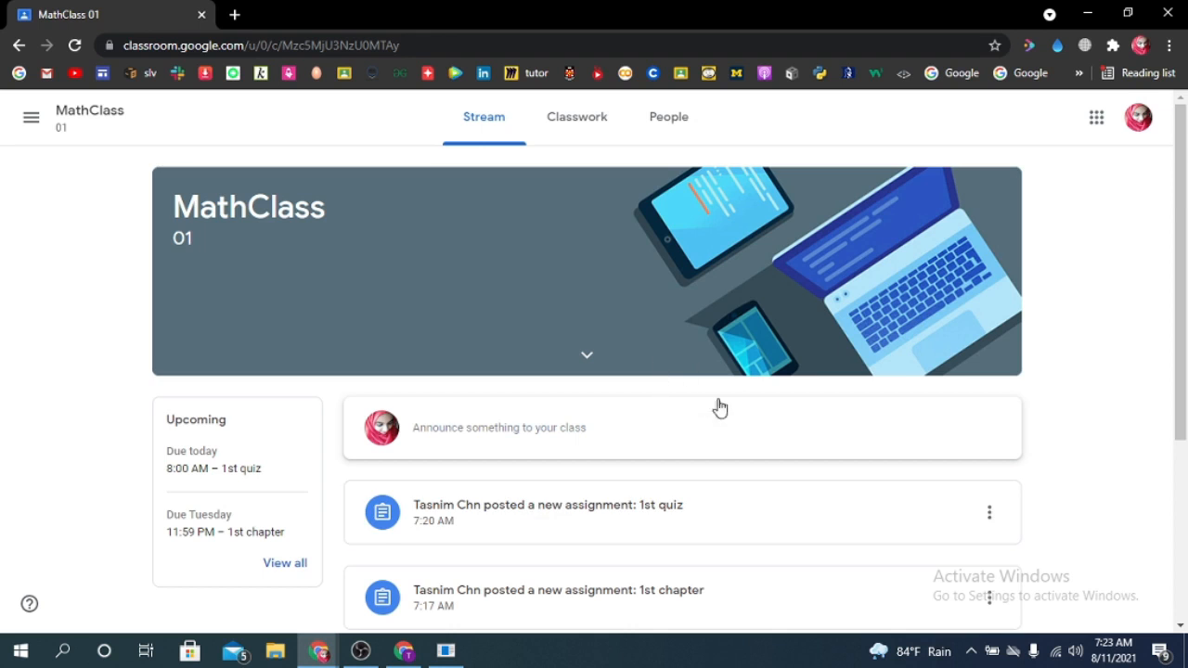
# - Post the class comment "thanks" on the teacher's announcement in the class stream
pyautogui.scroll(-2, 739, 405)
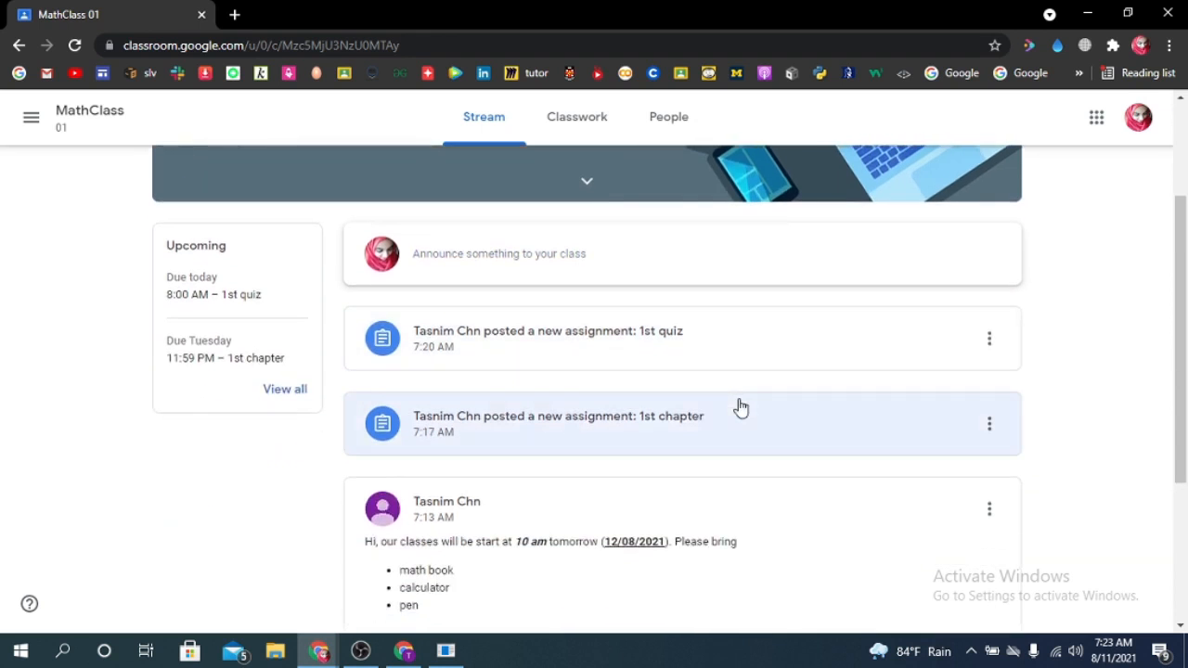
pyautogui.scroll(-3, 604, 440)
pyautogui.scroll(1, 604, 417)
pyautogui.scroll(-2, 557, 271)
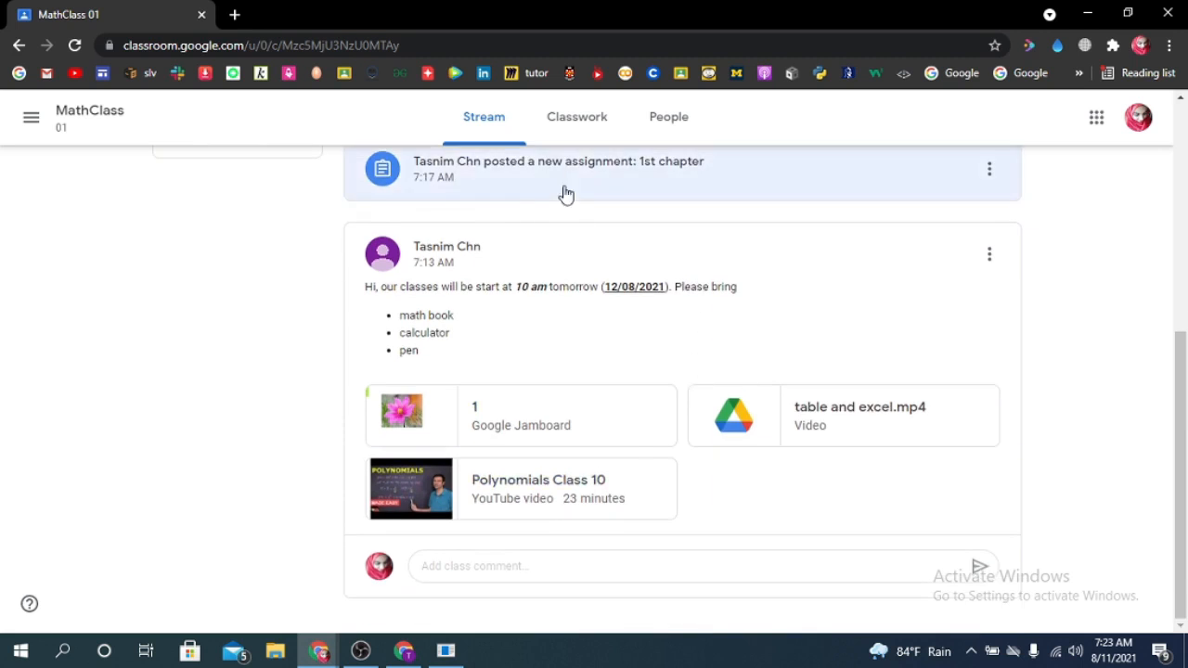
pyautogui.scroll(4, 636, 445)
pyautogui.scroll(-4, 491, 477)
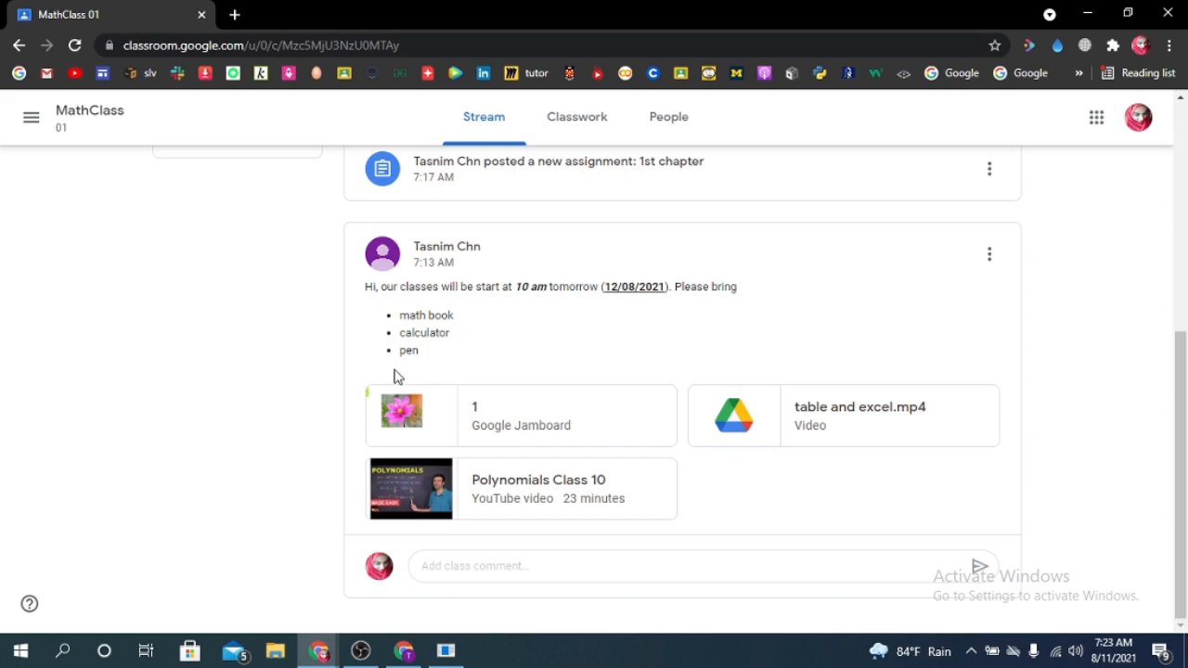
pyautogui.click(518, 573)
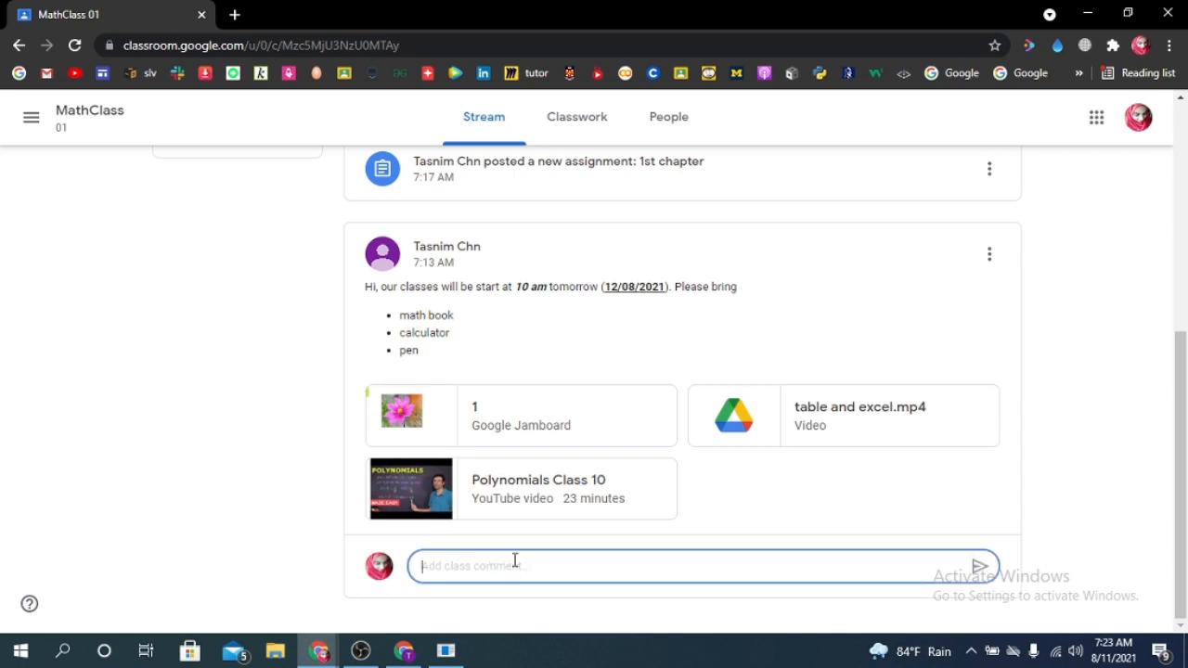
pyautogui.write('thanks')
pyautogui.click(980, 568)
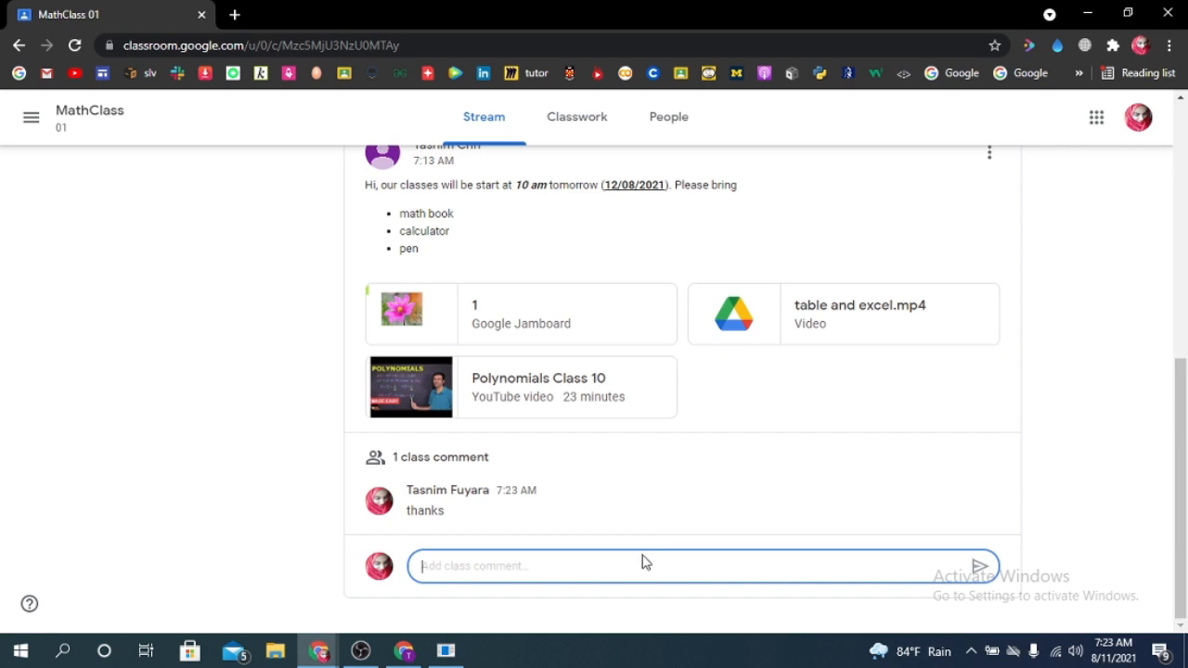
# - Open the 1st quiz assignment from the class stream and its attached Quiz1 form
pyautogui.scroll(1, 644, 541)
pyautogui.scroll(1, 647, 541)
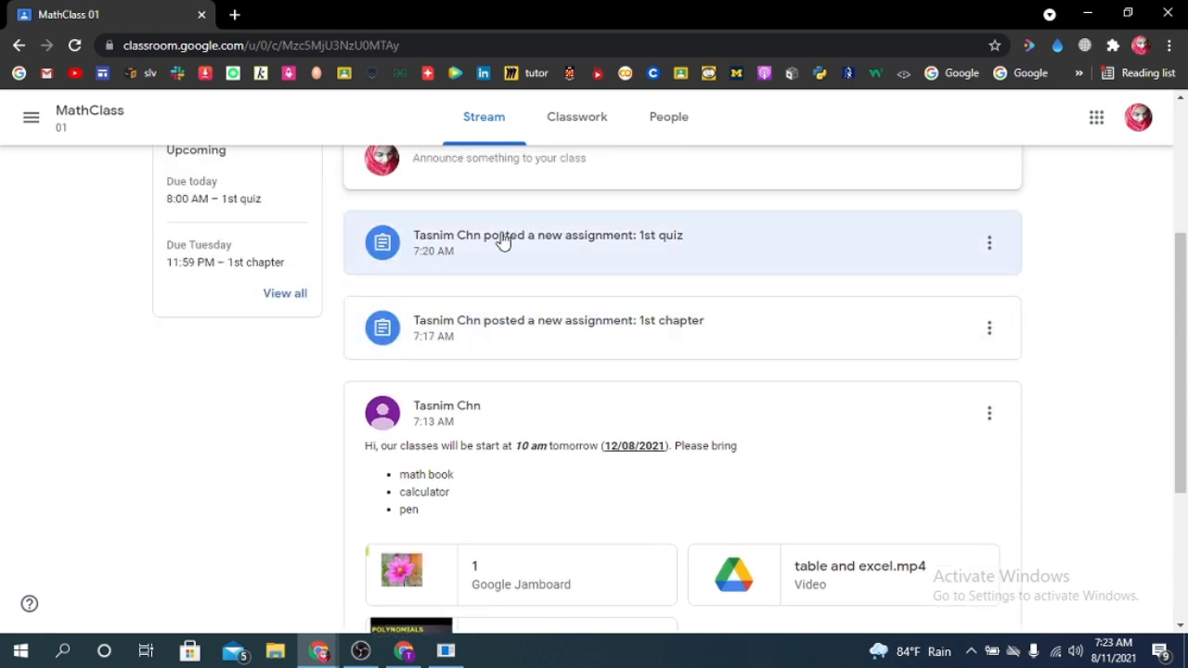
pyautogui.scroll(1, 616, 371)
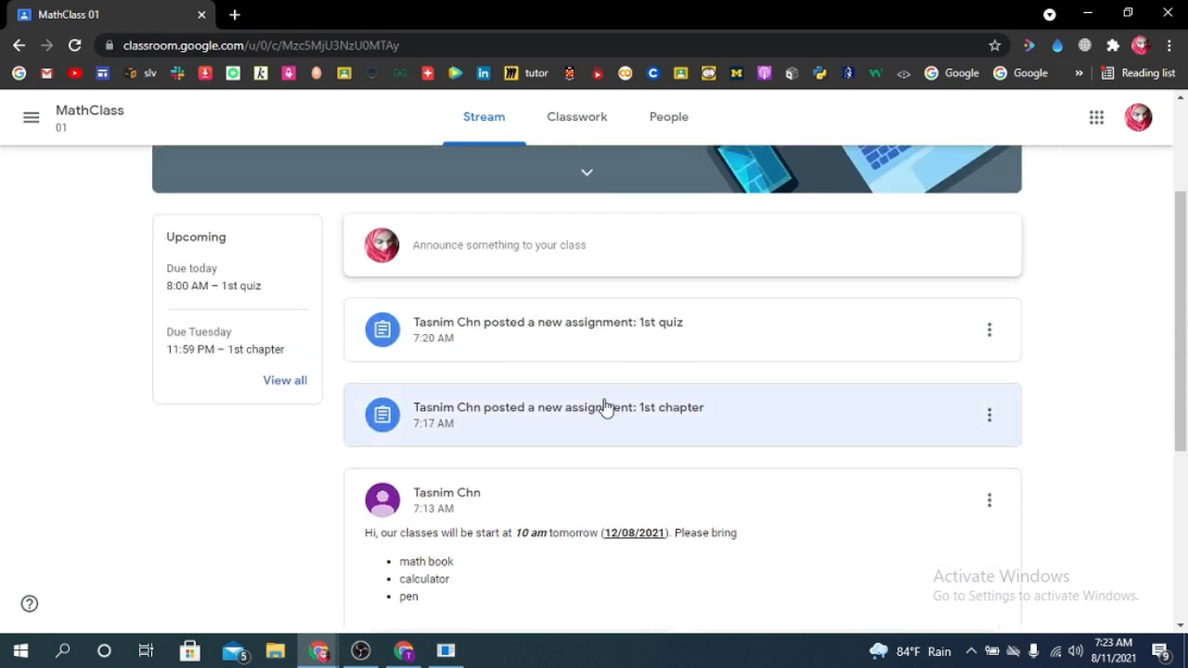
pyautogui.click(643, 332)
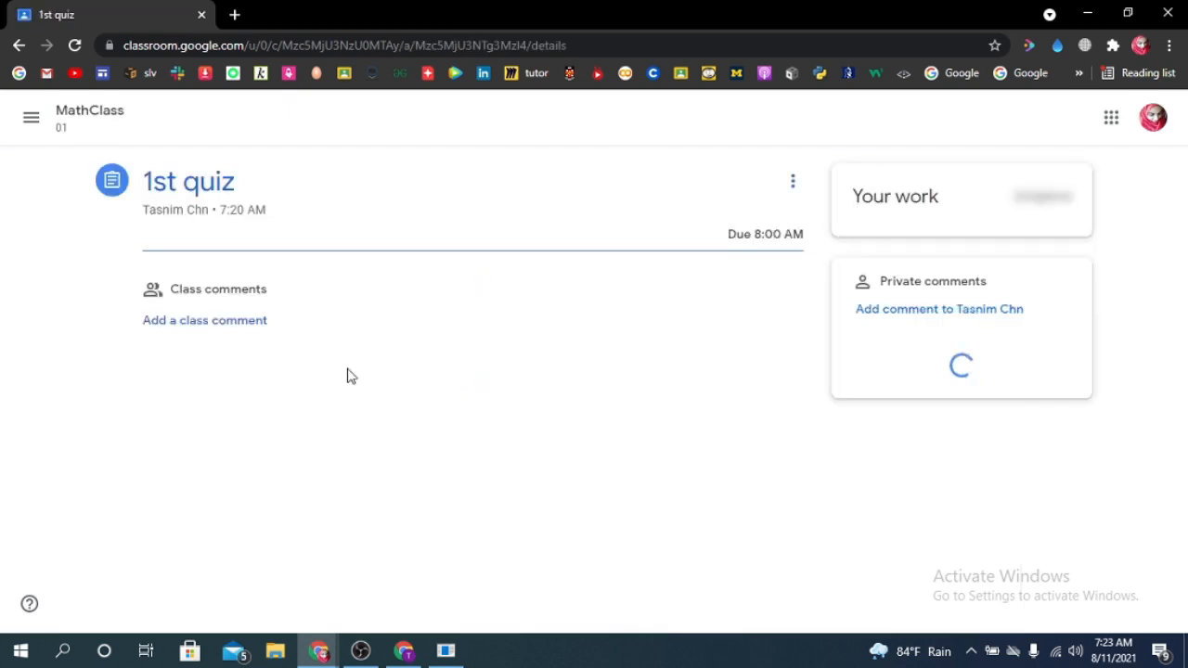
pyautogui.click(18, 45)
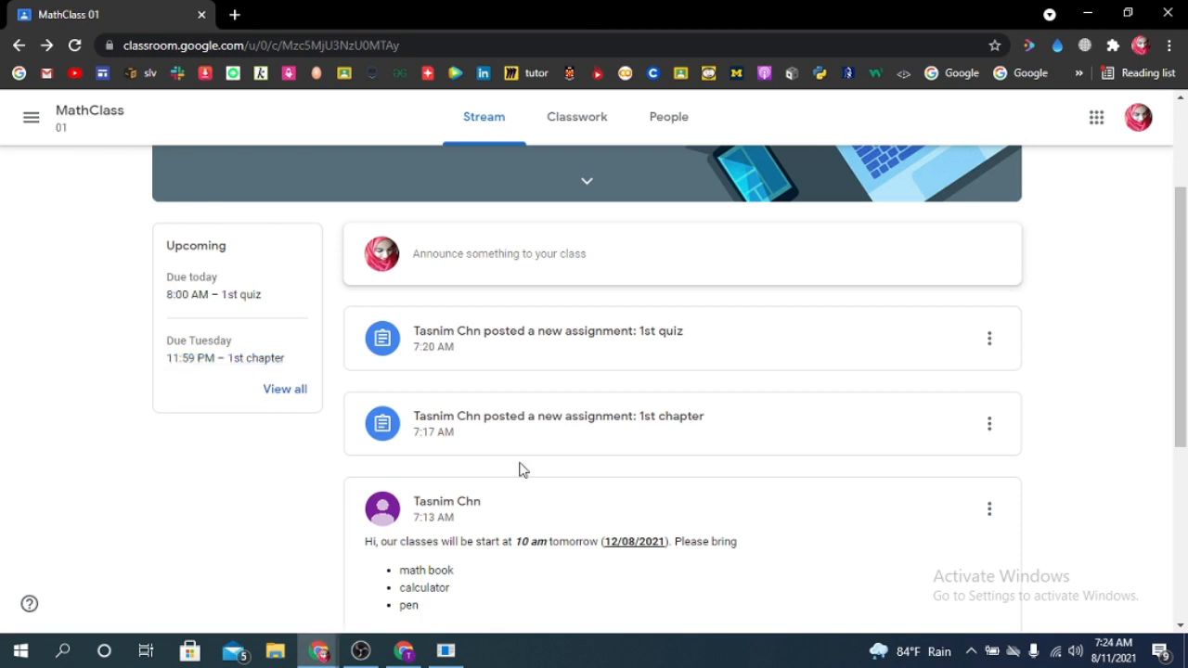
pyautogui.click(569, 349)
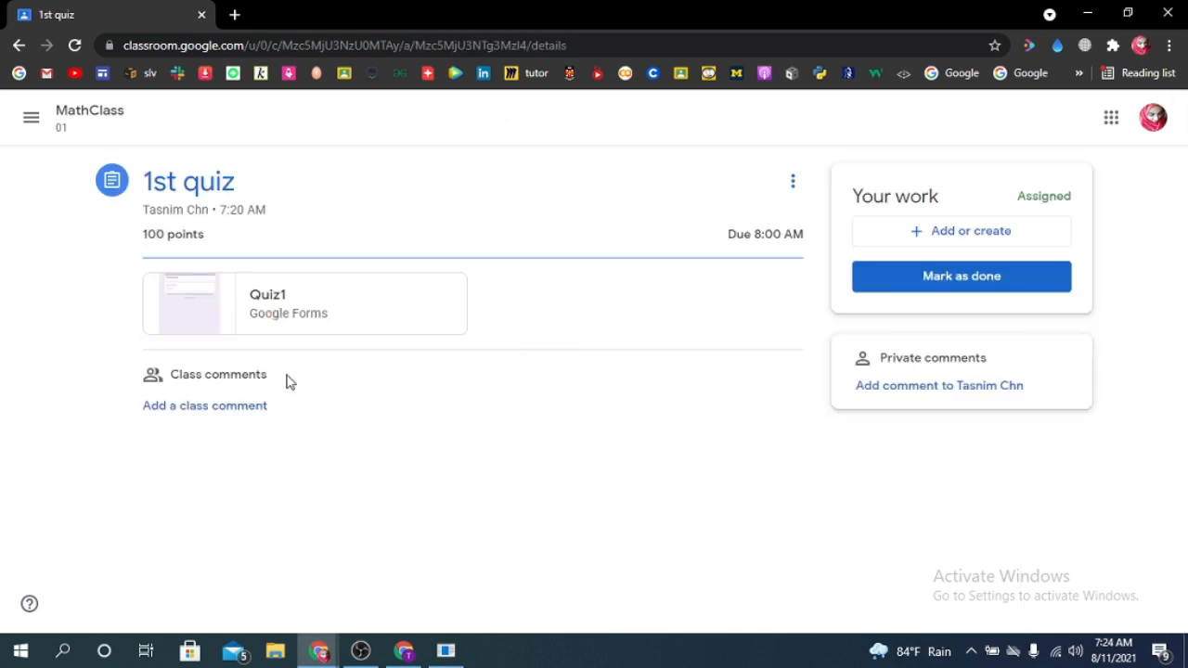
pyautogui.click(219, 312)
pyautogui.click(92, 9)
pyautogui.click(256, 7)
pyautogui.click(76, 7)
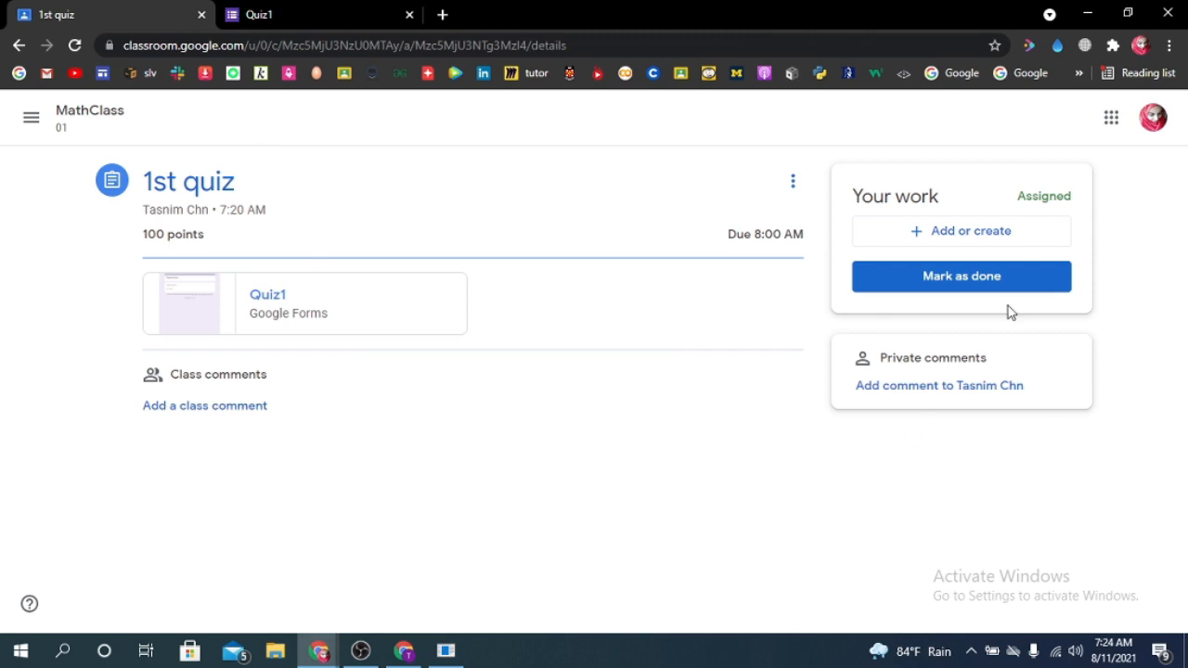
# - Answer the (a+b)^2 question in Quiz1 with a^2+b^2 and submit the form
pyautogui.click(342, 11)
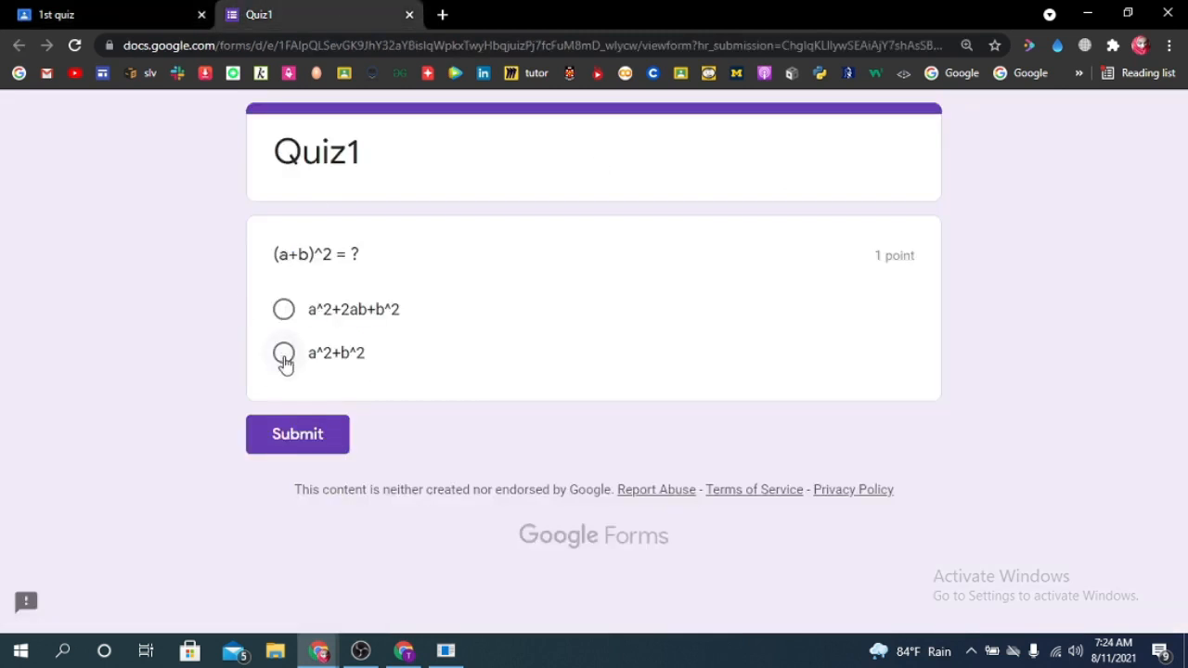
pyautogui.click(284, 356)
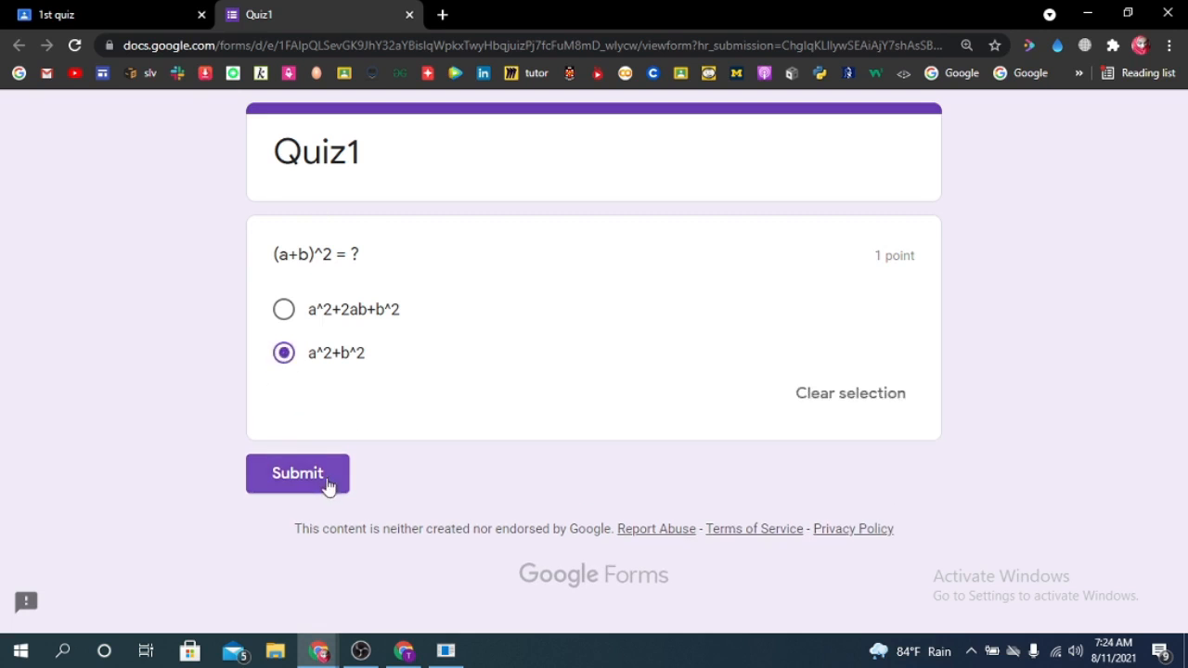
pyautogui.click(325, 475)
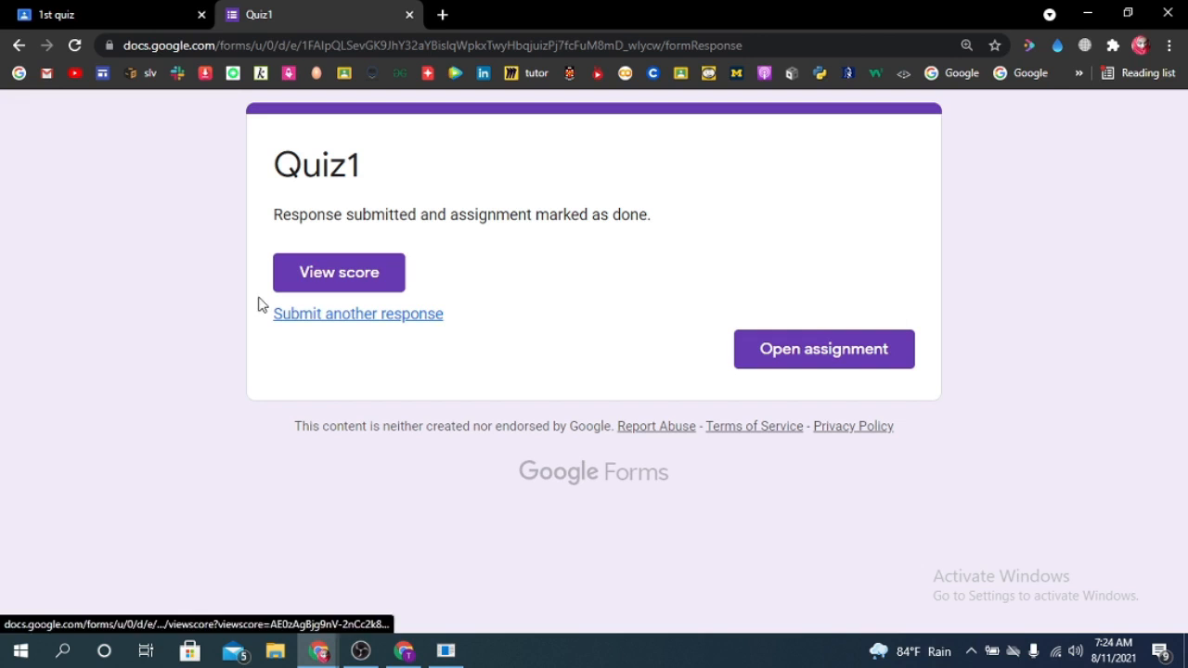
# - View the score of the submitted Quiz1, checking the total points and the points for the question
pyautogui.click(344, 285)
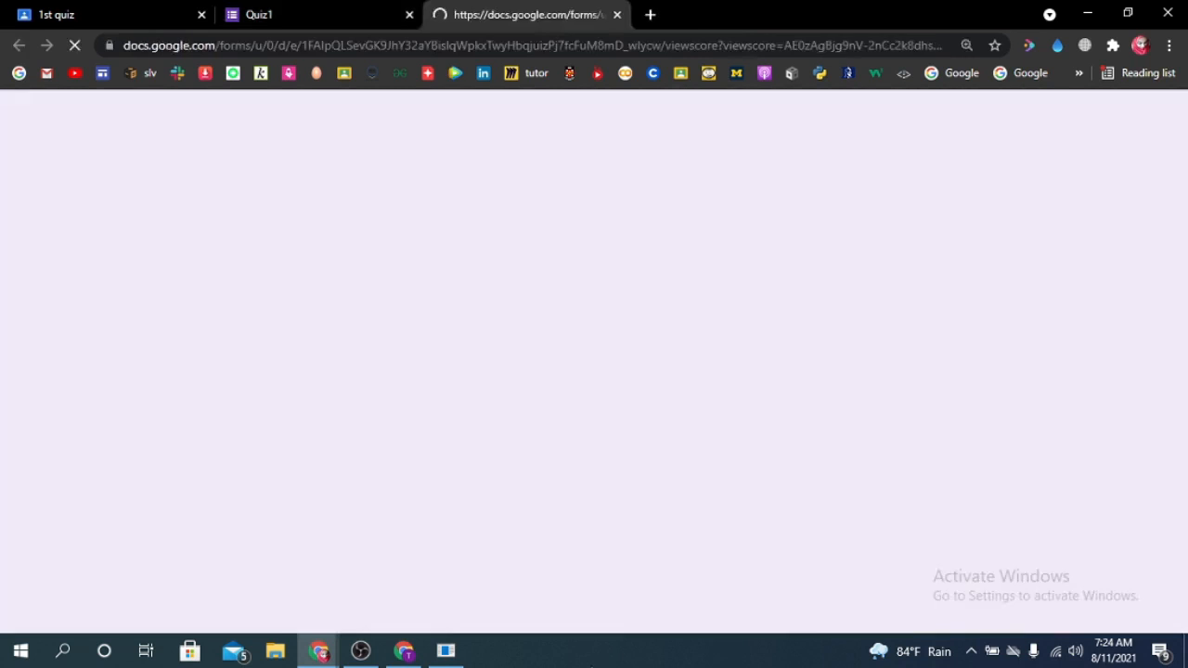
pyautogui.click(320, 15)
pyautogui.click(493, 11)
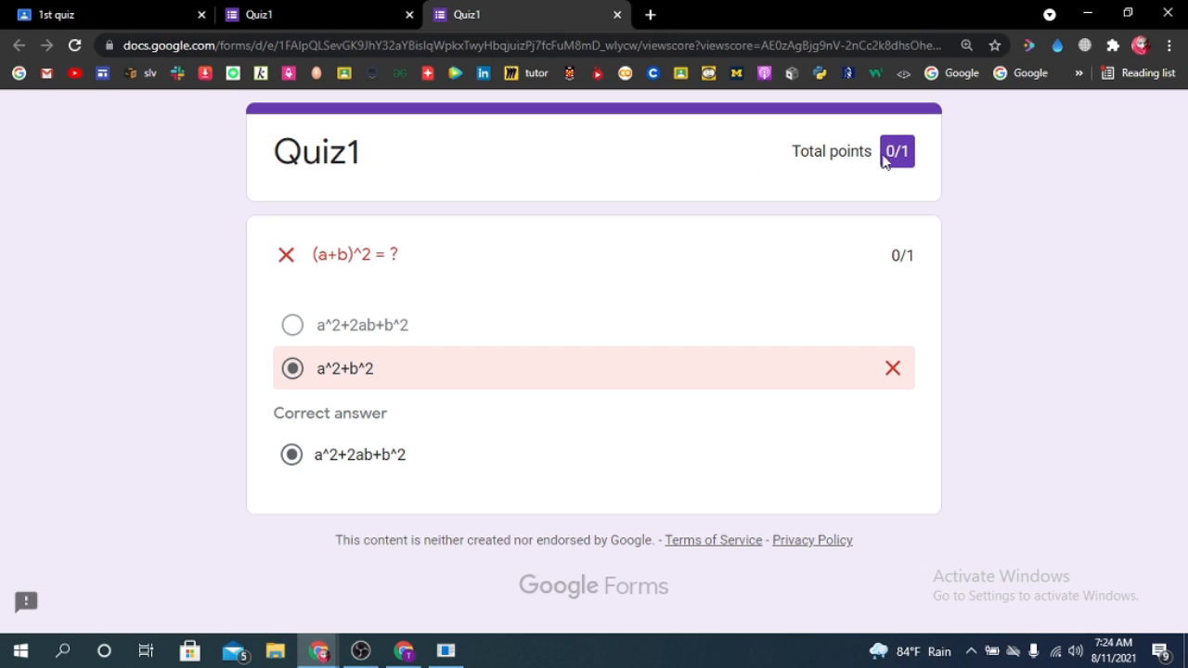
pyautogui.moveTo(886, 156); pyautogui.dragTo(907, 175)
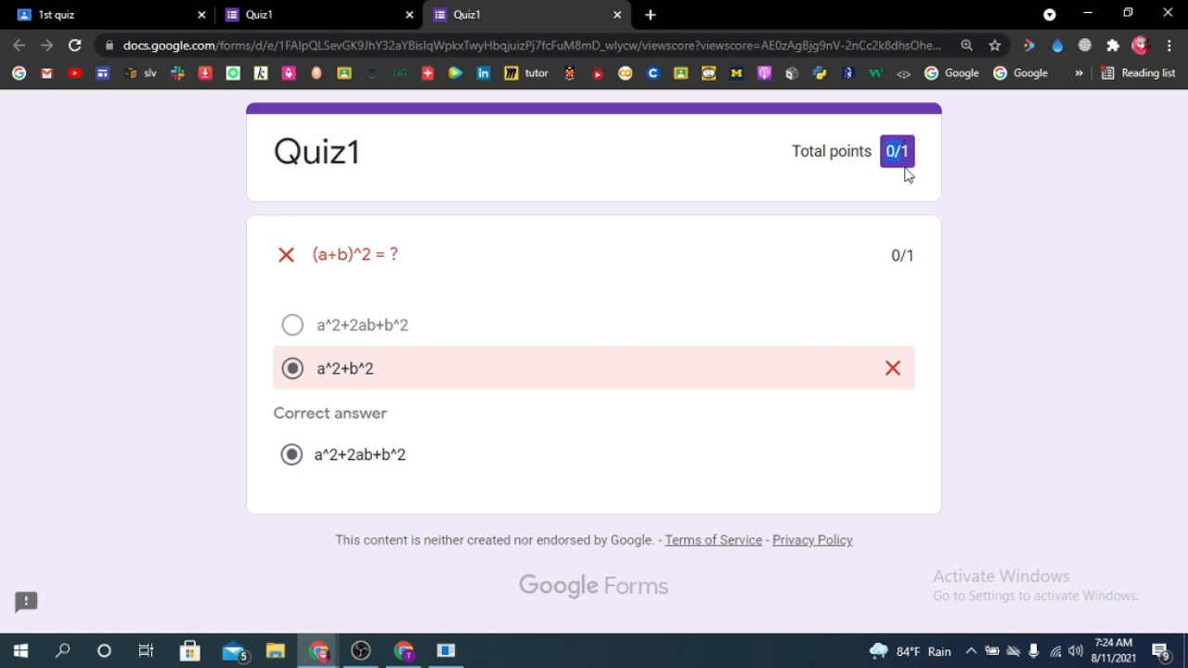
pyautogui.moveTo(893, 254); pyautogui.dragTo(917, 261)
pyautogui.click(895, 273)
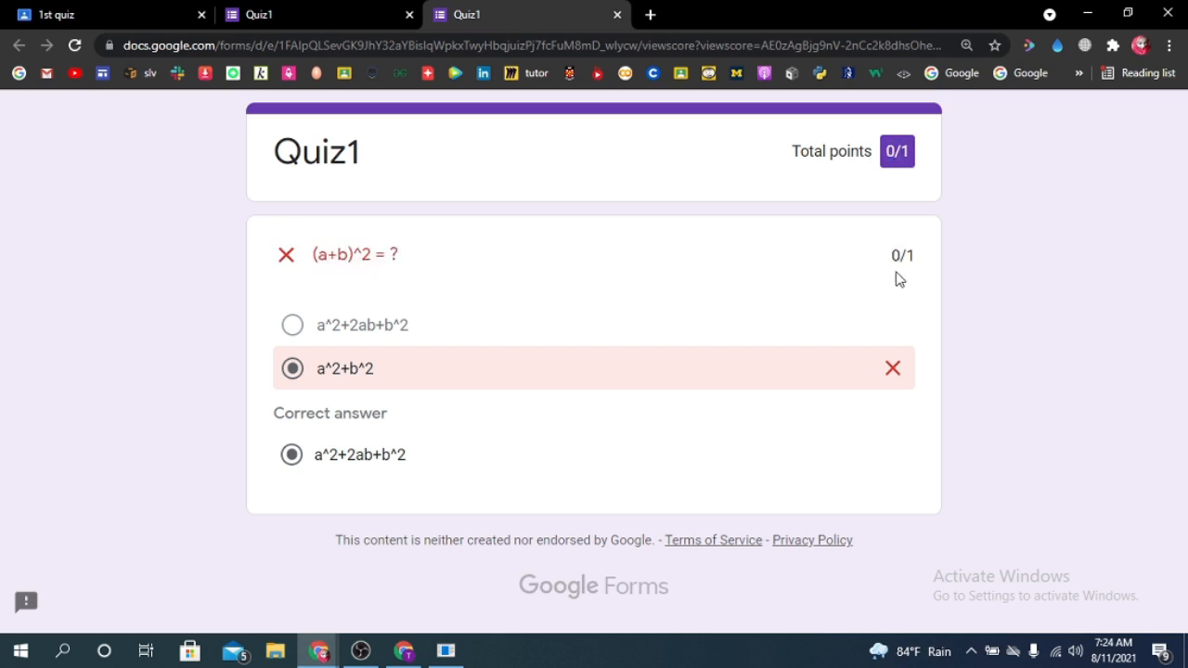
# - Switch back to the teacher's window, dismiss the enlarged class code and view the student work for the 1st quiz
pyautogui.click(1086, 14)
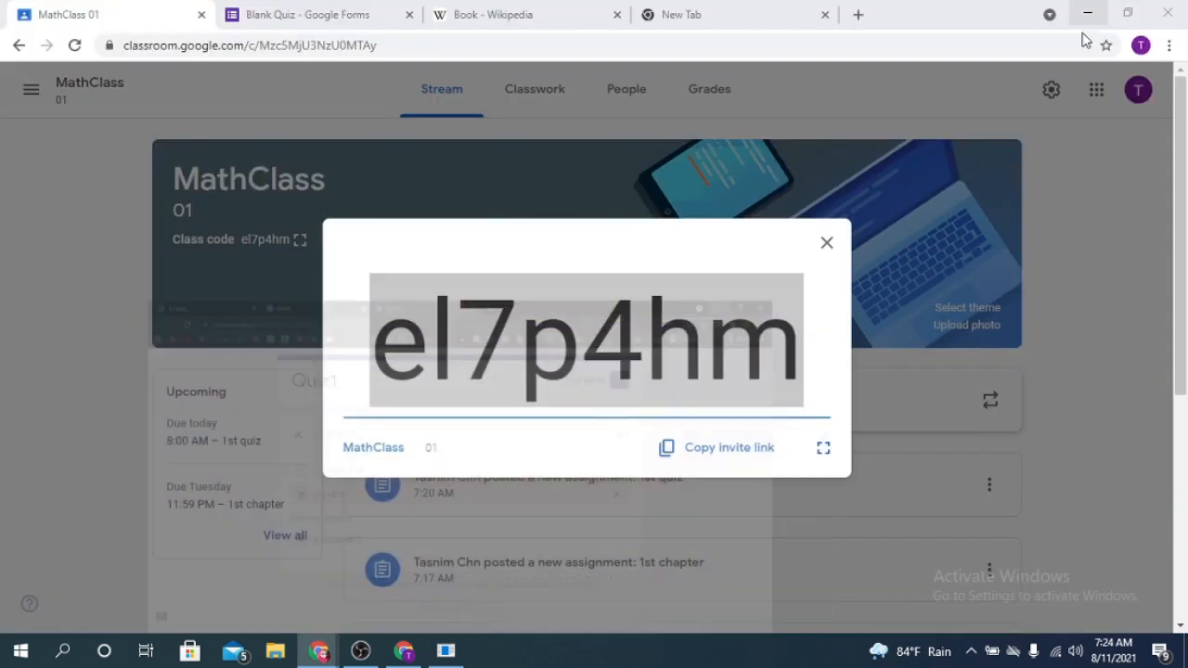
pyautogui.click(826, 244)
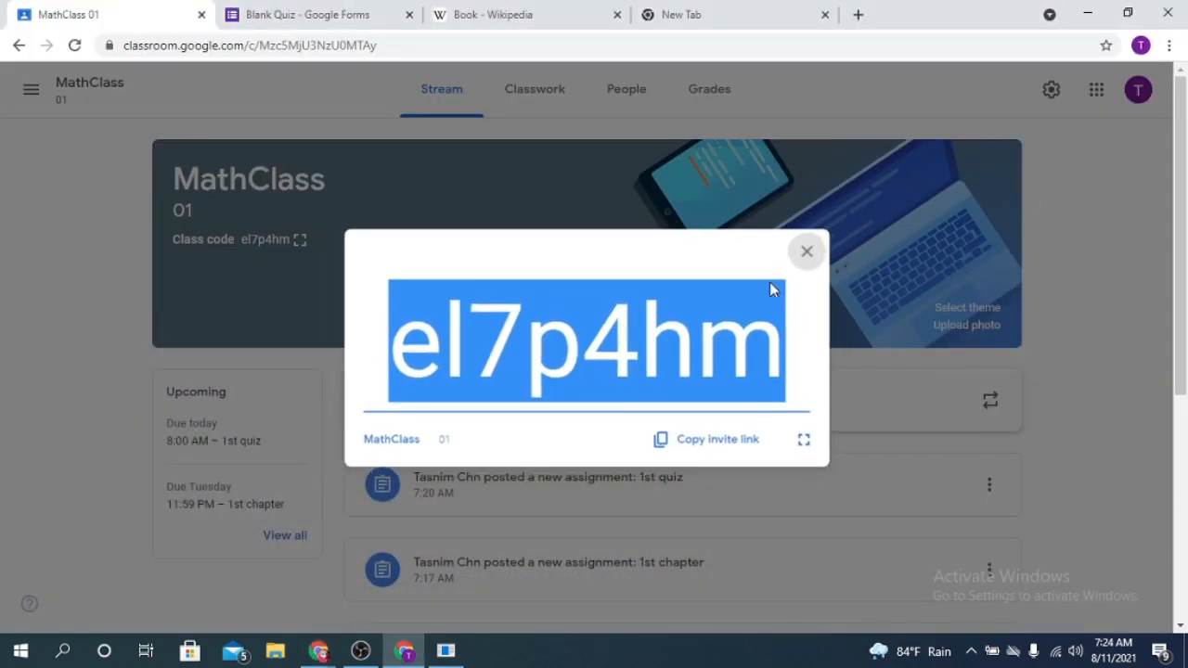
pyautogui.click(1151, 357)
pyautogui.scroll(-2, 491, 492)
pyautogui.click(597, 320)
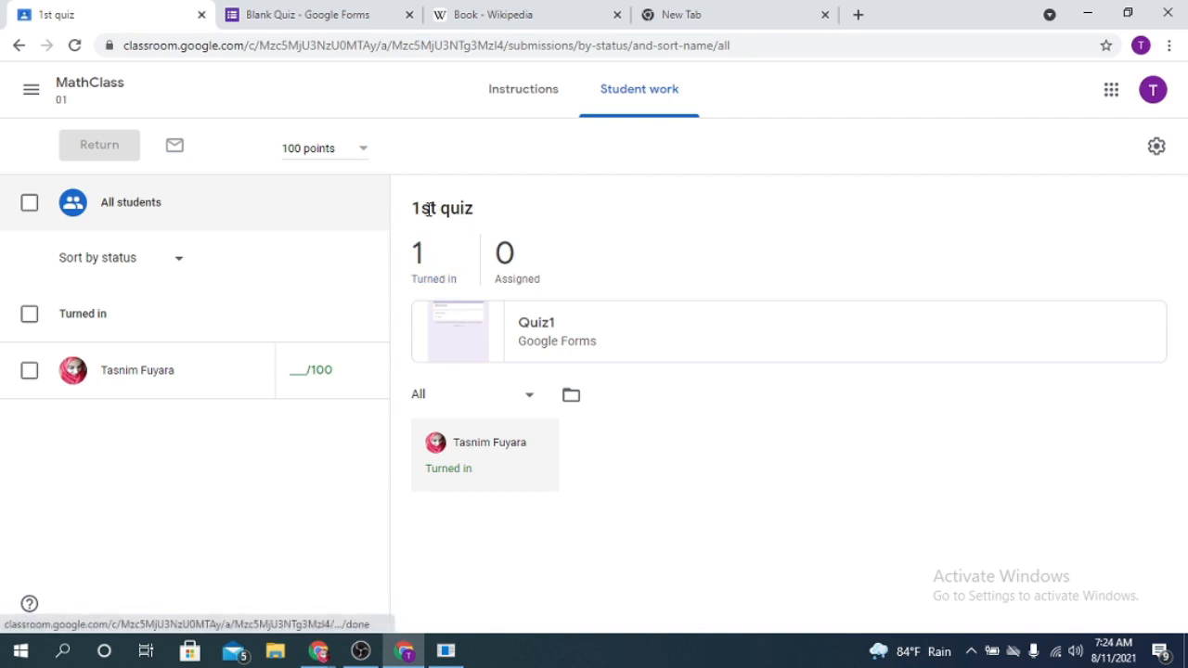
# - View the responses to Quiz1 in Google Forms and dismiss the feature hint about per-question responses
pyautogui.click(456, 347)
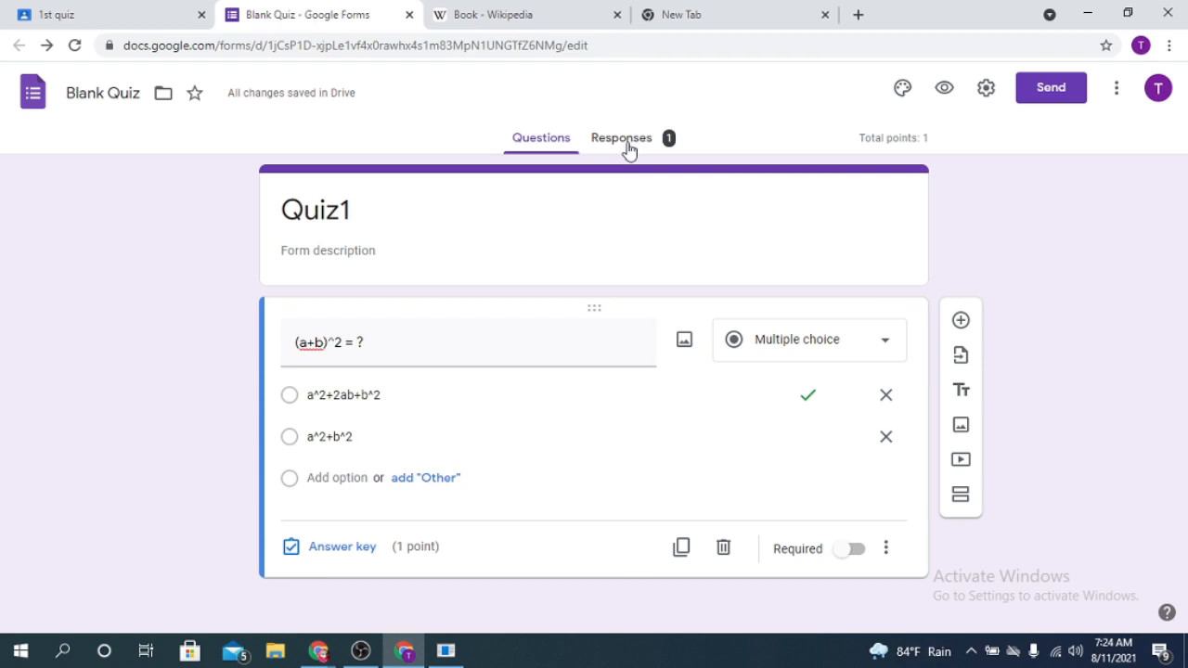
pyautogui.click(627, 145)
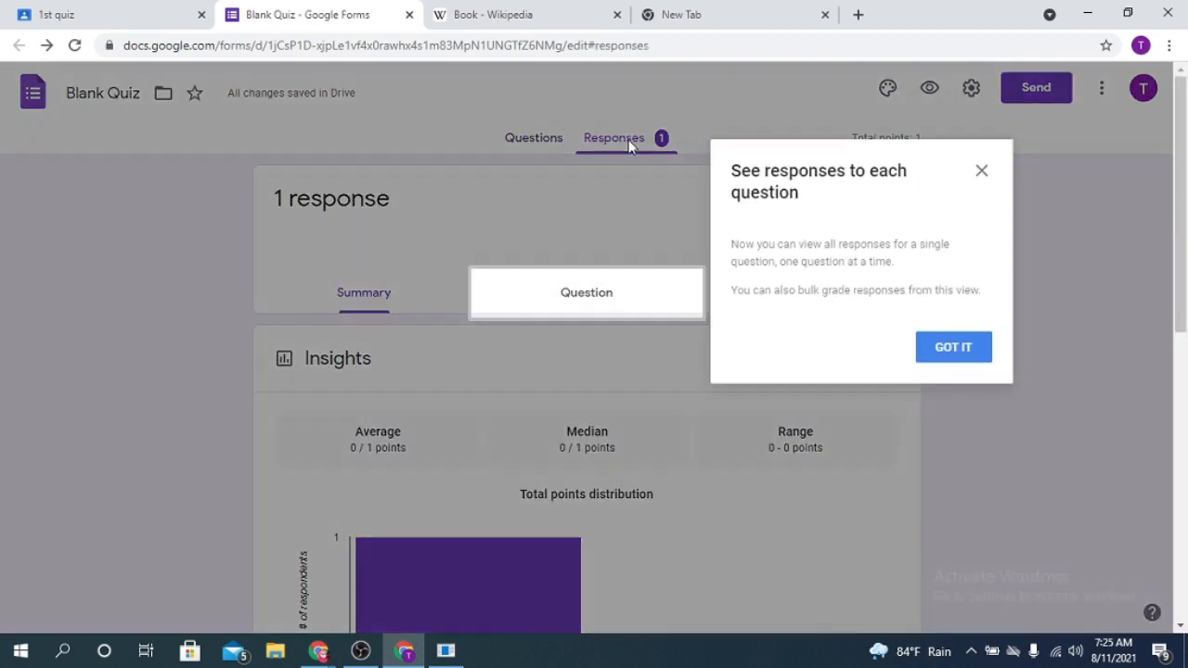
pyautogui.click(980, 172)
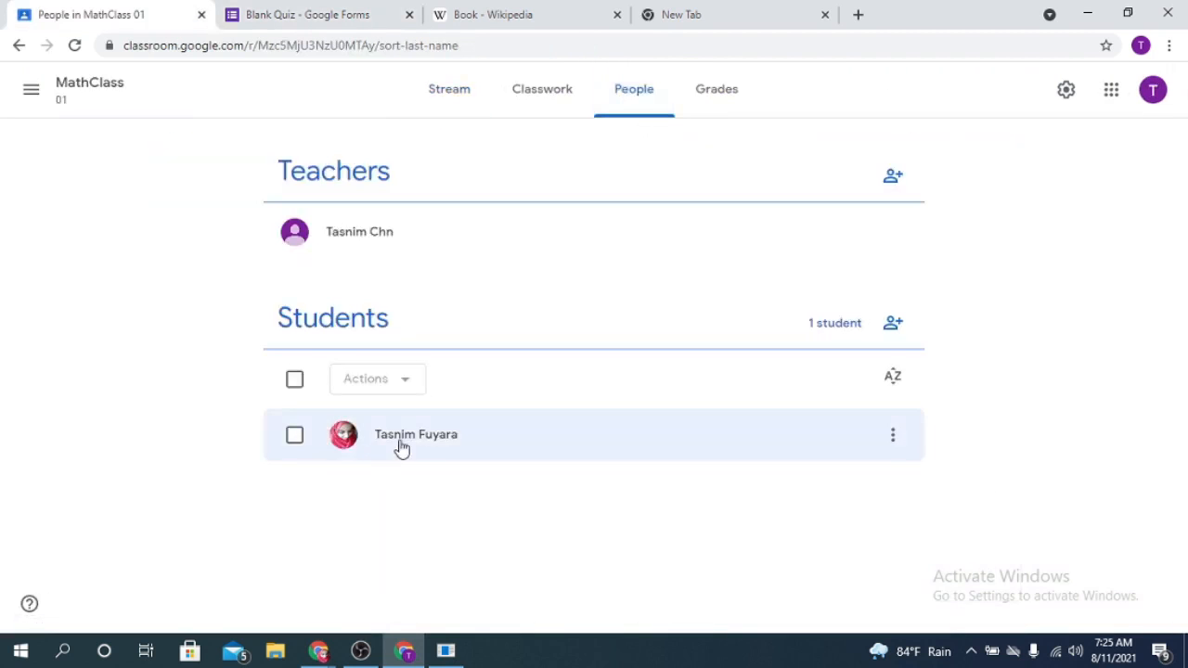
# - Grade the student's 1st quiz as 0 out of 100 in the class gradebook
pyautogui.click(711, 96)
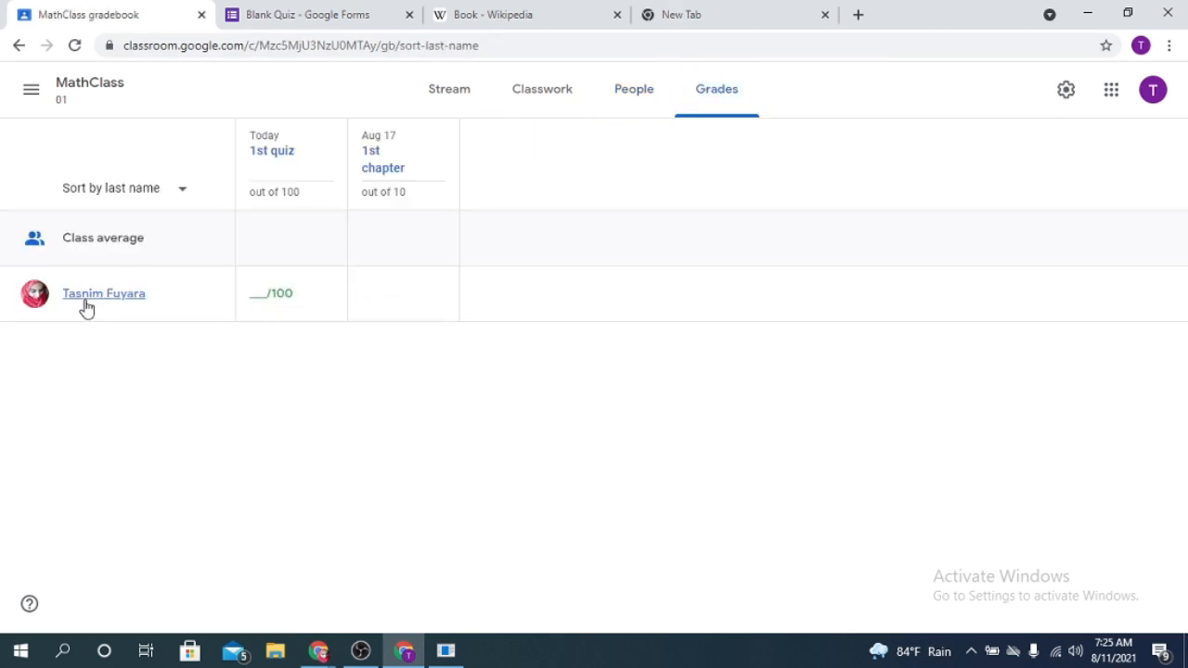
pyautogui.click(278, 290)
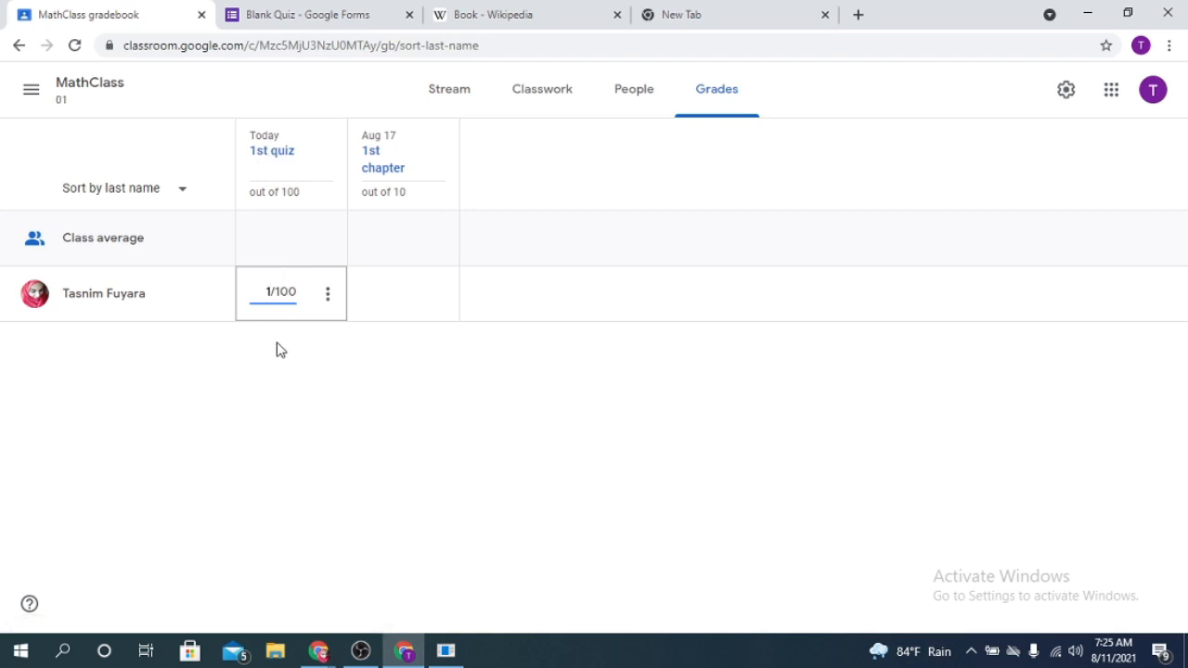
pyautogui.write('0')
pyautogui.click(334, 357)
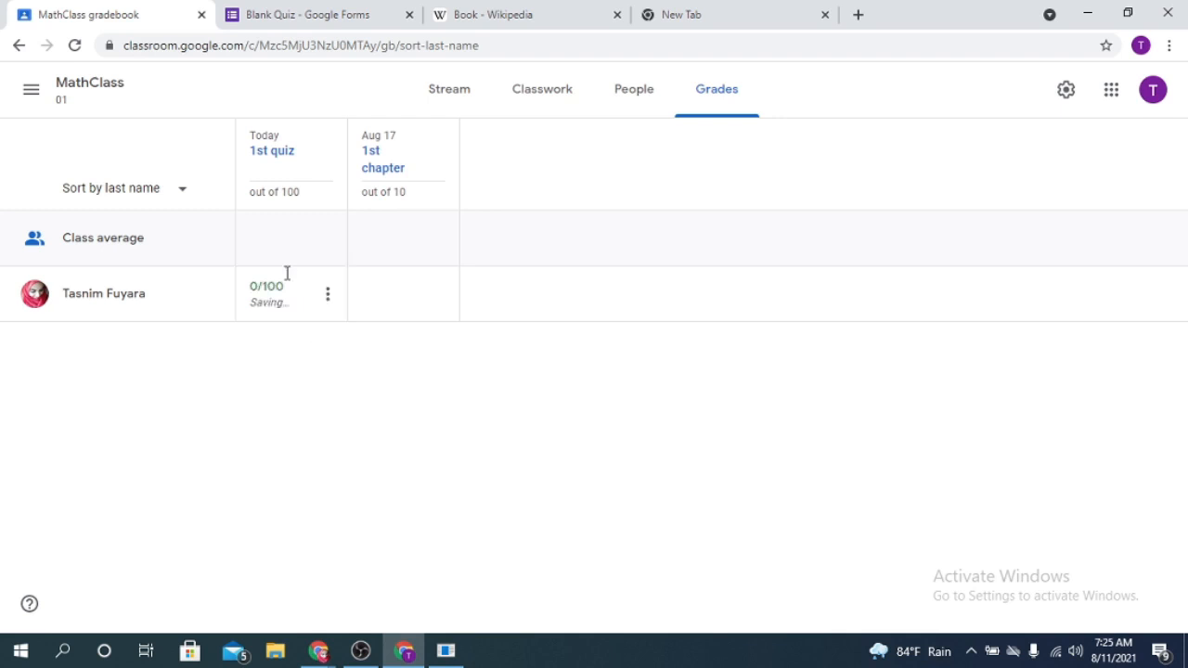
# - Return the graded 1st quiz to the student with the private comment "bad"
pyautogui.click(254, 307)
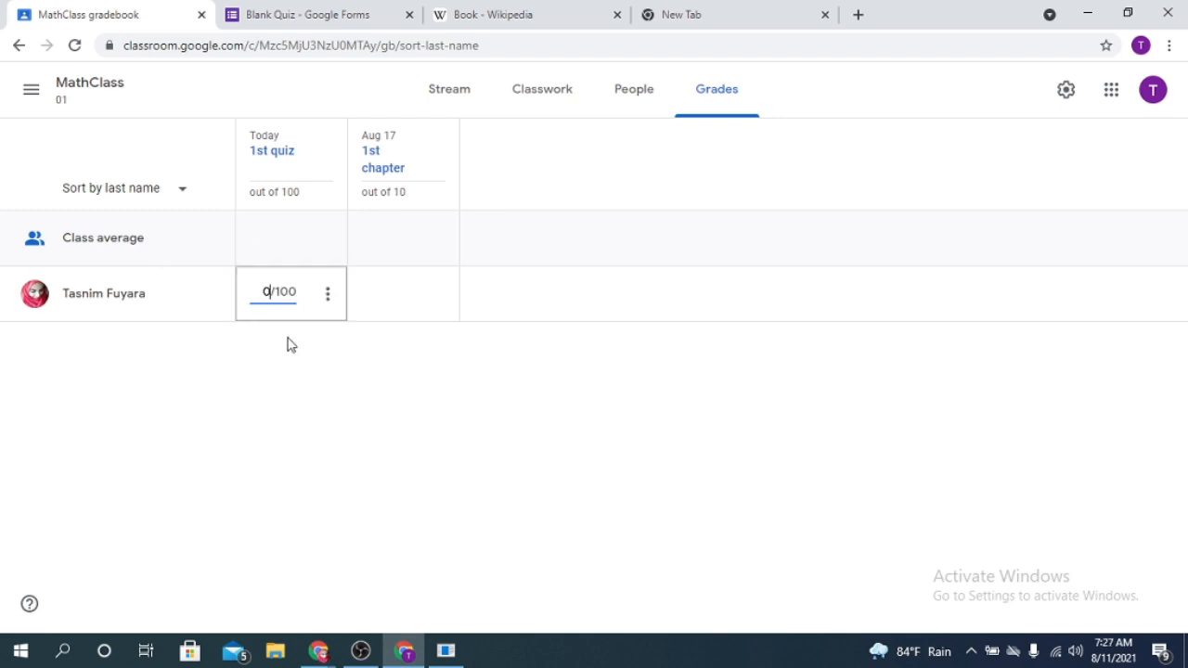
pyautogui.click(327, 294)
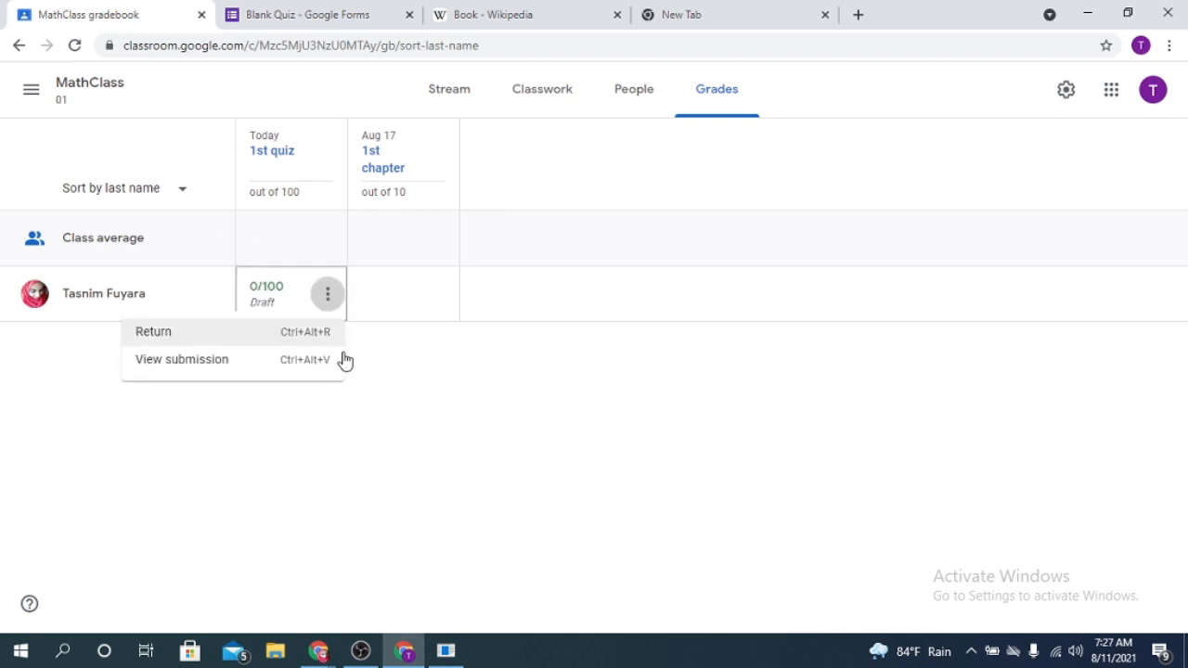
pyautogui.click(220, 334)
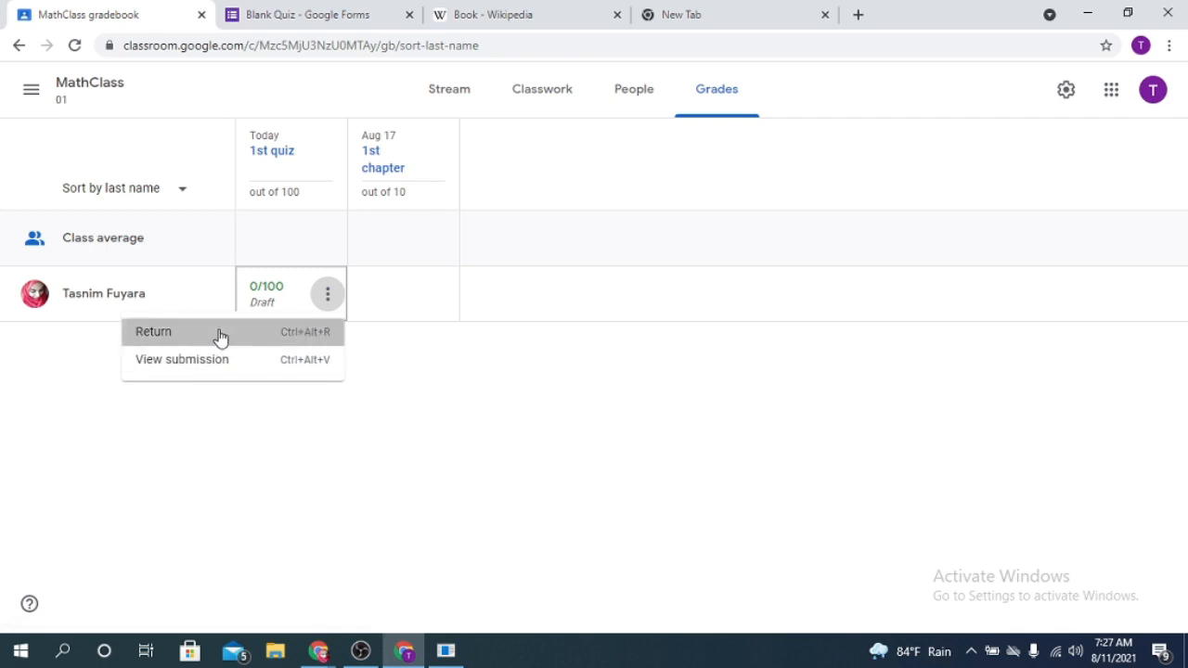
pyautogui.click(498, 384)
pyautogui.write('bad')
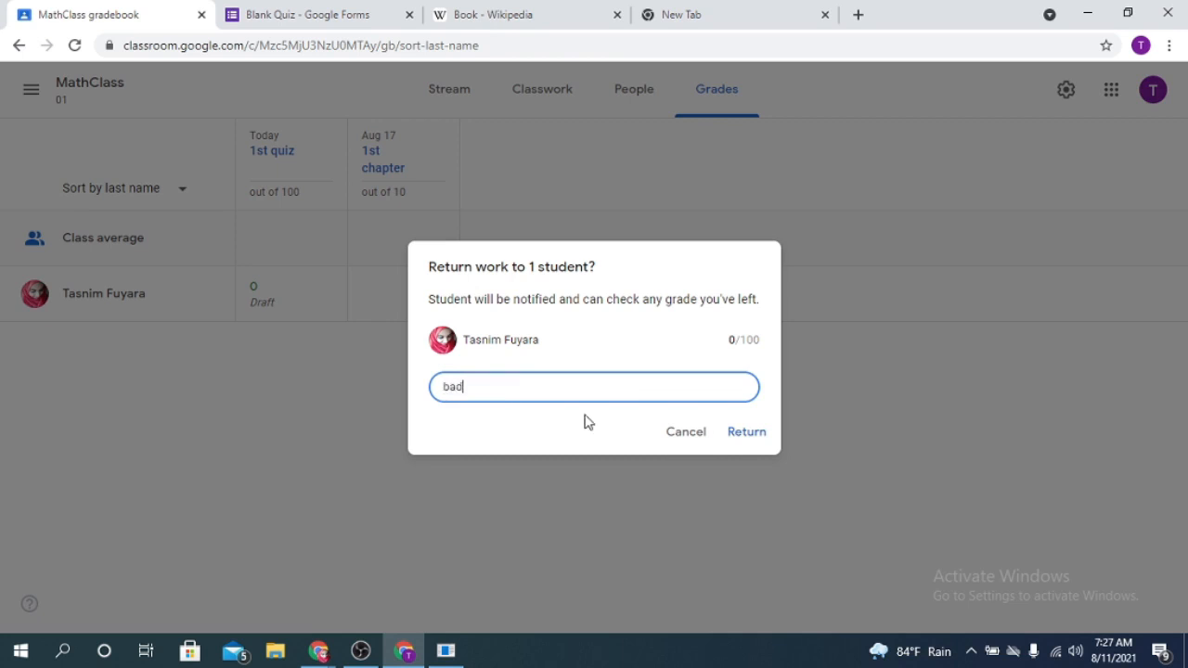
pyautogui.click(748, 434)
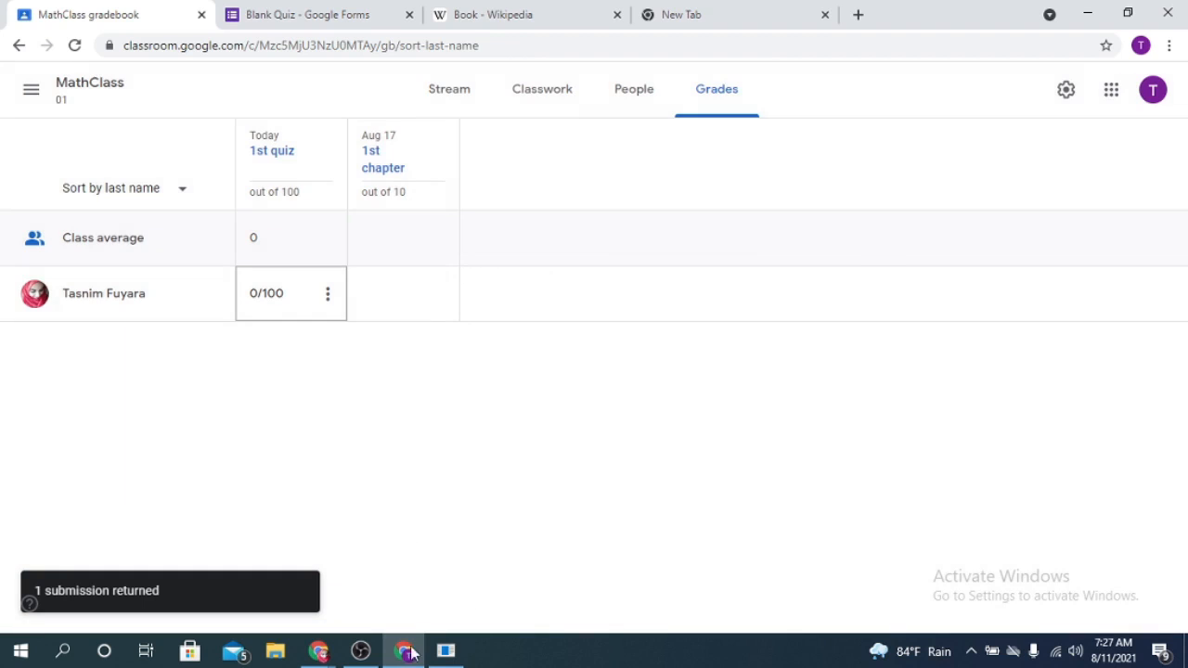
# - Switch to the student's window, reload the 1st quiz assignment details and close both Quiz1 form tabs
pyautogui.moveTo(318, 654)
pyautogui.click(430, 586)
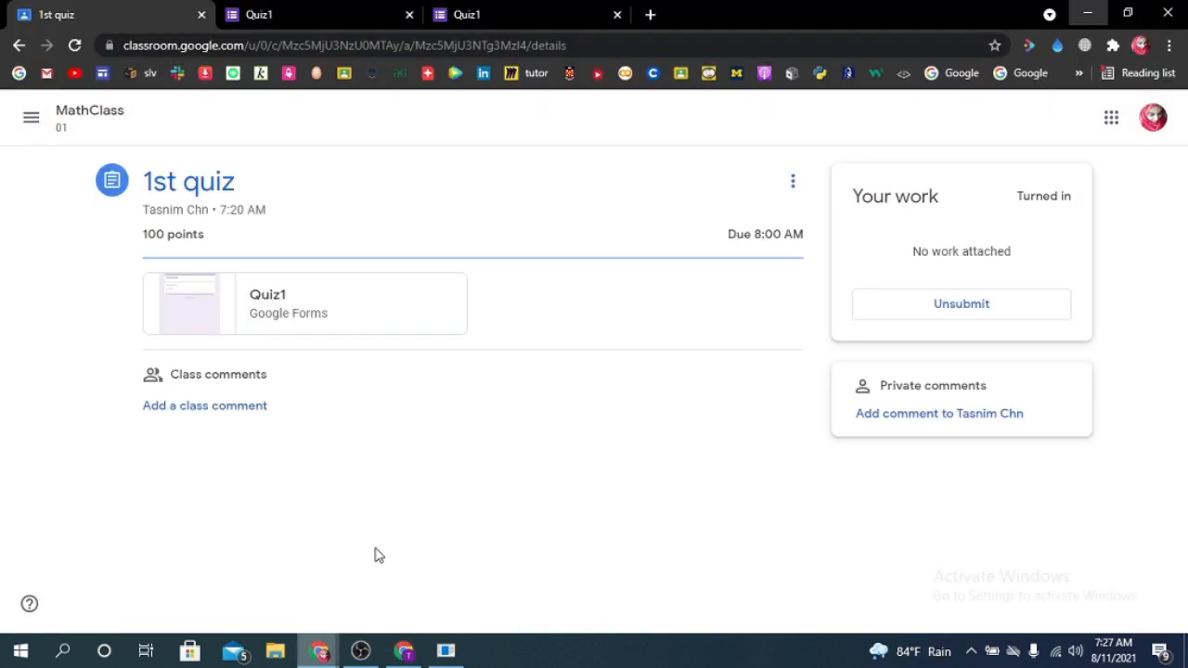
pyautogui.click(74, 45)
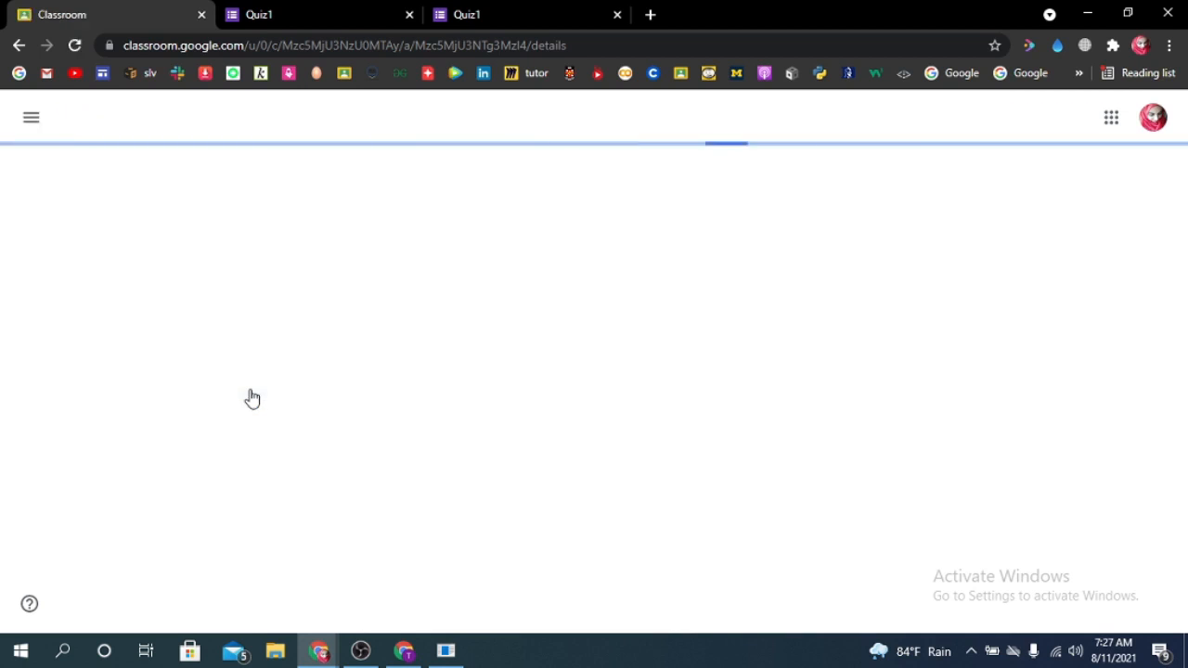
pyautogui.click(409, 14)
pyautogui.click(409, 15)
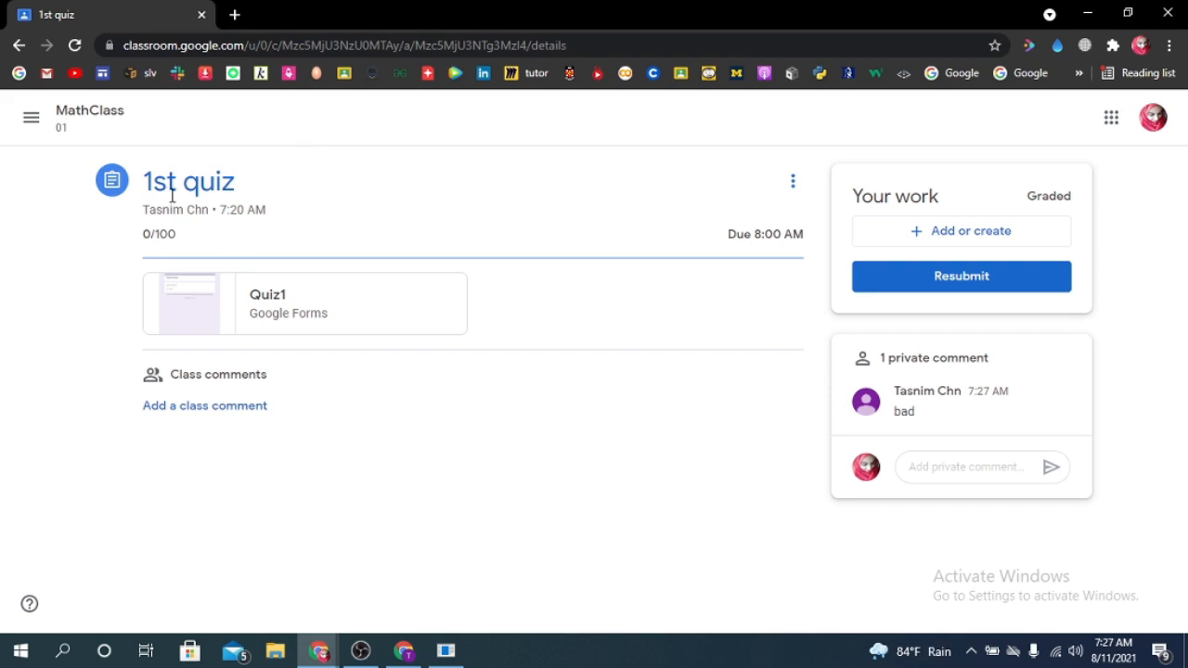
# - Check the returned grade on the student's 1st quiz assignment
pyautogui.moveTo(139, 235); pyautogui.dragTo(181, 238)
pyautogui.click(181, 241)
pyautogui.click(146, 235)
pyautogui.click(162, 232)
# - Close the student's browser window and go back from the MathClass gradebook to the previous page in the teacher's window
pyautogui.click(1163, 11)
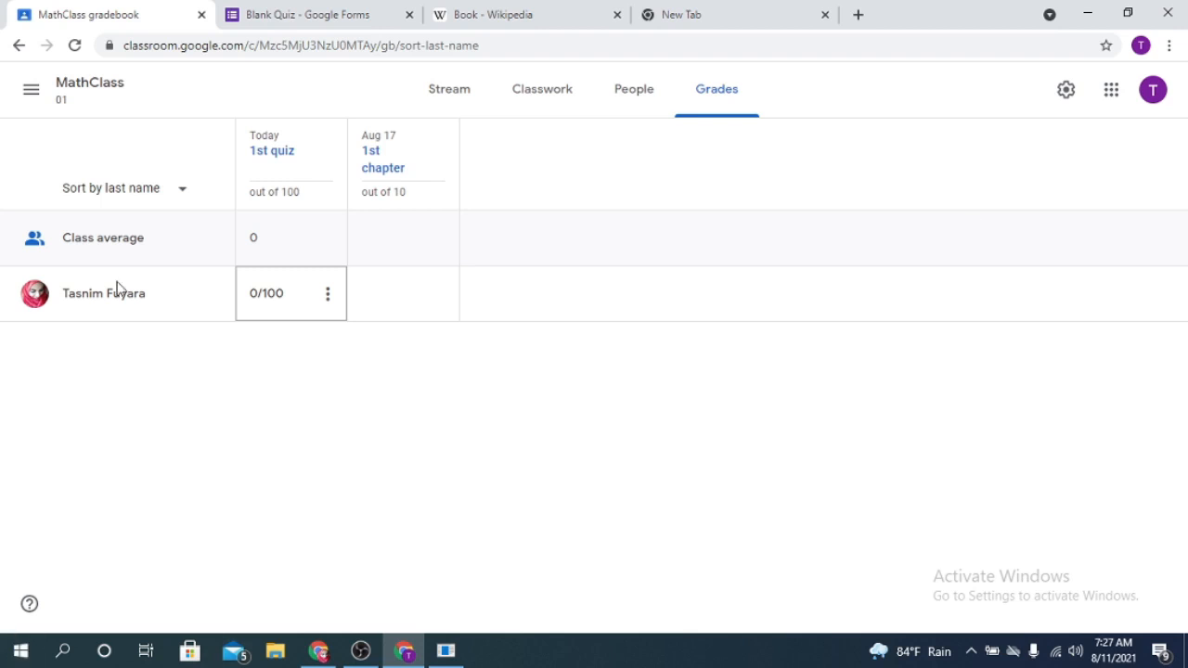
pyautogui.click(20, 53)
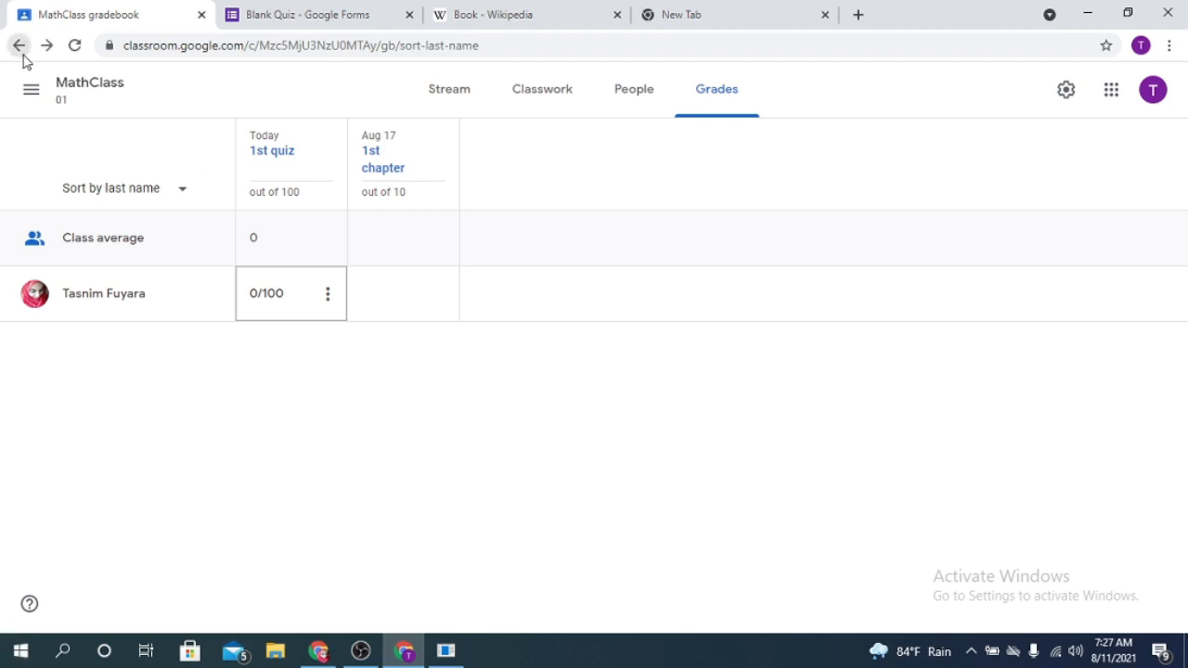